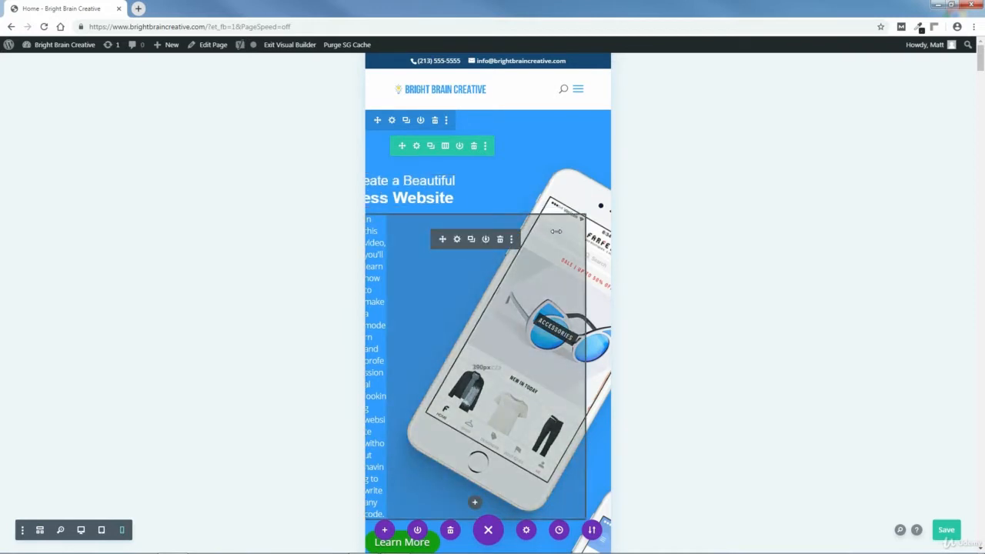
Open the file upload for the hero section's phone-specific background image.
{"action": "left_click", "coordinate": [392, 120]}
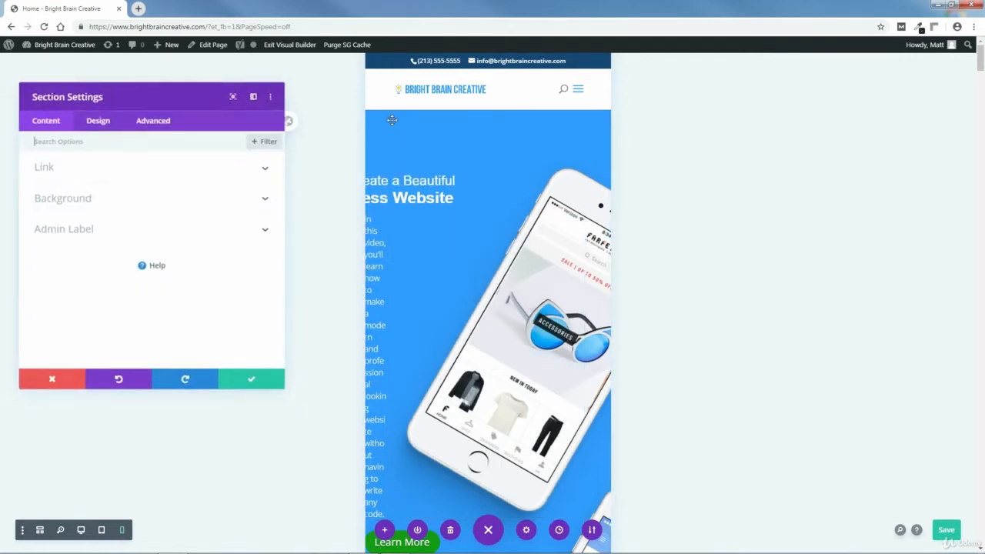
{"action": "left_click", "coordinate": [64, 199]}
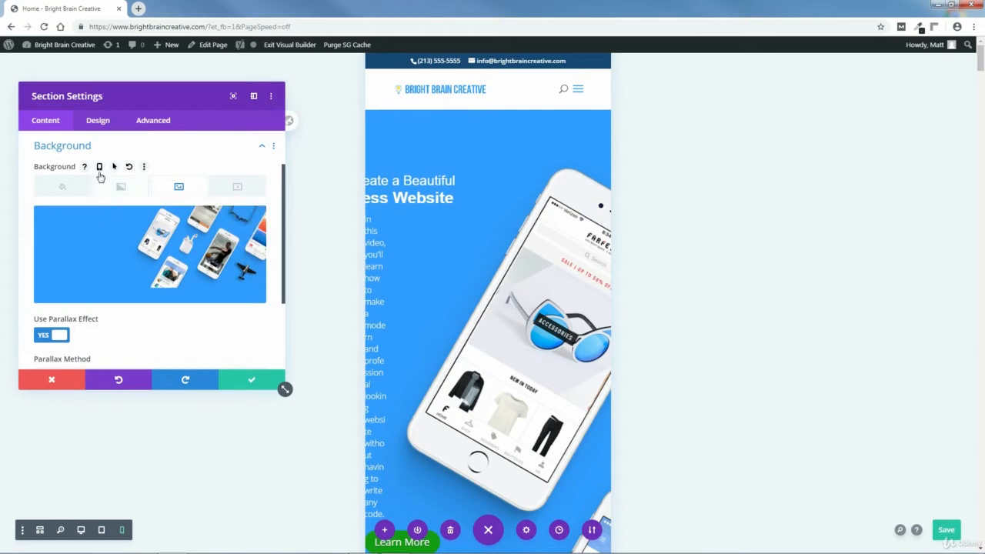
{"action": "left_click", "coordinate": [99, 171]}
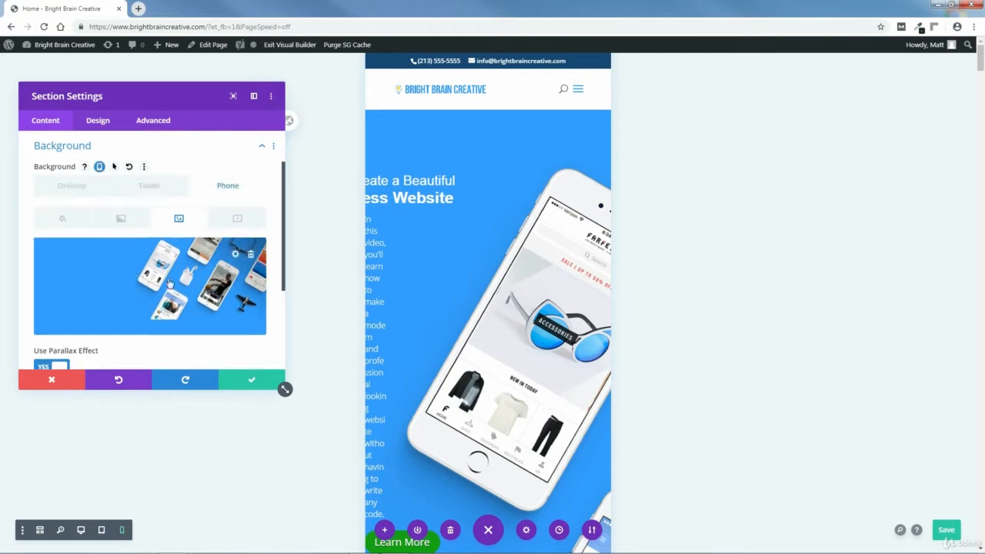
{"action": "left_click", "coordinate": [234, 255]}
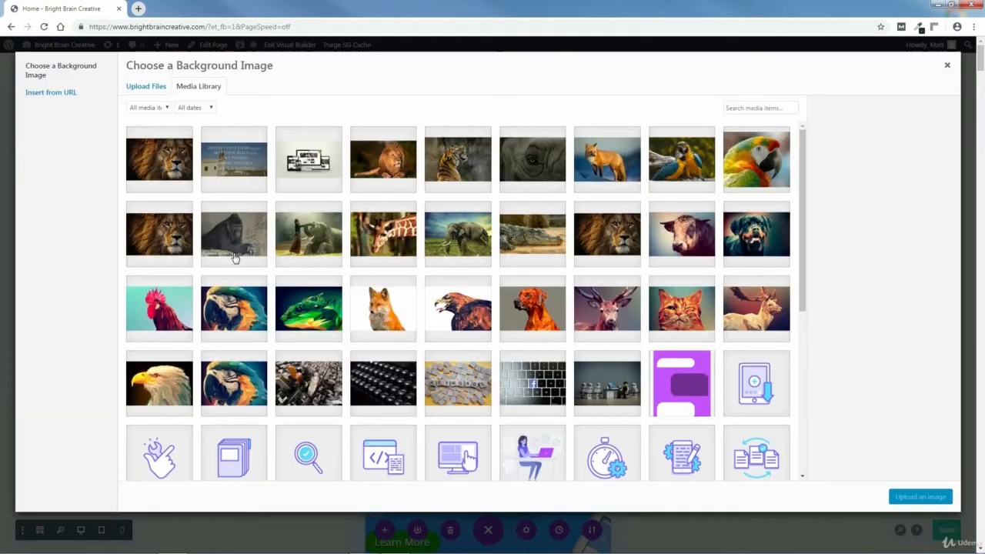
{"action": "left_click", "coordinate": [153, 87]}
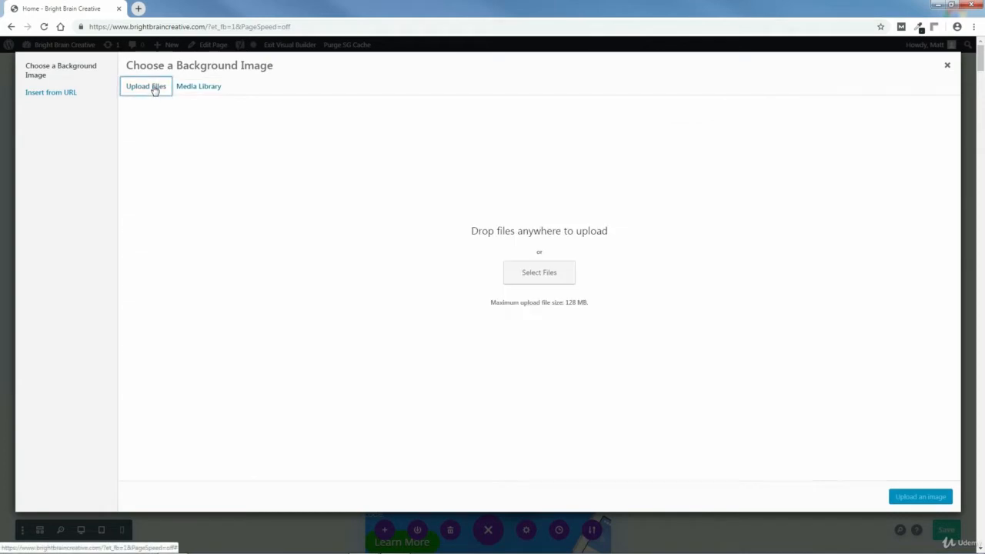
{"action": "left_click", "coordinate": [540, 273]}
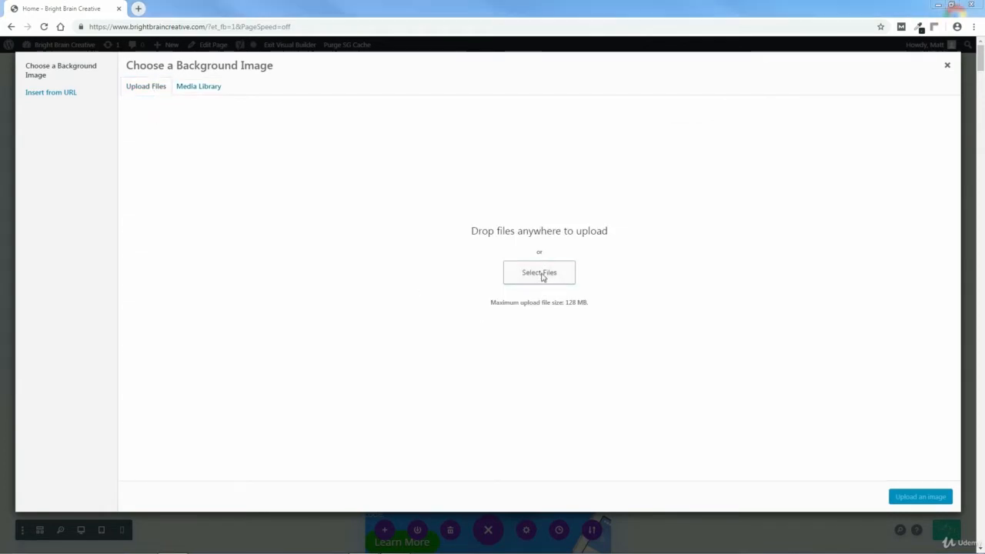
Upload HERO-IMAGE-MOBILE-SIZE-BLUE-1.jpg from the home page header's MOBILE SIZE images folder and apply it as the phone background.
{"action": "left_click", "coordinate": [57, 244]}
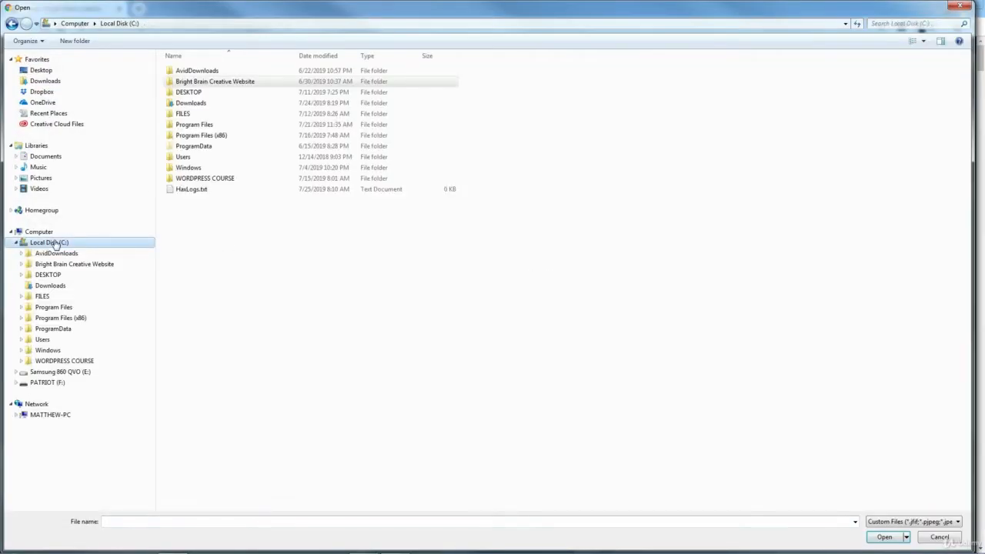
{"action": "double_click", "coordinate": [192, 80]}
{"action": "double_click", "coordinate": [193, 83]}
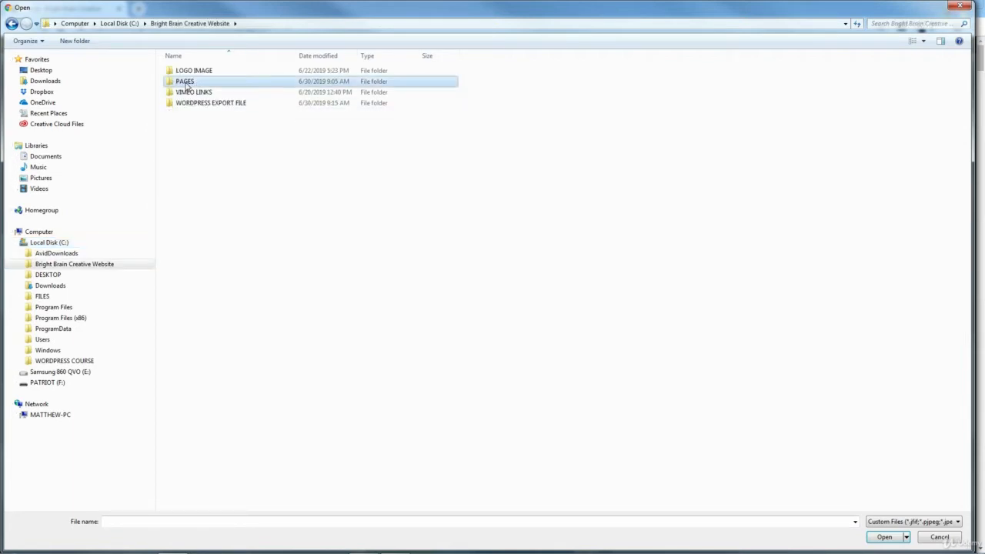
{"action": "double_click", "coordinate": [187, 103]}
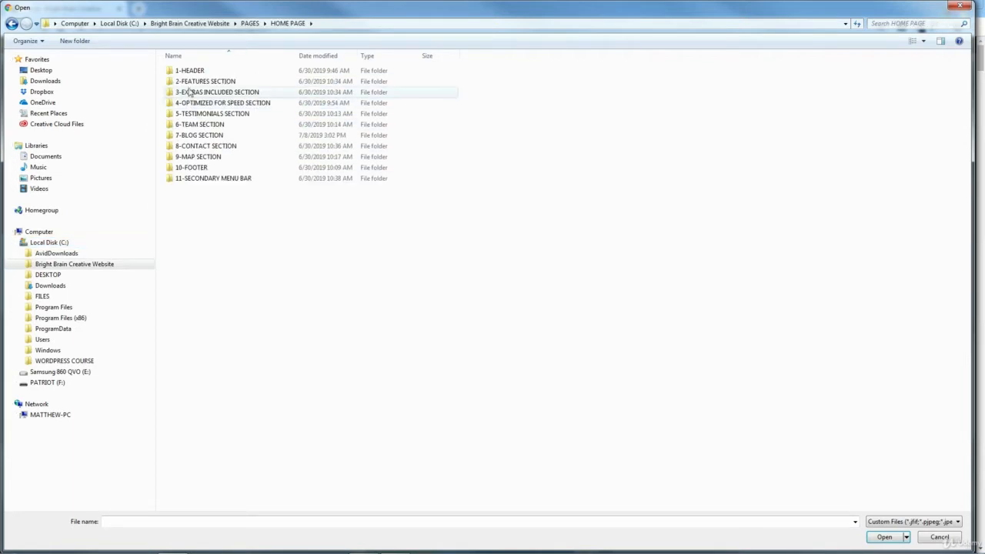
{"action": "double_click", "coordinate": [188, 71]}
{"action": "double_click", "coordinate": [189, 83]}
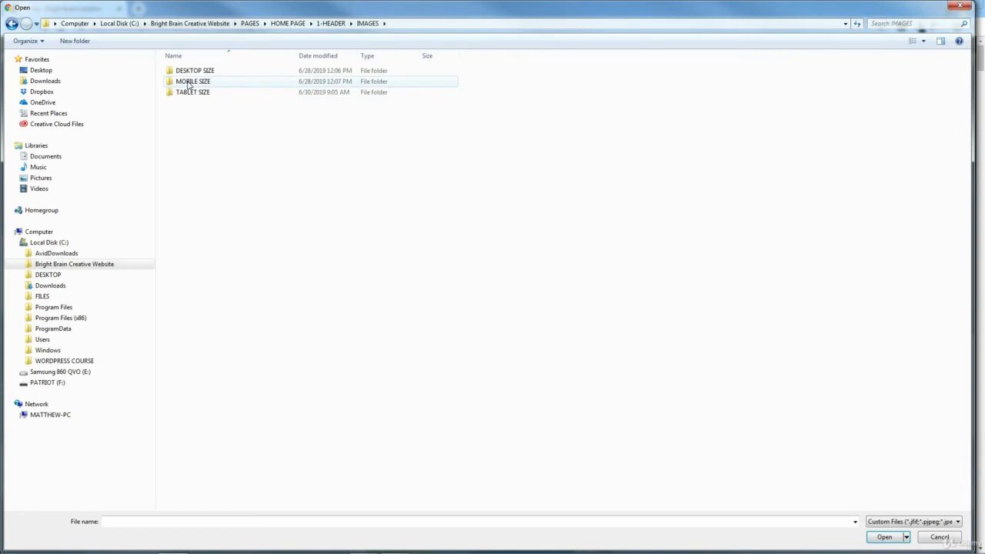
{"action": "double_click", "coordinate": [189, 82]}
{"action": "left_click", "coordinate": [193, 93]}
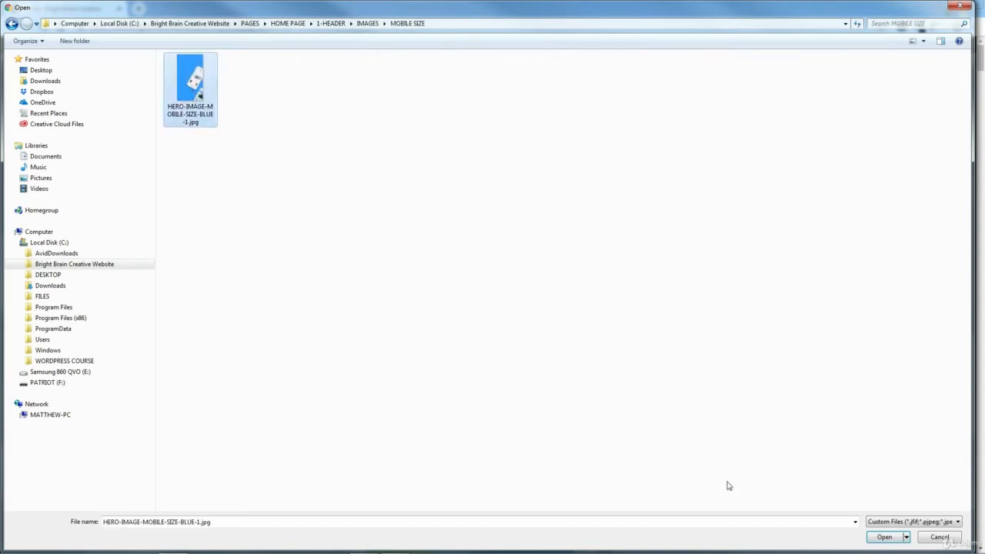
{"action": "left_click", "coordinate": [884, 537]}
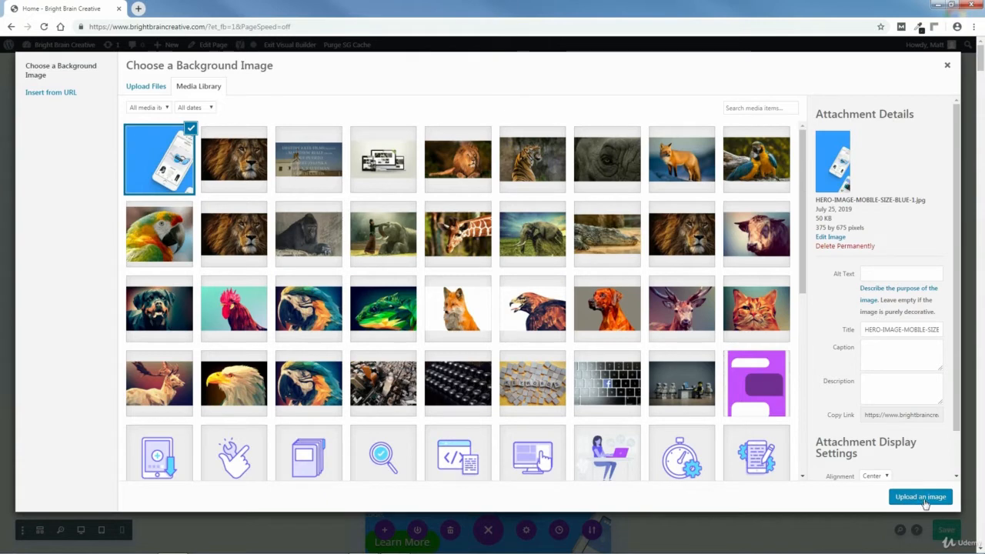
{"action": "left_click", "coordinate": [921, 497]}
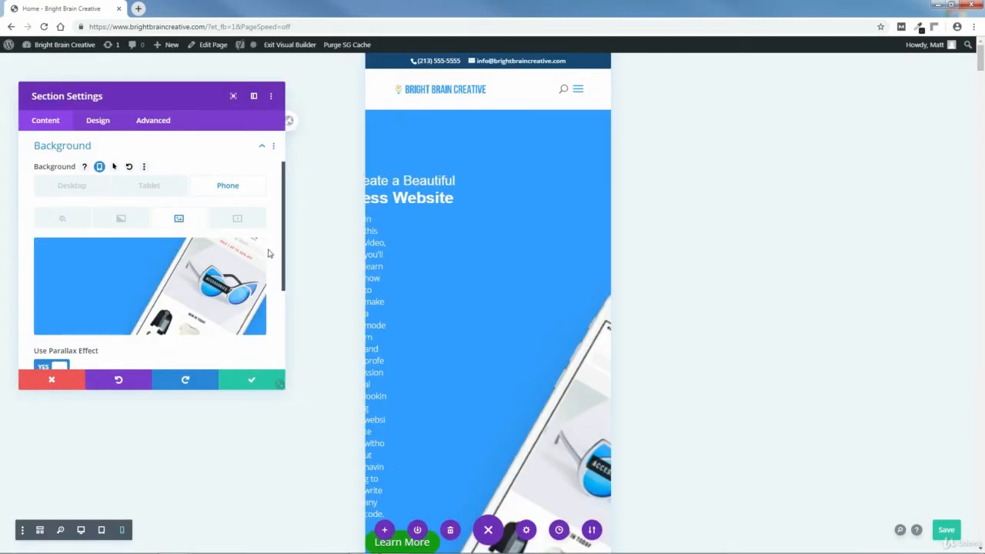
Turn off the parallax effect for the hero section's phone background and set the image size to Actual Size.
{"action": "left_click_drag", "start_coordinate": [283, 210], "coordinate": [285, 279]}
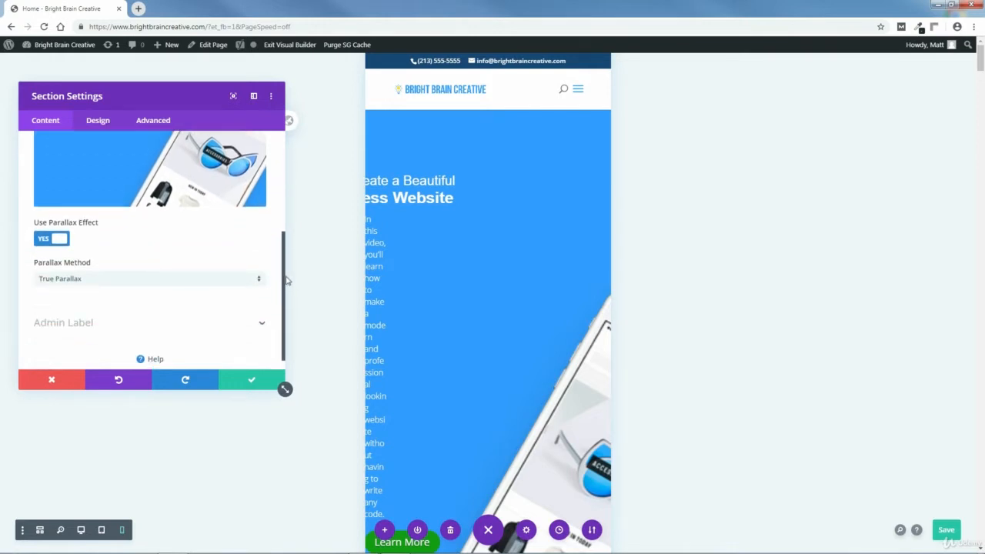
{"action": "left_click", "coordinate": [60, 241]}
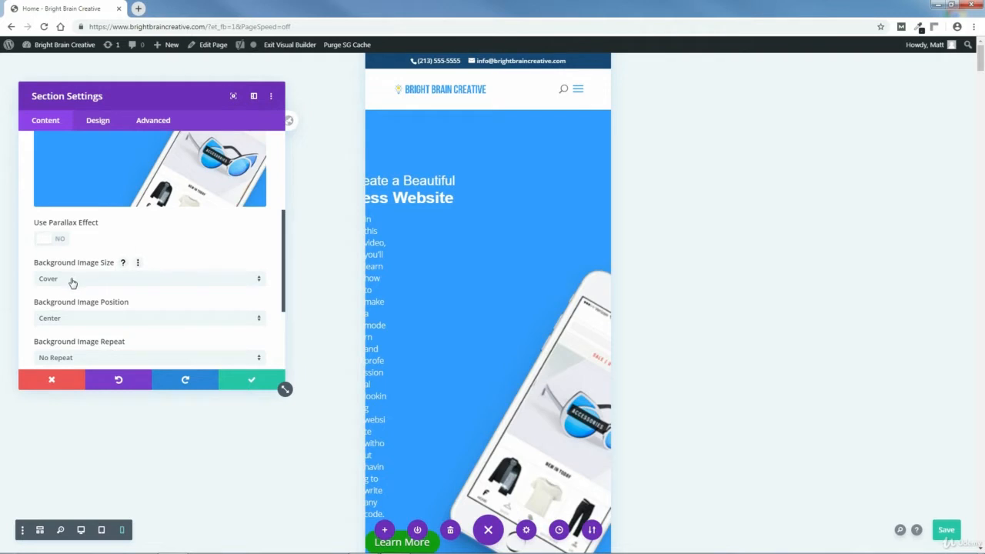
{"action": "left_click", "coordinate": [71, 281]}
{"action": "left_click", "coordinate": [65, 323]}
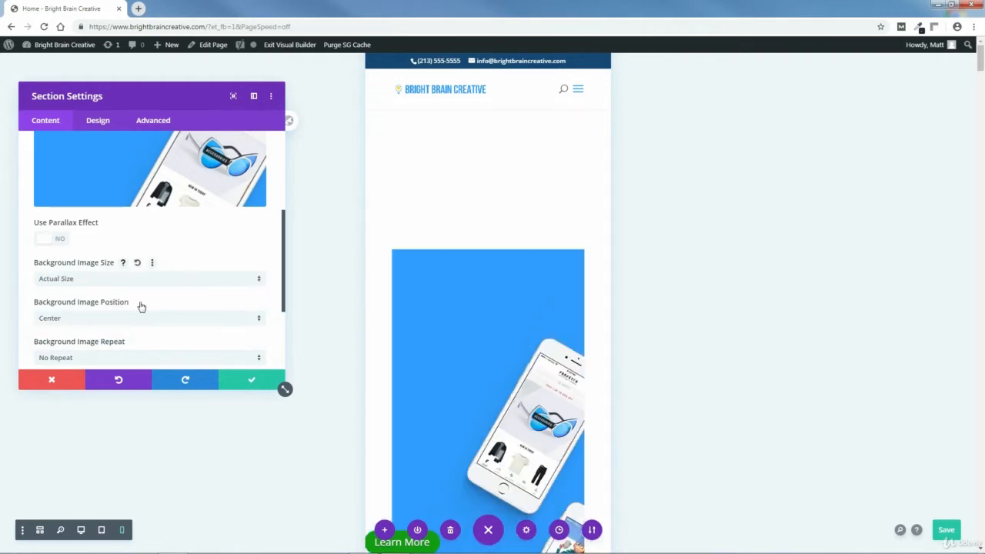
Position the hero section's phone background image at Center Right and save the section settings.
{"action": "left_click", "coordinate": [83, 321]}
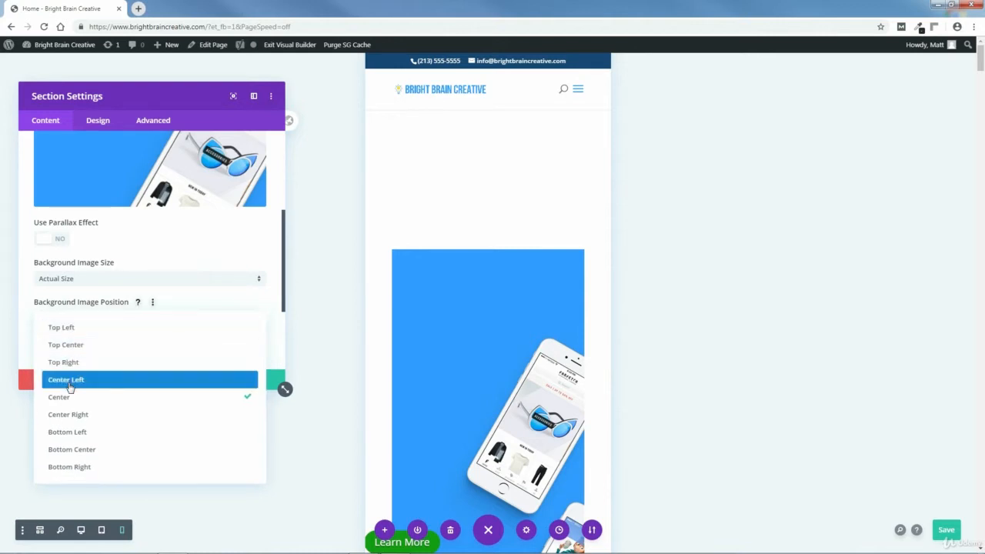
{"action": "left_click", "coordinate": [70, 416]}
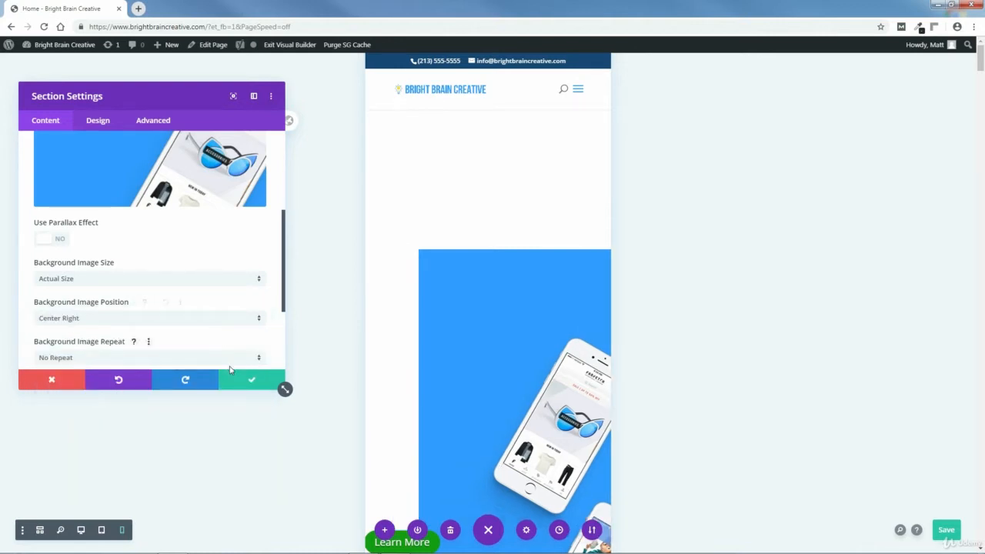
{"action": "left_click", "coordinate": [250, 383]}
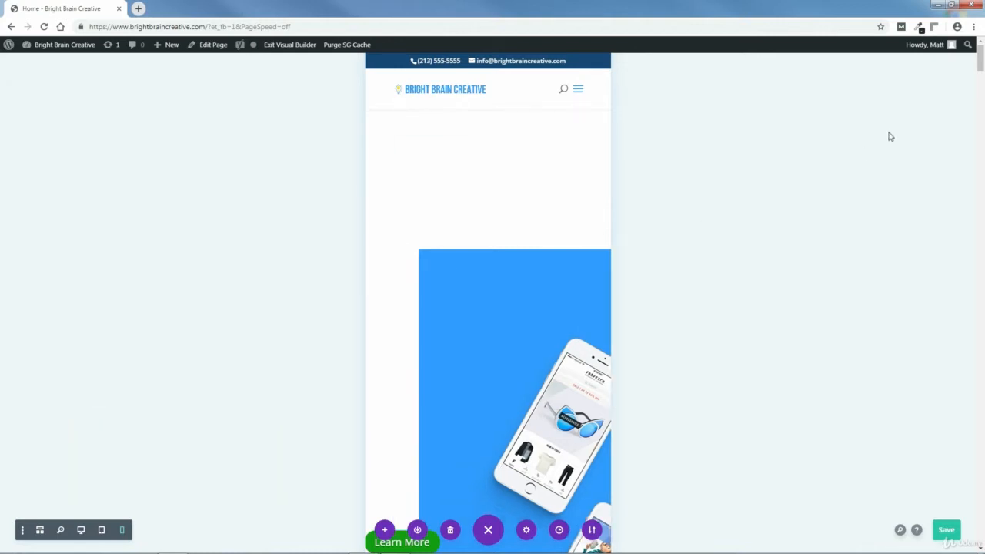
Sample the blue #319BFF from the hero background image with the browser's page color picker.
{"action": "left_click", "coordinate": [918, 27]}
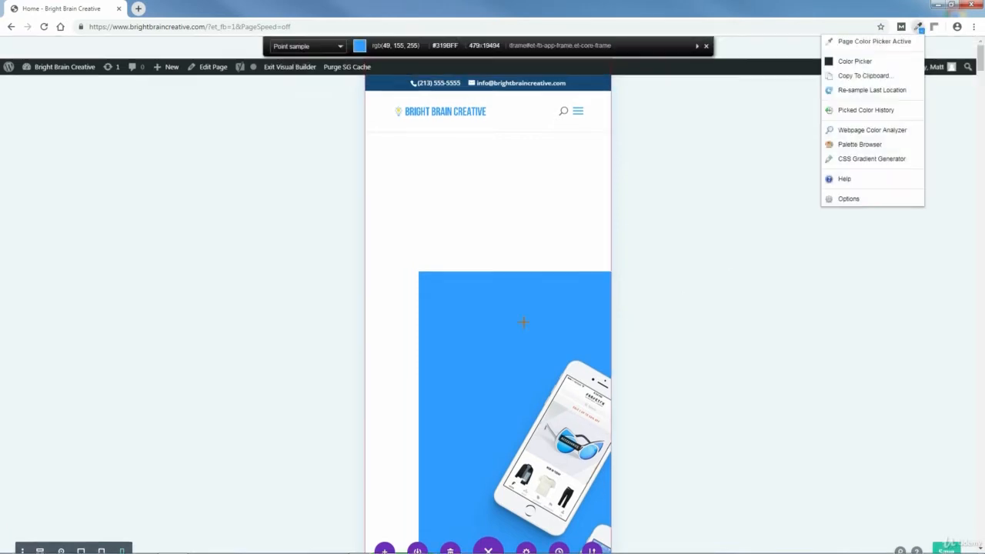
{"action": "left_click", "coordinate": [482, 321]}
{"action": "left_click", "coordinate": [484, 323]}
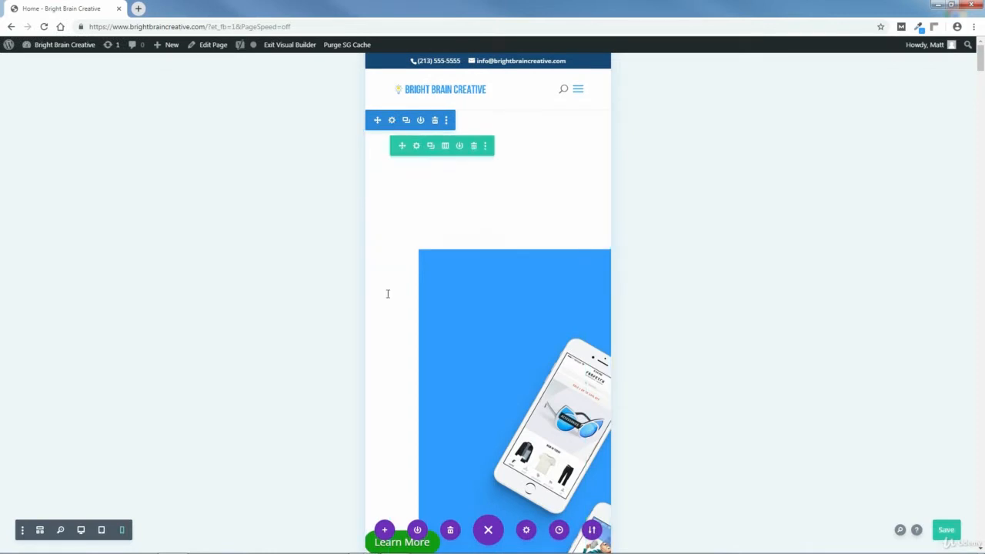
Set the hero section's phone background color to the sampled blue #319bff and save the section settings.
{"action": "left_click", "coordinate": [393, 120]}
{"action": "left_click", "coordinate": [66, 200]}
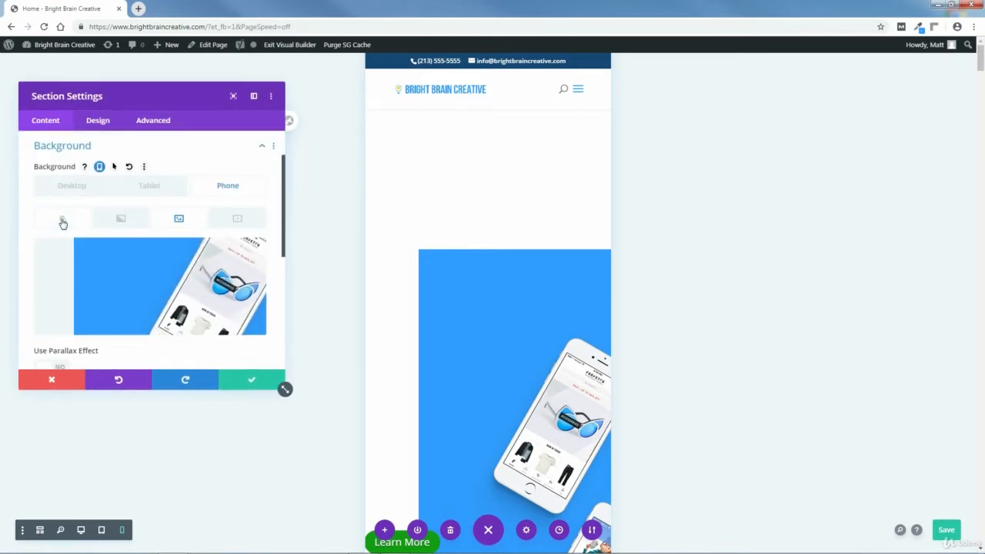
{"action": "left_click", "coordinate": [63, 221]}
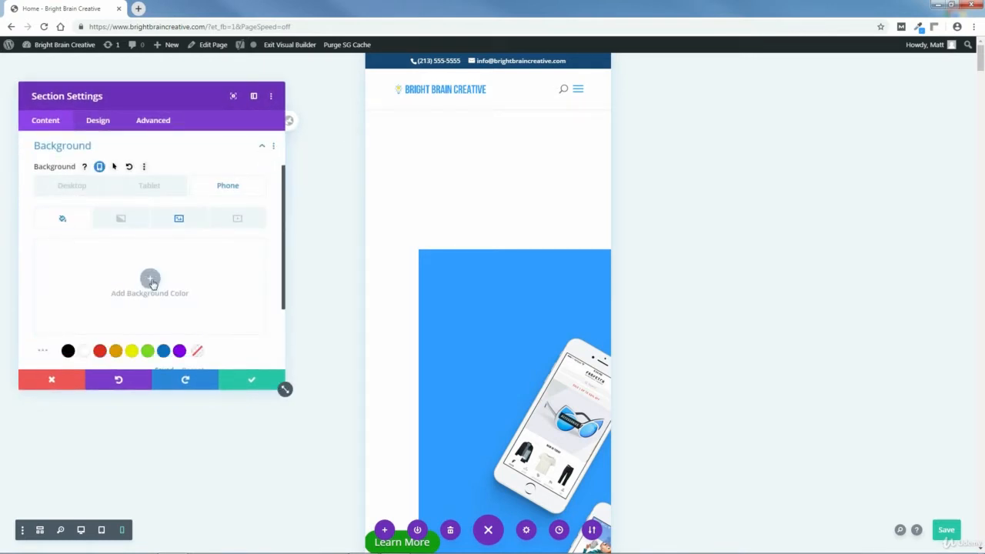
{"action": "left_click", "coordinate": [150, 280]}
{"action": "right_click", "coordinate": [76, 251]}
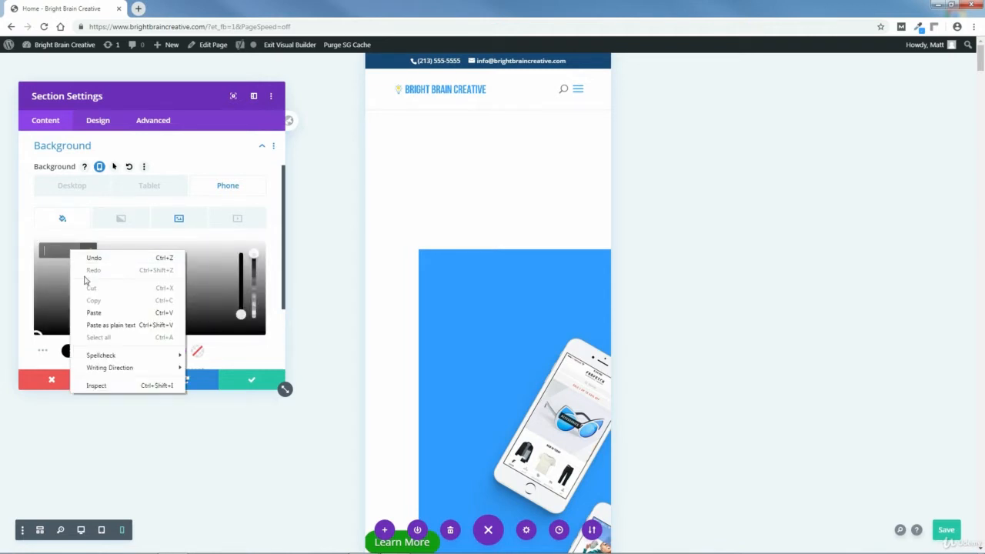
{"action": "left_click", "coordinate": [93, 311]}
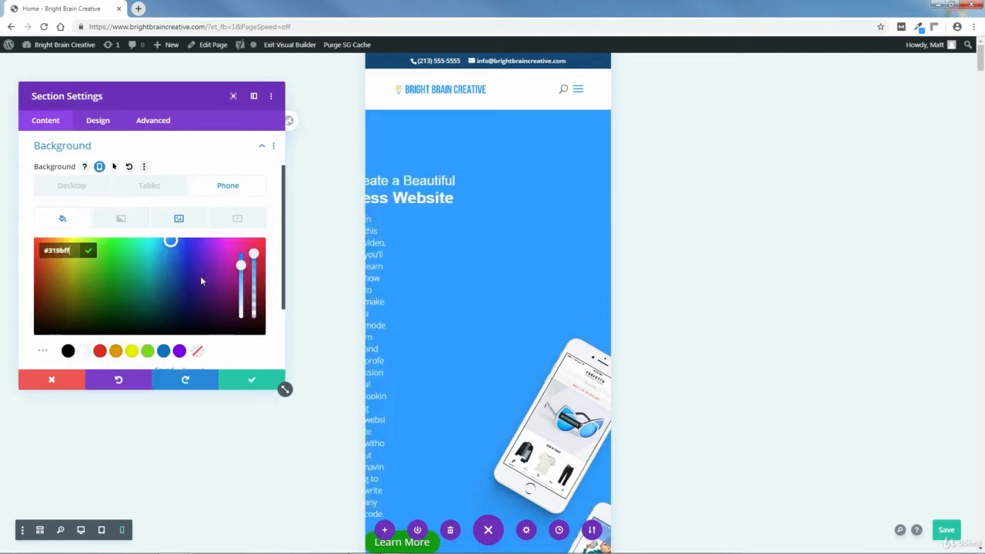
{"action": "left_click", "coordinate": [89, 254]}
{"action": "left_click", "coordinate": [250, 382]}
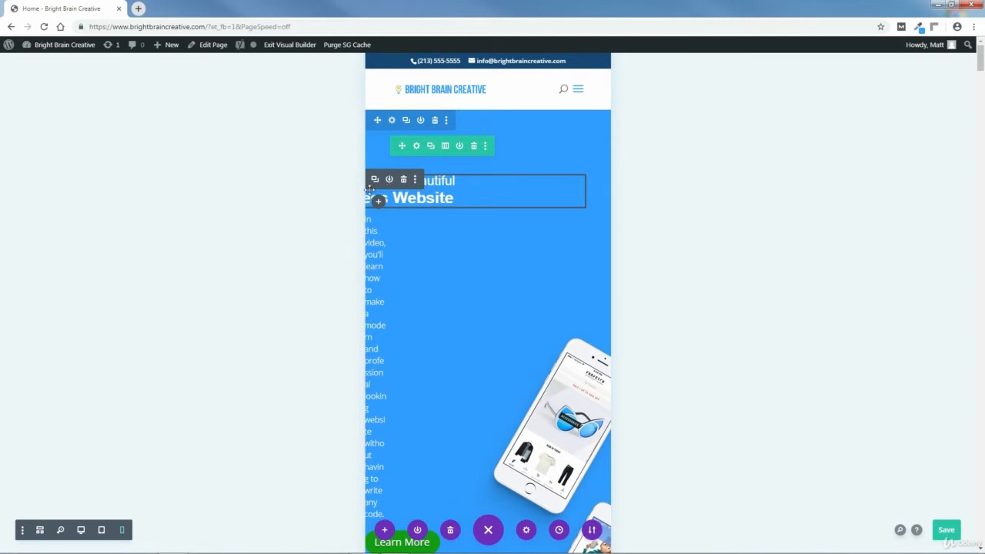
Set the phone text size of the H1 heading in the hero section's first text module to 22px.
{"action": "left_click", "coordinate": [40, 529]}
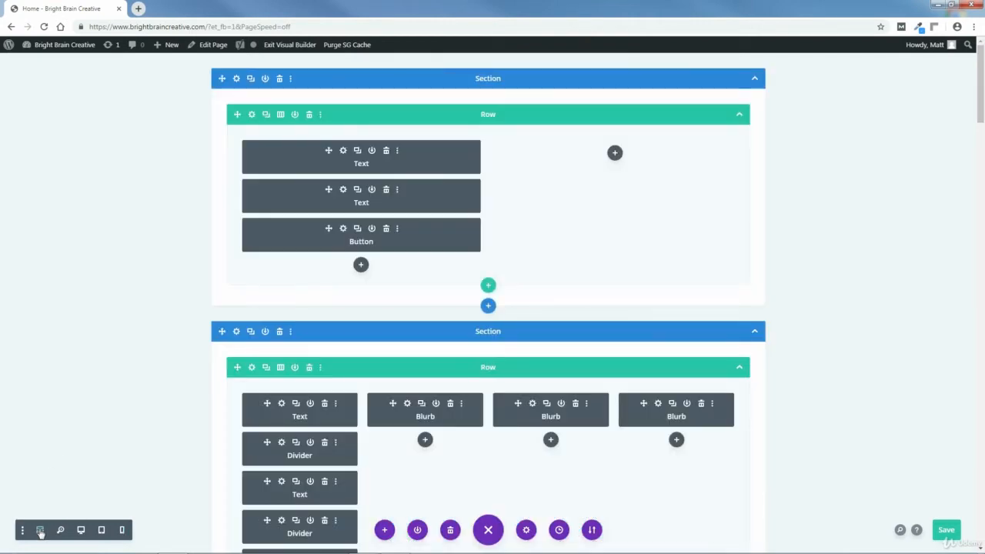
{"action": "left_click", "coordinate": [343, 151]}
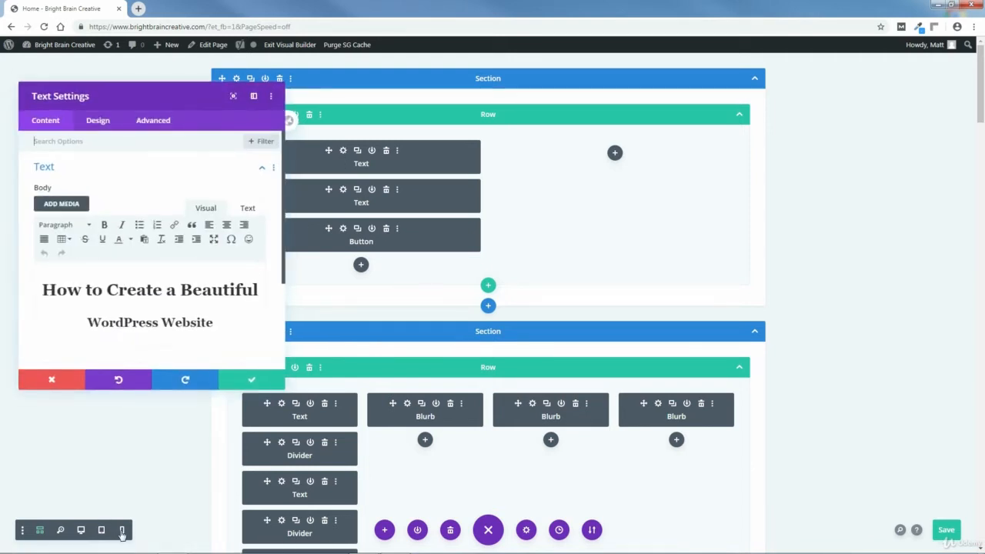
{"action": "left_click", "coordinate": [121, 530]}
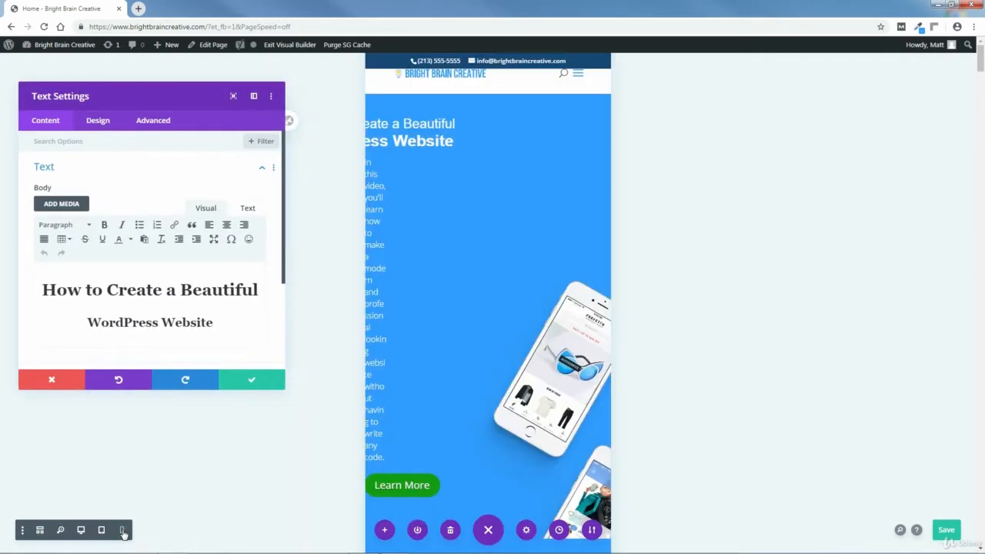
{"action": "left_click", "coordinate": [98, 121]}
{"action": "left_click", "coordinate": [84, 199]}
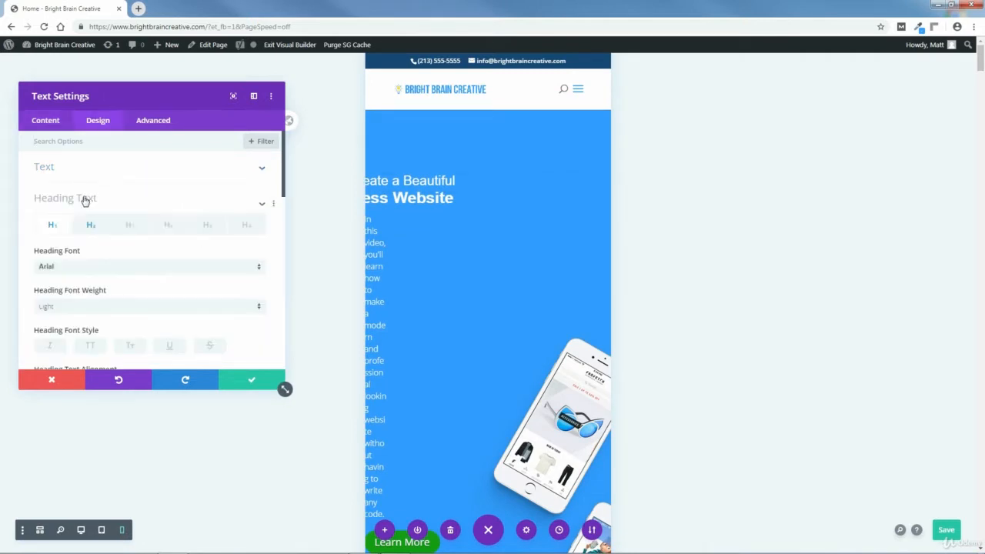
{"action": "left_click_drag", "start_coordinate": [283, 185], "coordinate": [283, 248]}
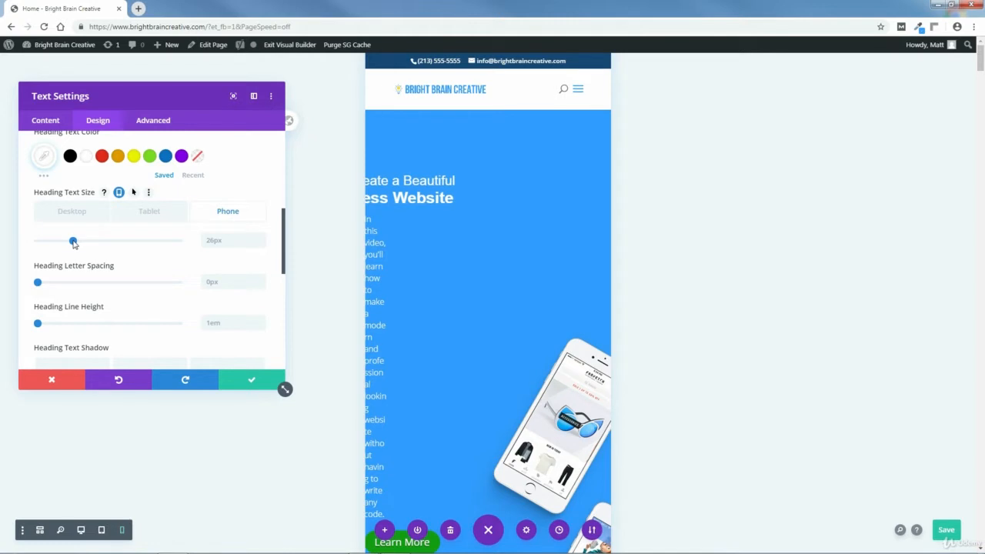
{"action": "left_click_drag", "start_coordinate": [73, 242], "coordinate": [68, 245]}
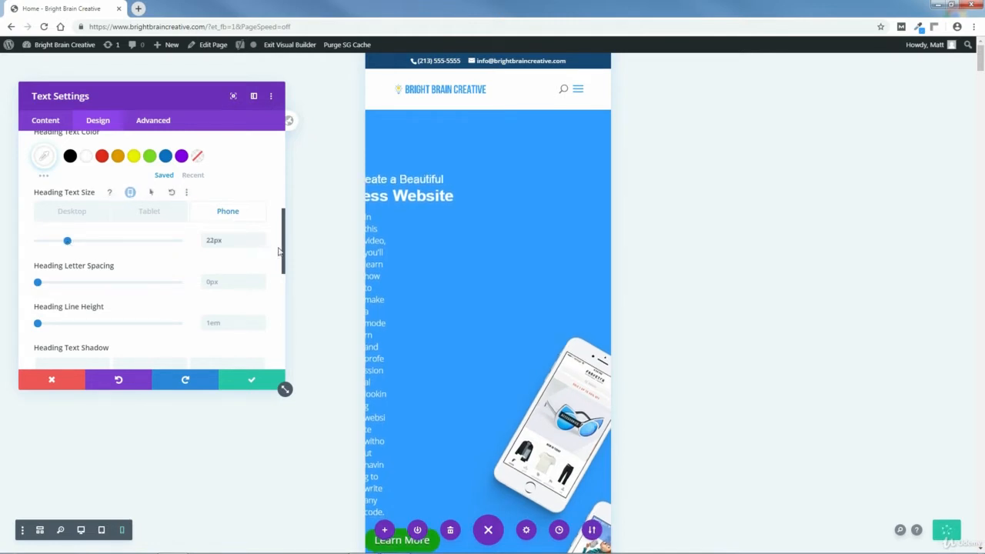
Set the phone text size of the hero text module's H2 heading to 26px.
{"action": "left_click_drag", "start_coordinate": [285, 225], "coordinate": [284, 163]}
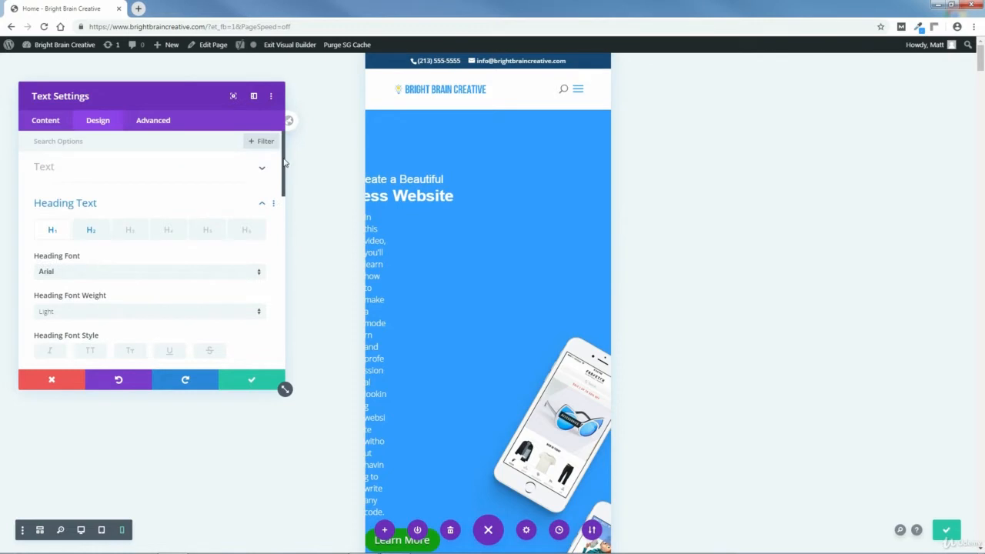
{"action": "left_click", "coordinate": [90, 230]}
{"action": "left_click_drag", "start_coordinate": [284, 185], "coordinate": [284, 263]}
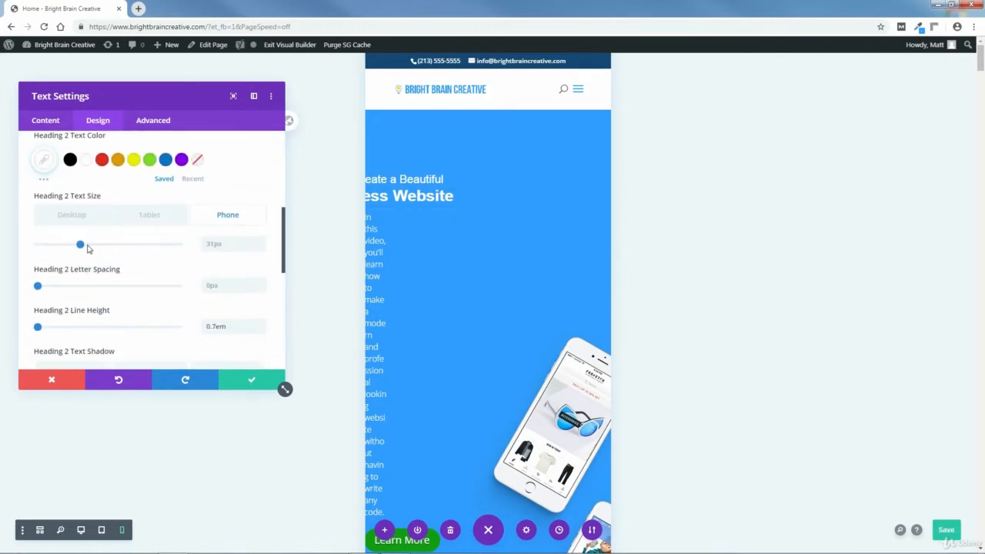
{"action": "left_click_drag", "start_coordinate": [80, 245], "coordinate": [74, 249]}
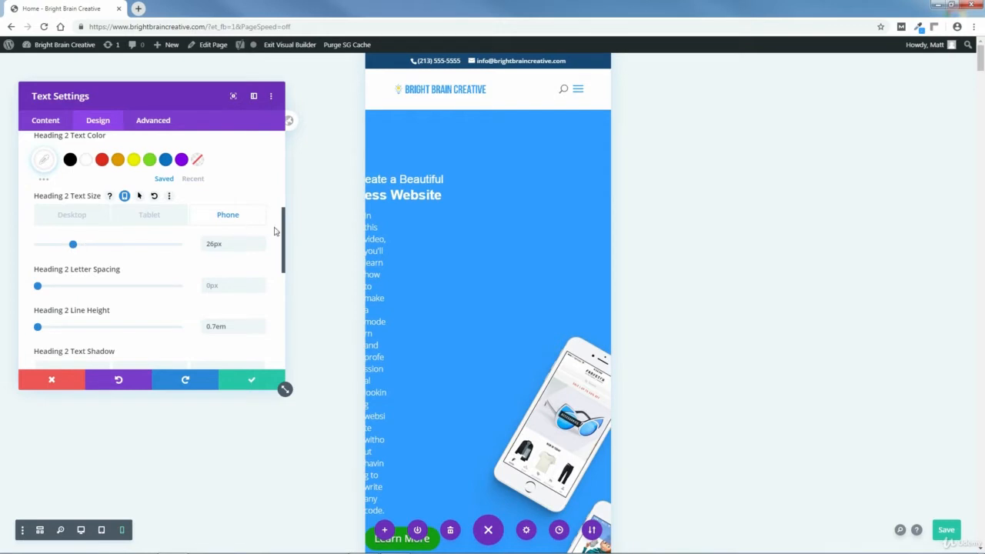
Set the phone top margin of the hero heading text module to 0px and save the module settings.
{"action": "scroll", "coordinate": [281, 185], "scroll_direction": "up", "scroll_amount": 5}
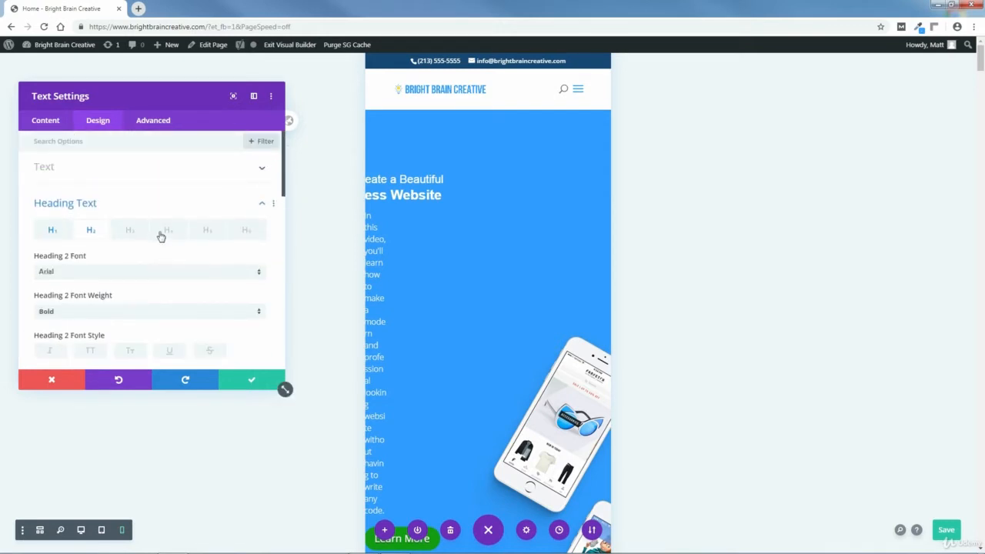
{"action": "left_click", "coordinate": [261, 203]}
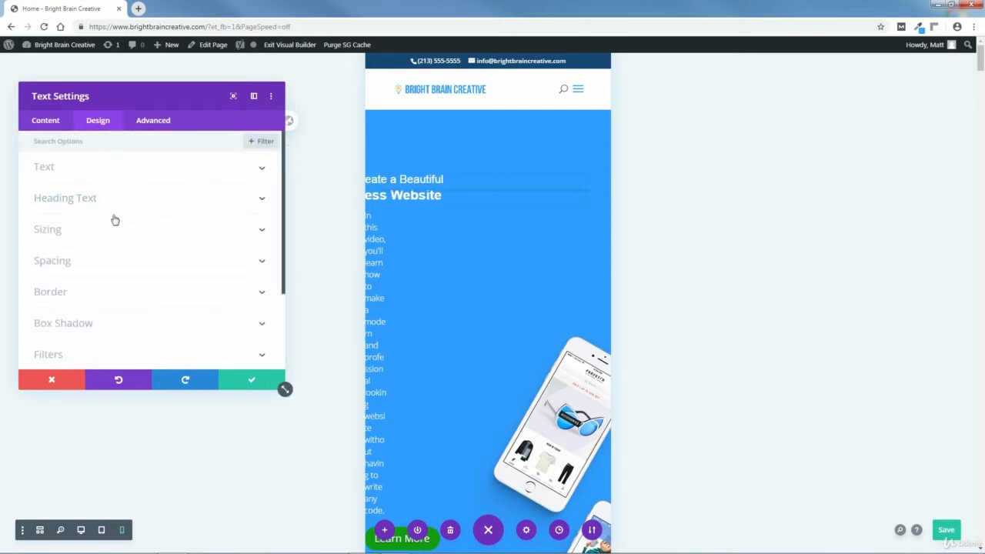
{"action": "left_click", "coordinate": [60, 266]}
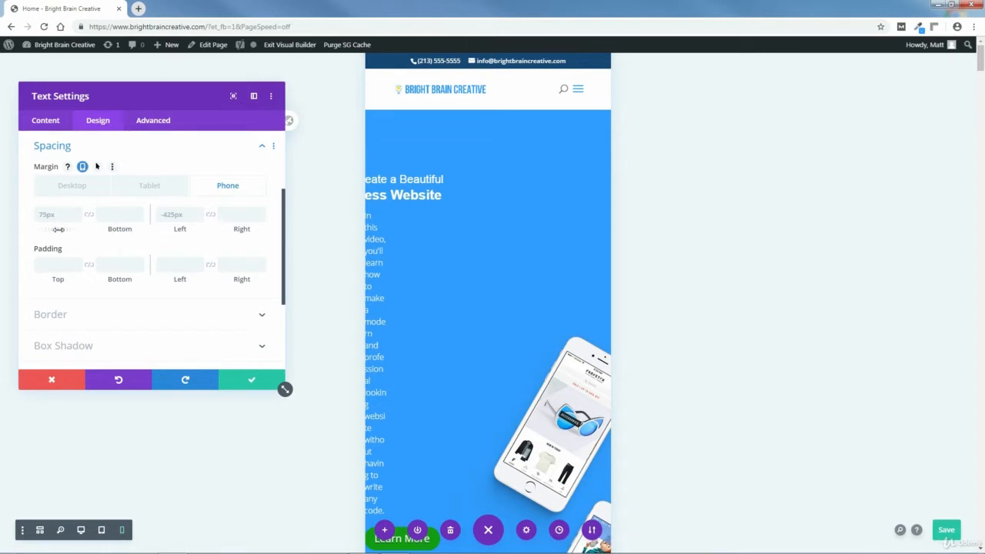
{"action": "left_click_drag", "start_coordinate": [58, 229], "coordinate": [30, 245]}
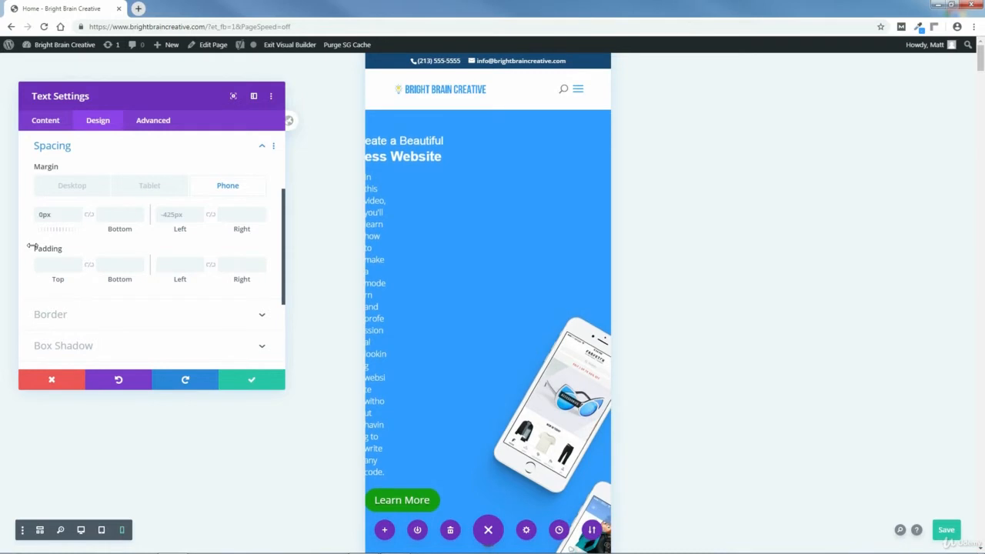
{"action": "left_click", "coordinate": [242, 380]}
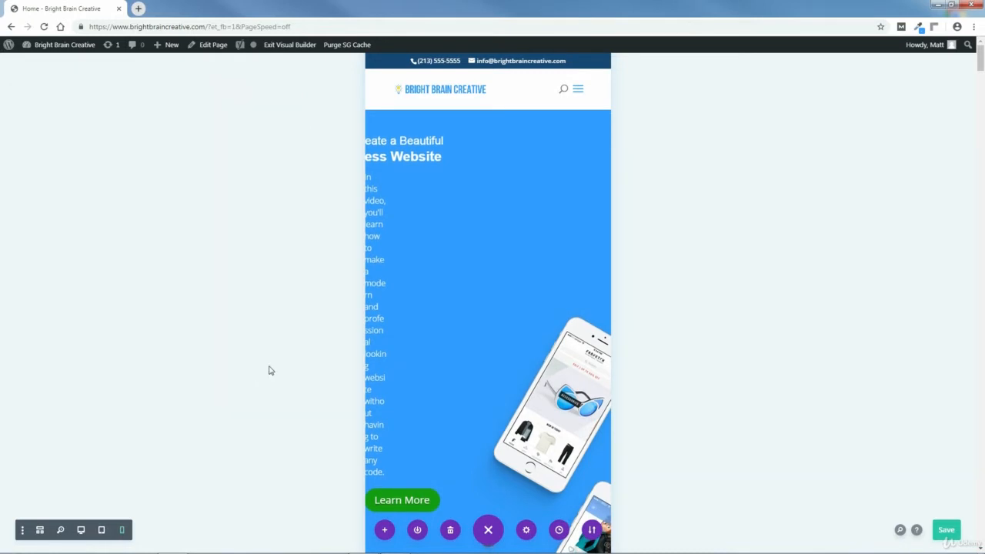
Set the phone height of the hero section's bottom divider to 50px.
{"action": "mouse_move", "coordinate": [483, 330]}
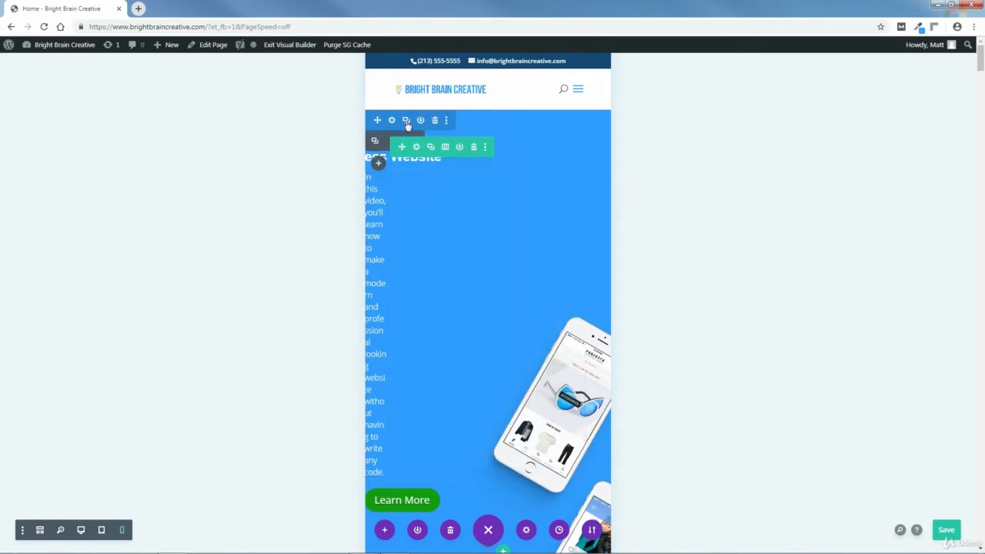
{"action": "left_click", "coordinate": [392, 120]}
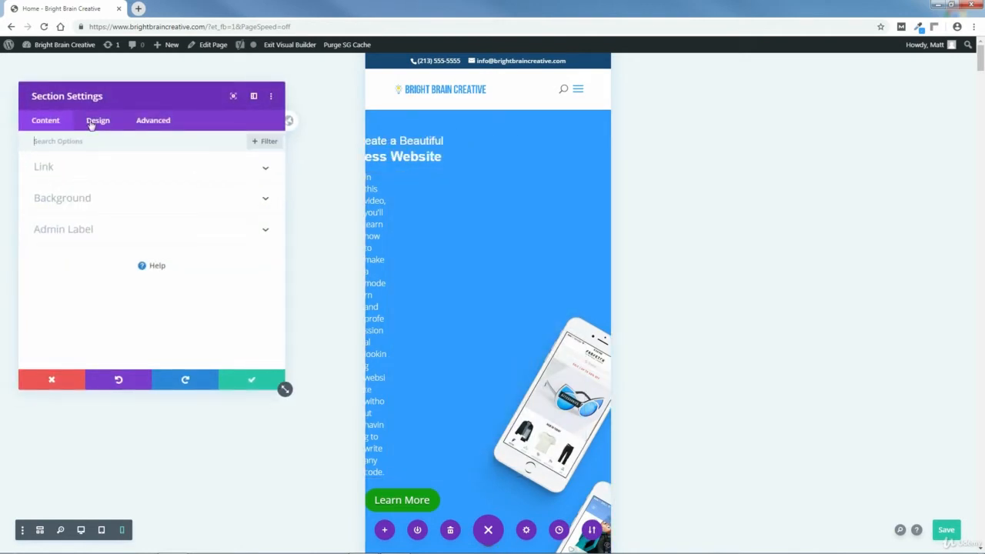
{"action": "mouse_move", "coordinate": [981, 53]}
{"action": "left_mouse_down"}
{"action": "mouse_move", "coordinate": [982, 65]}
{"action": "mouse_move", "coordinate": [981, 52]}
{"action": "left_mouse_up"}
{"action": "left_click", "coordinate": [97, 122]}
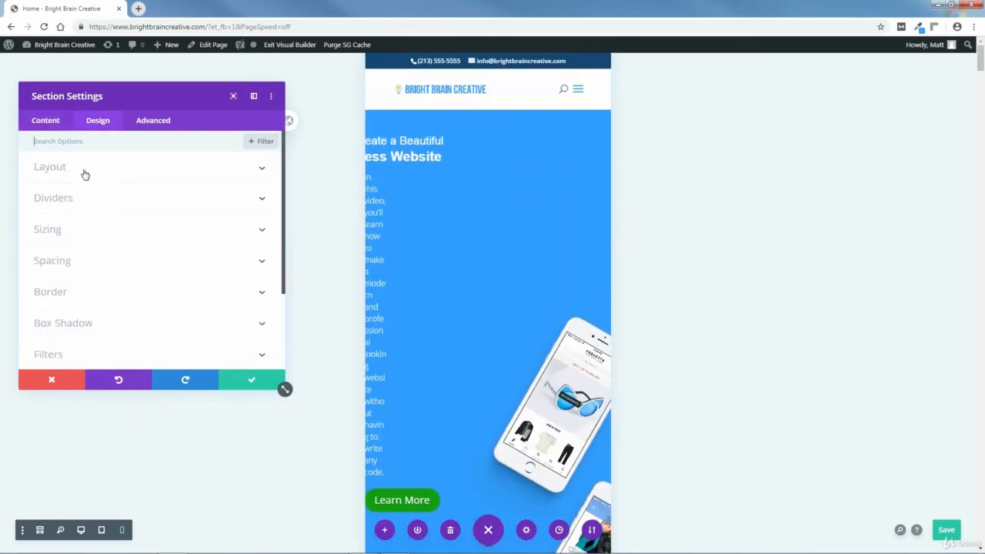
{"action": "left_click", "coordinate": [66, 199]}
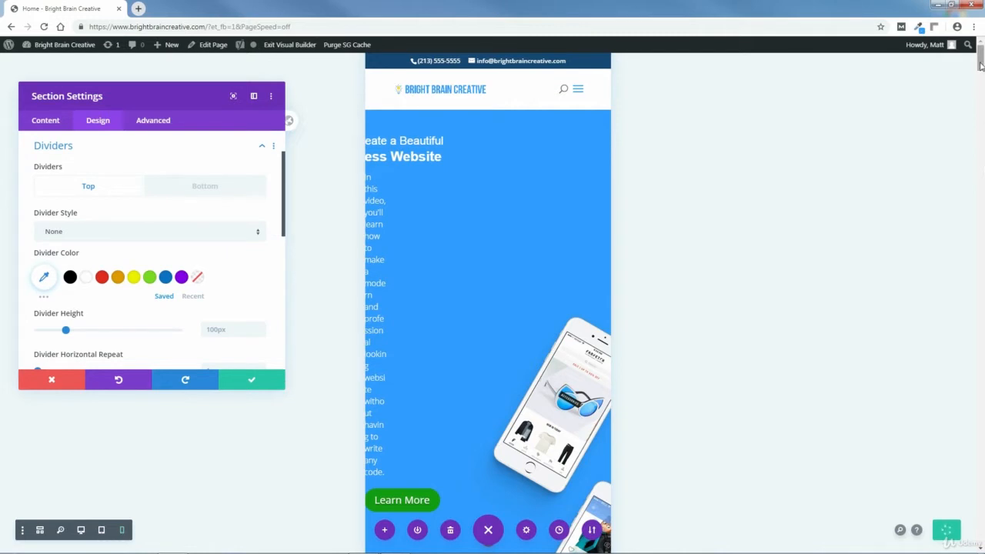
{"action": "left_click_drag", "start_coordinate": [981, 61], "coordinate": [981, 72]}
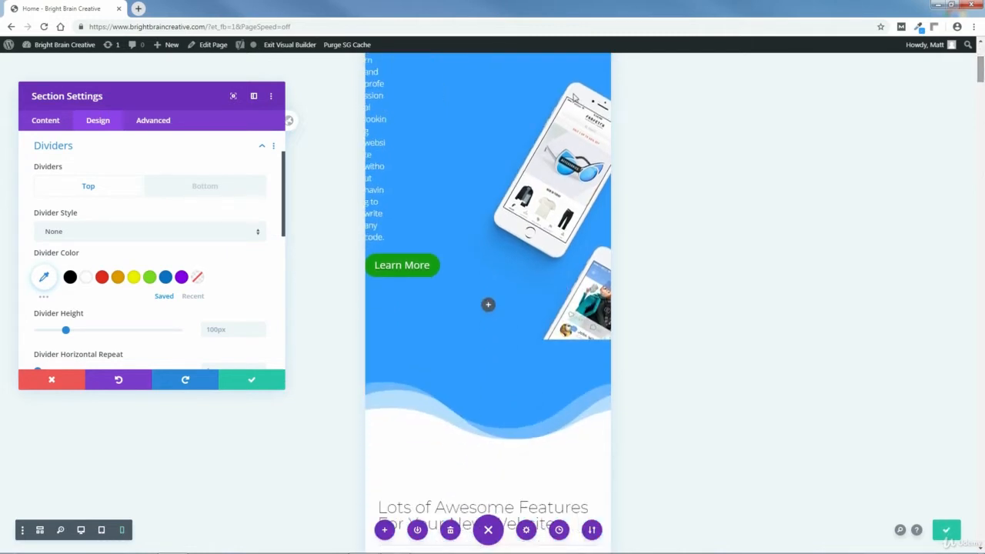
{"action": "left_click", "coordinate": [195, 187]}
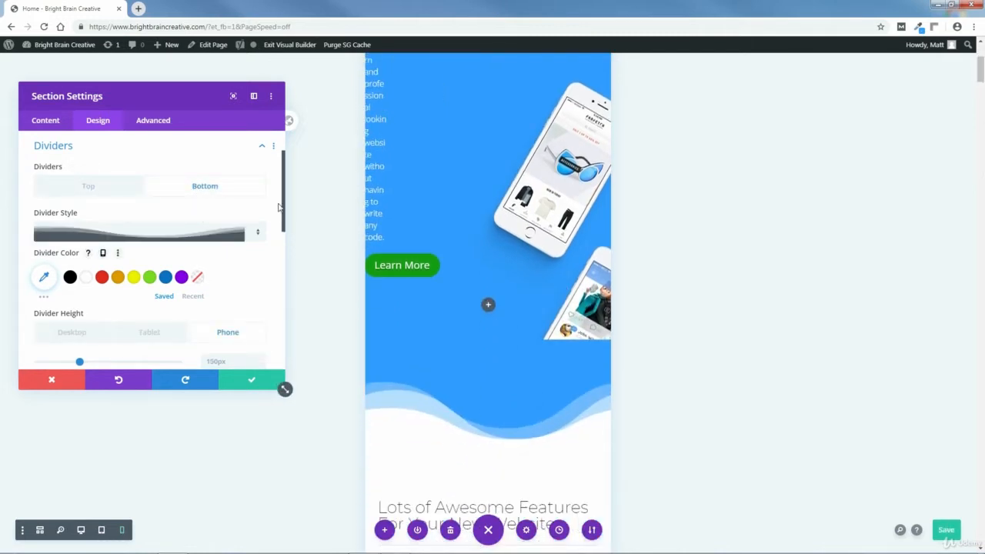
{"action": "left_click_drag", "start_coordinate": [283, 206], "coordinate": [295, 239]}
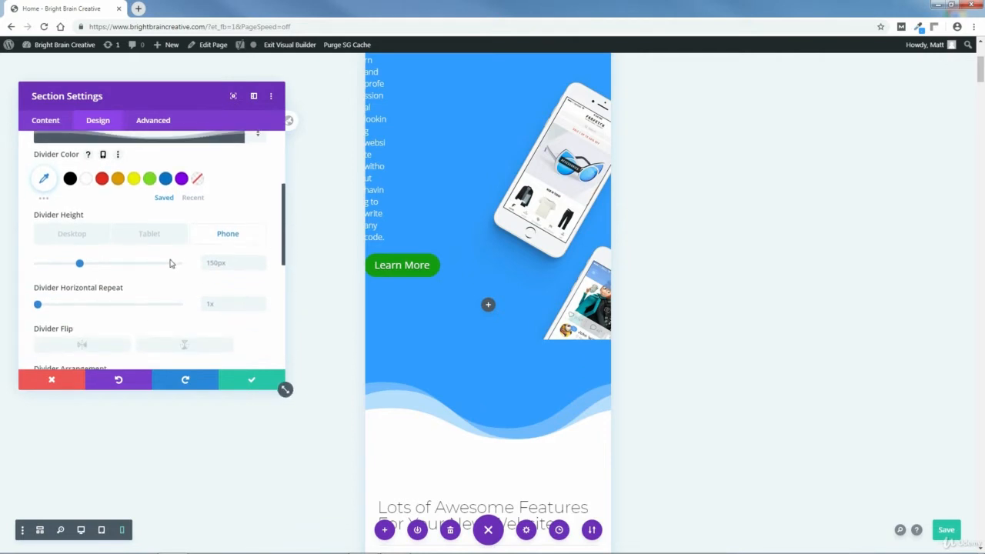
{"action": "left_click_drag", "start_coordinate": [80, 265], "coordinate": [52, 280]}
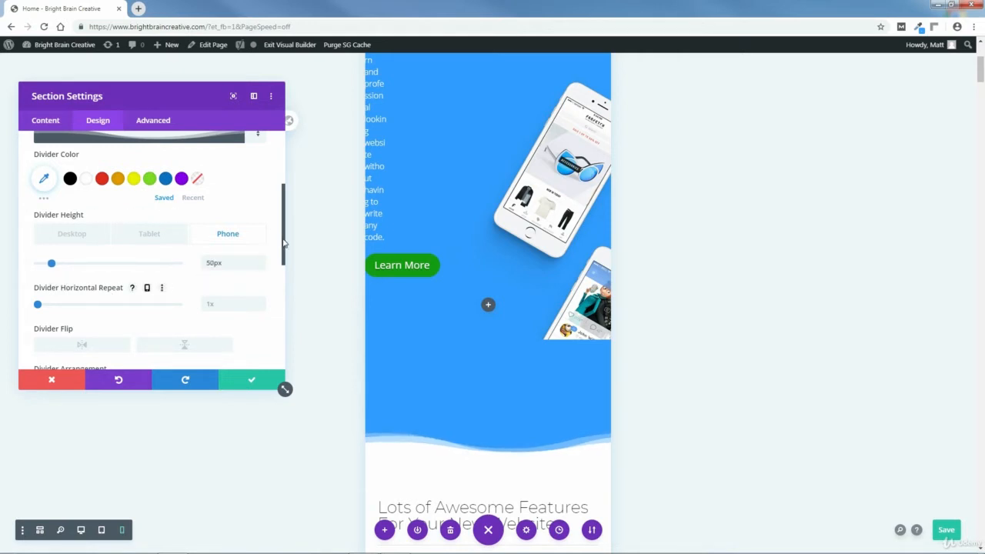
Set the hero section's phone bottom padding to 30px.
{"action": "left_click_drag", "start_coordinate": [283, 242], "coordinate": [292, 178]}
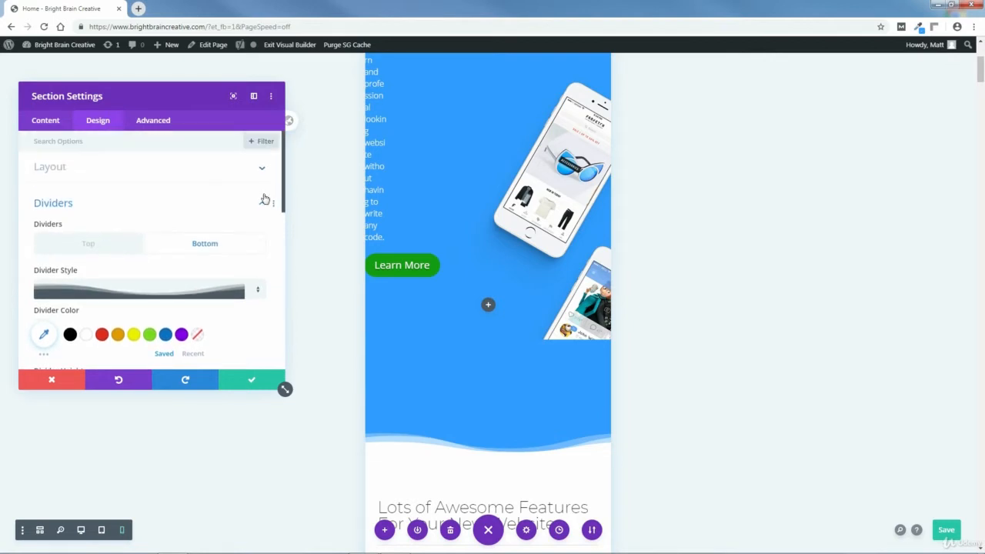
{"action": "left_click", "coordinate": [264, 199]}
{"action": "left_click", "coordinate": [81, 259]}
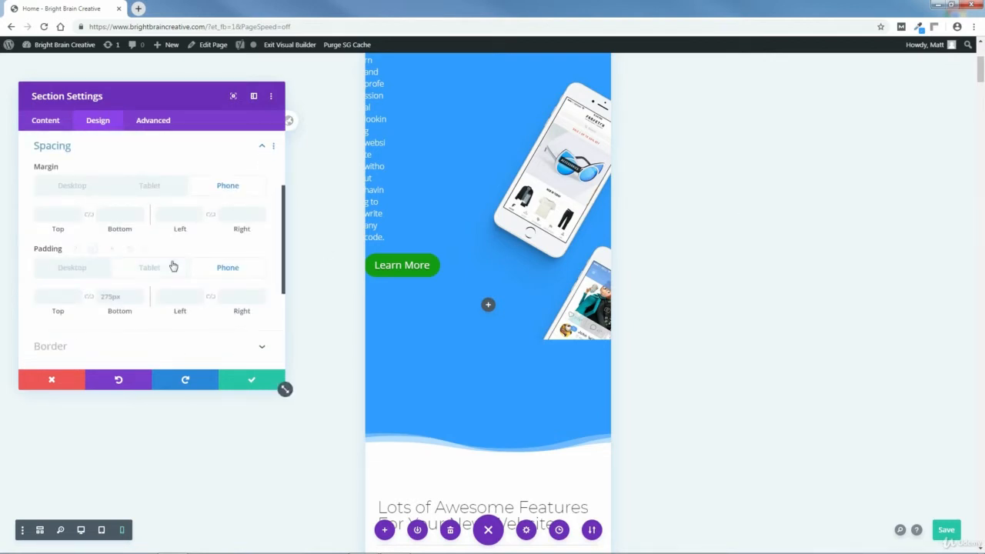
{"action": "left_click_drag", "start_coordinate": [981, 74], "coordinate": [982, 72]}
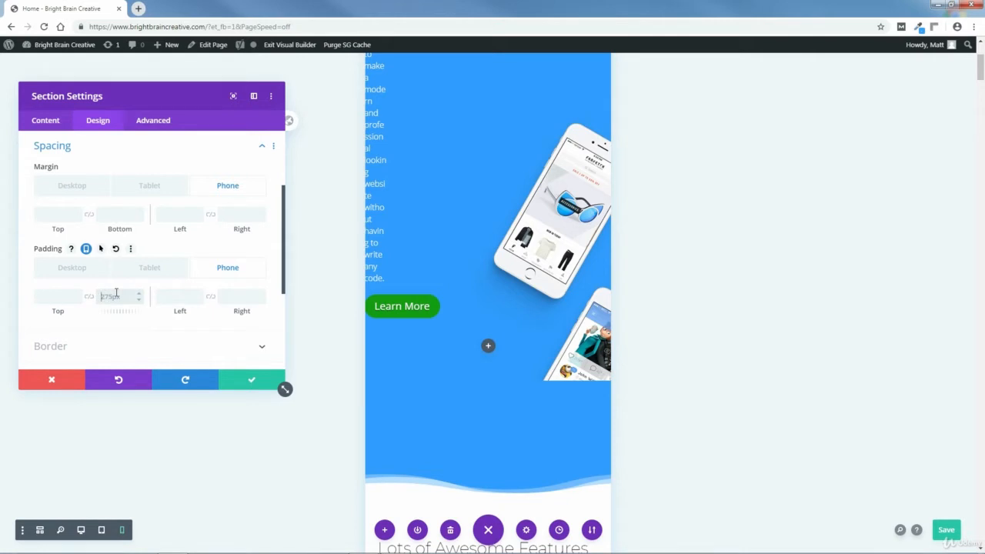
{"action": "type", "text": "px"}
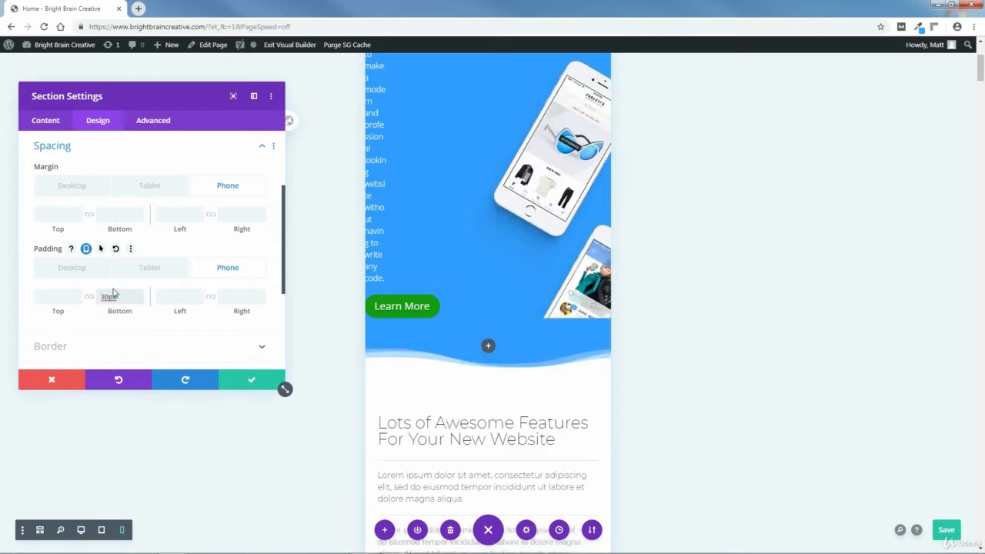
Set the hero section's phone top margin to 0px and save the section settings.
{"action": "left_click", "coordinate": [59, 213]}
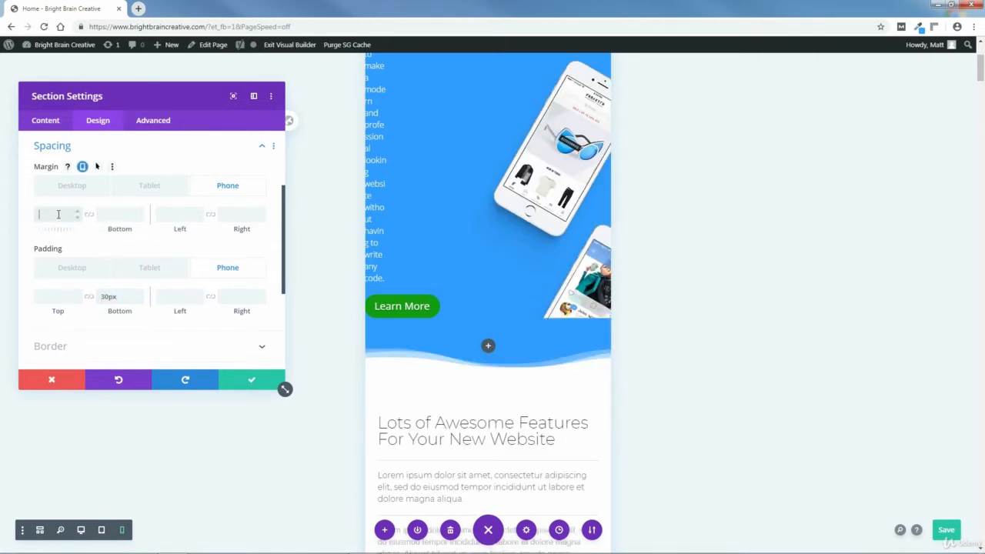
{"action": "type", "text": "0px"}
{"action": "left_click", "coordinate": [256, 380]}
Set the phone text size of the hero's paragraph text module below the headings to 12px.
{"action": "scroll", "coordinate": [981, 69], "scroll_direction": "up", "scroll_amount": 3}
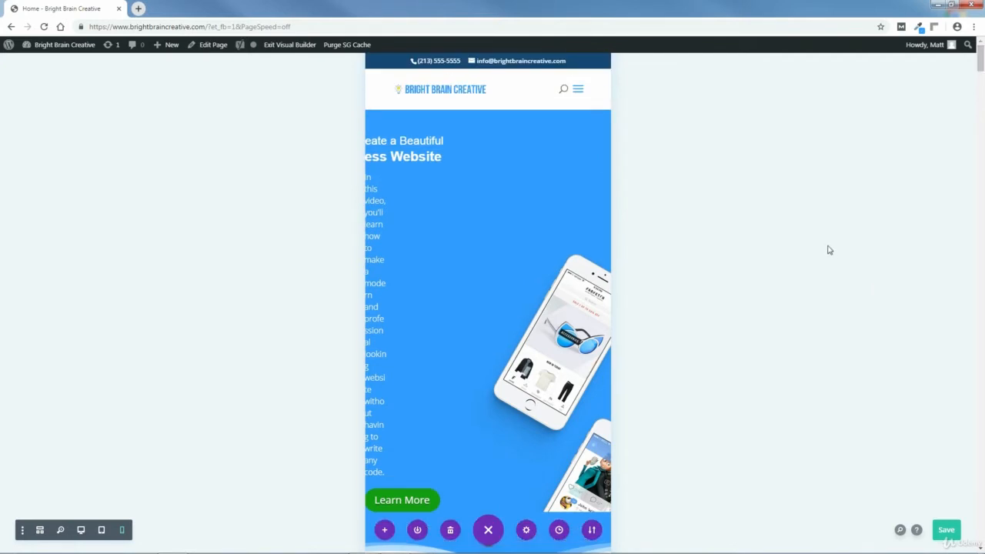
{"action": "mouse_move", "coordinate": [440, 210]}
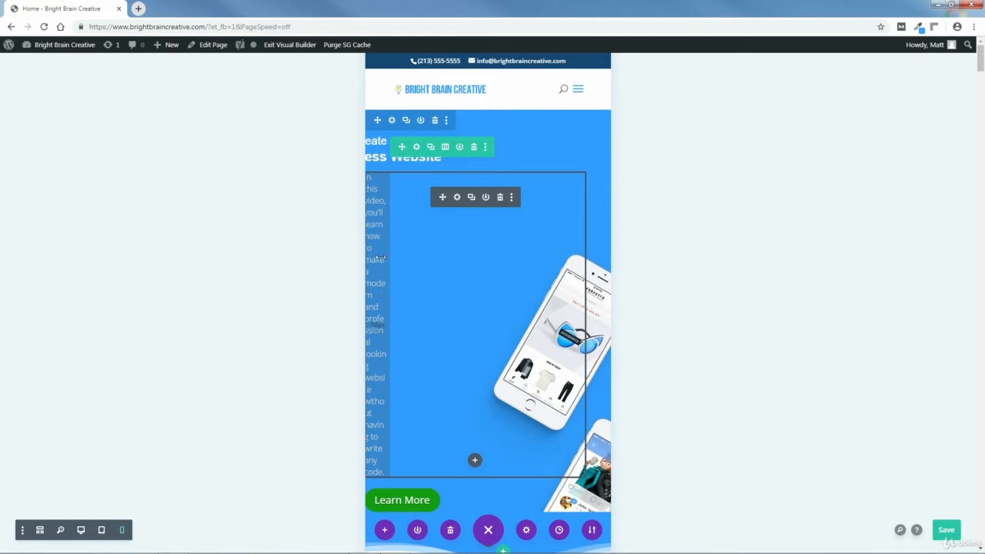
{"action": "left_click", "coordinate": [456, 197]}
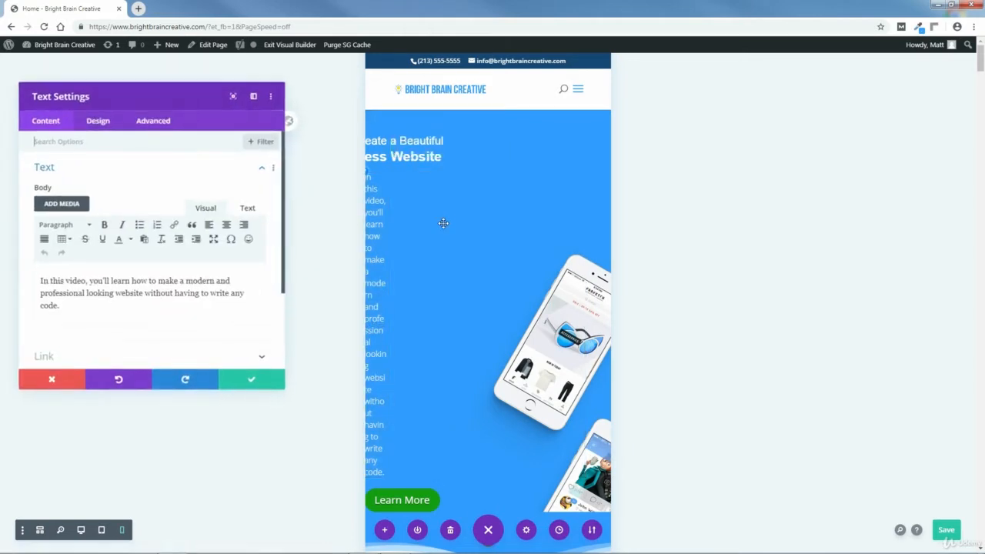
{"action": "left_click", "coordinate": [97, 123]}
{"action": "left_click", "coordinate": [55, 174]}
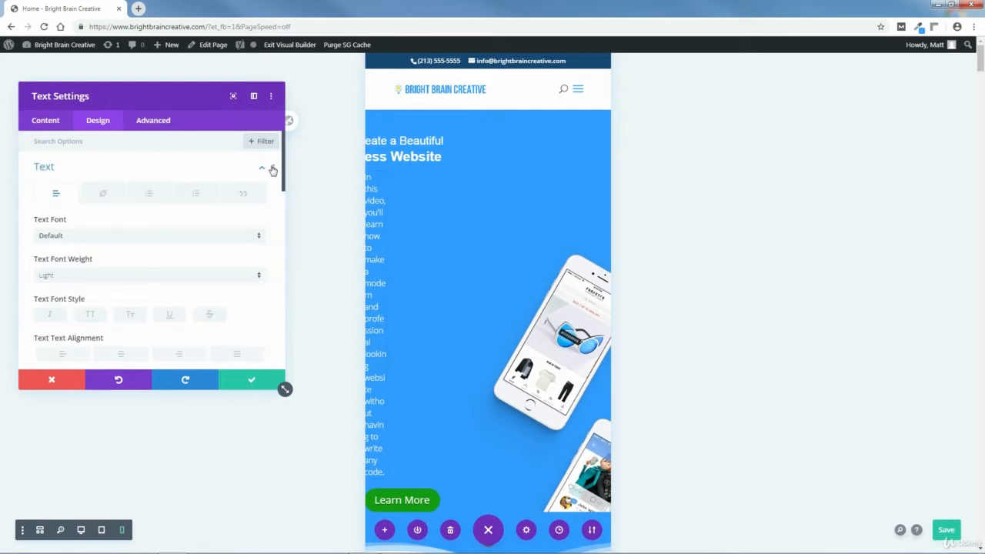
{"action": "left_click_drag", "start_coordinate": [285, 175], "coordinate": [285, 238]}
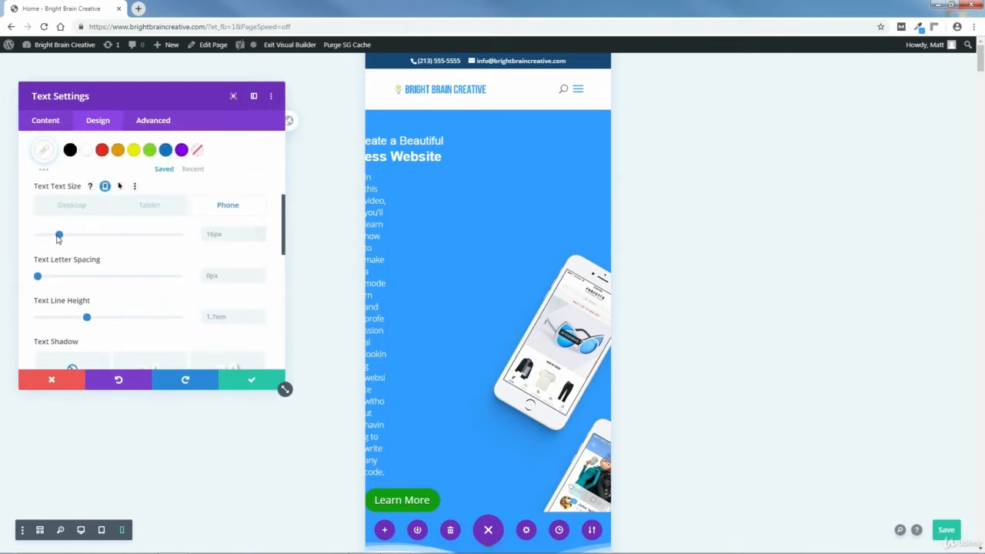
{"action": "left_click_drag", "start_coordinate": [59, 237], "coordinate": [53, 241]}
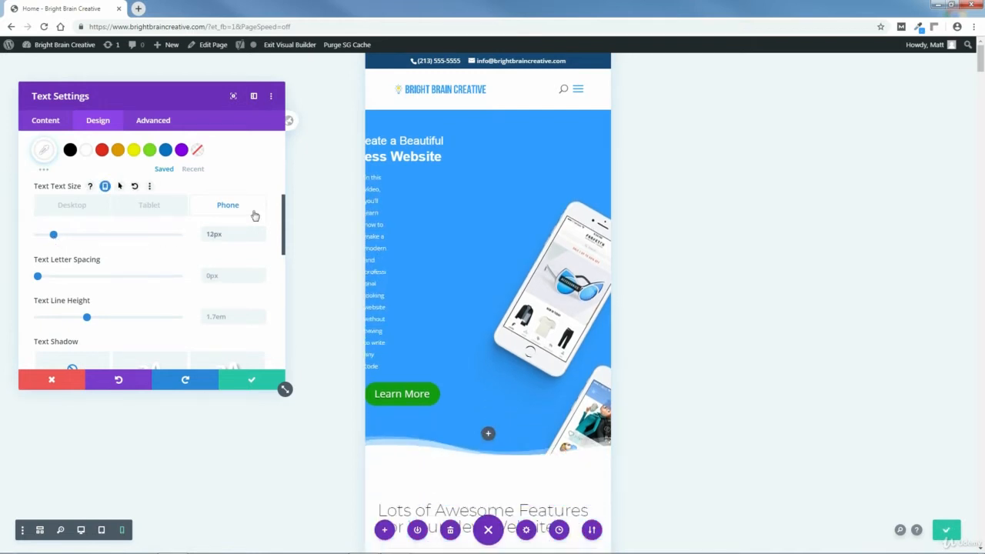
Set the phone left margin of the hero's paragraph text module to -25px.
{"action": "left_click_drag", "start_coordinate": [281, 216], "coordinate": [286, 151]}
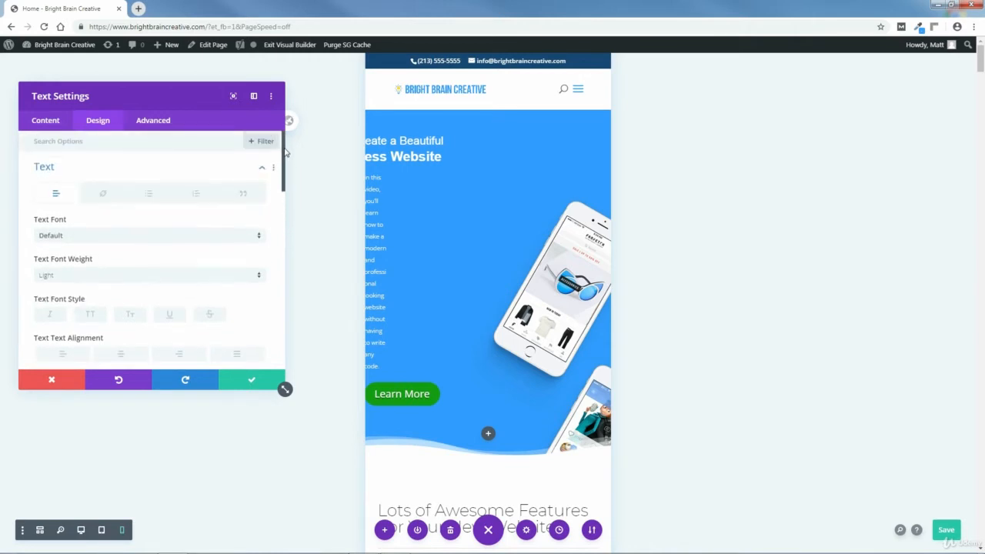
{"action": "left_click", "coordinate": [262, 167]}
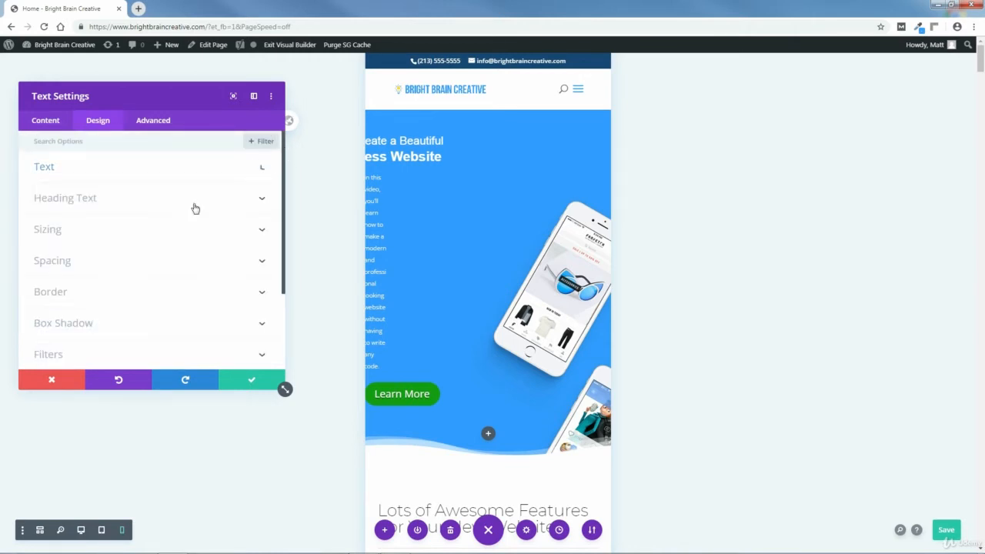
{"action": "left_click", "coordinate": [71, 260]}
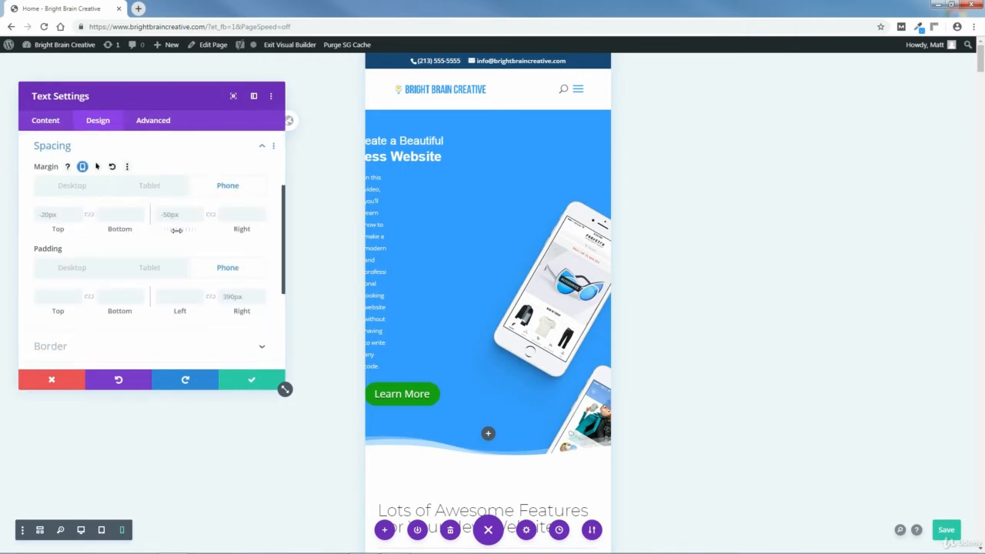
{"action": "mouse_move", "coordinate": [179, 231]}
{"action": "left_mouse_down"}
{"action": "mouse_move", "coordinate": [168, 232]}
{"action": "mouse_move", "coordinate": [193, 229]}
{"action": "left_mouse_up"}
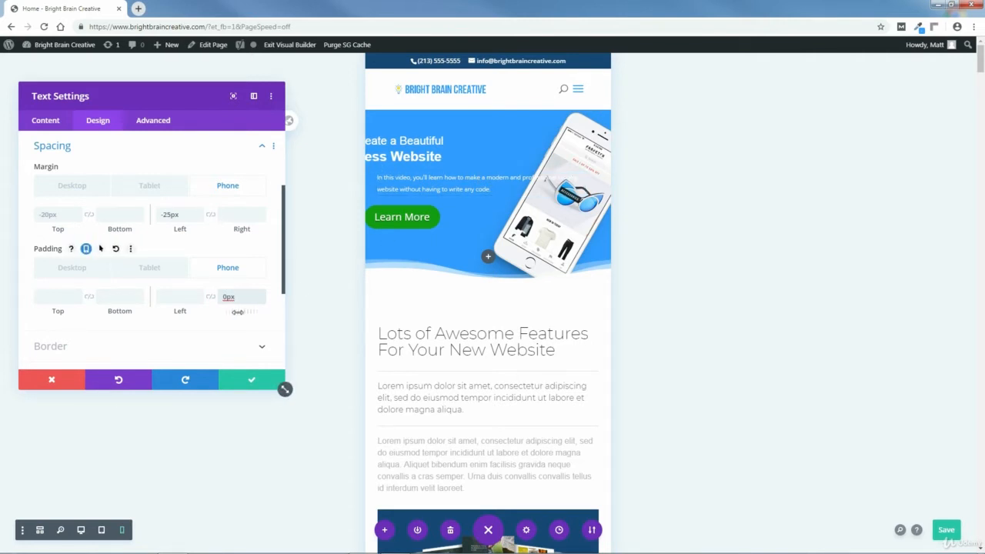
Set the phone right padding of the hero's paragraph text module to 175px and save the module settings.
{"action": "left_click_drag", "start_coordinate": [238, 312], "coordinate": [319, 322]}
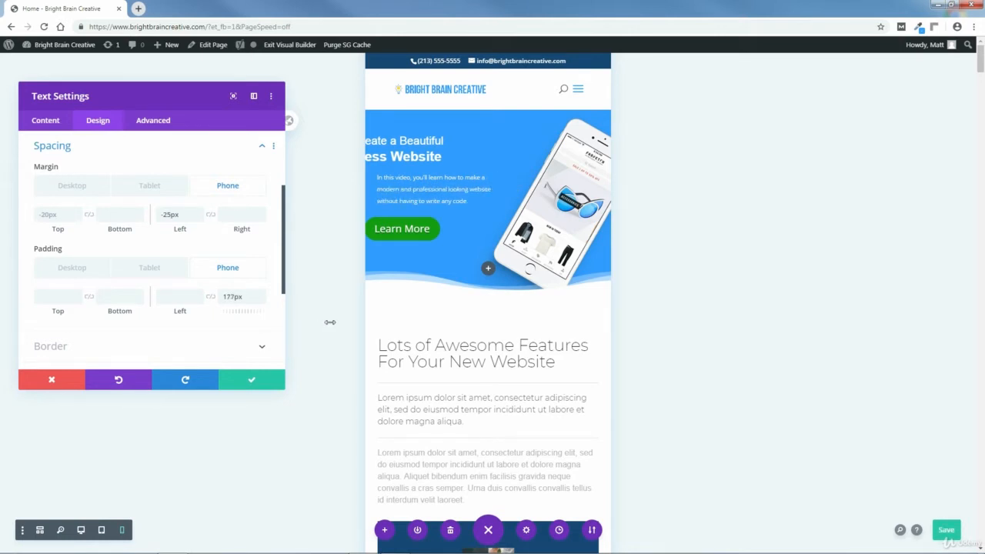
{"action": "left_click_drag", "start_coordinate": [330, 323], "coordinate": [331, 323]}
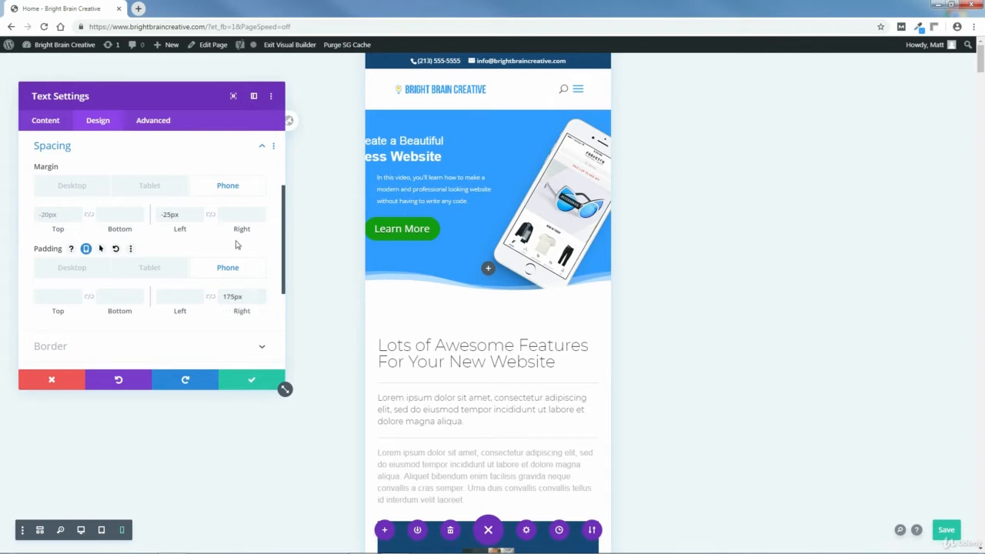
{"action": "left_click", "coordinate": [252, 379]}
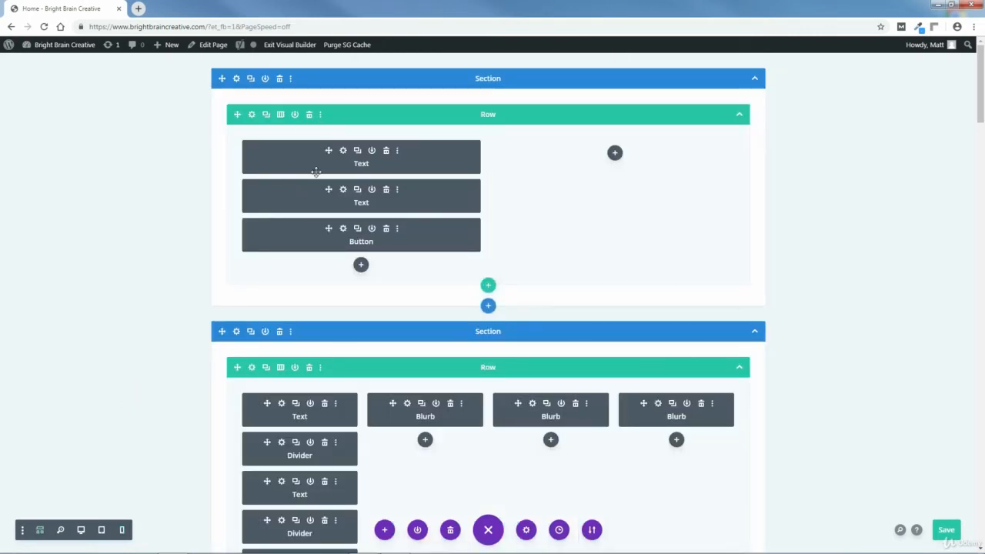
Open the hero heading text module from the wireframe and set its phone left margin to -184px.
{"action": "left_click", "coordinate": [343, 152]}
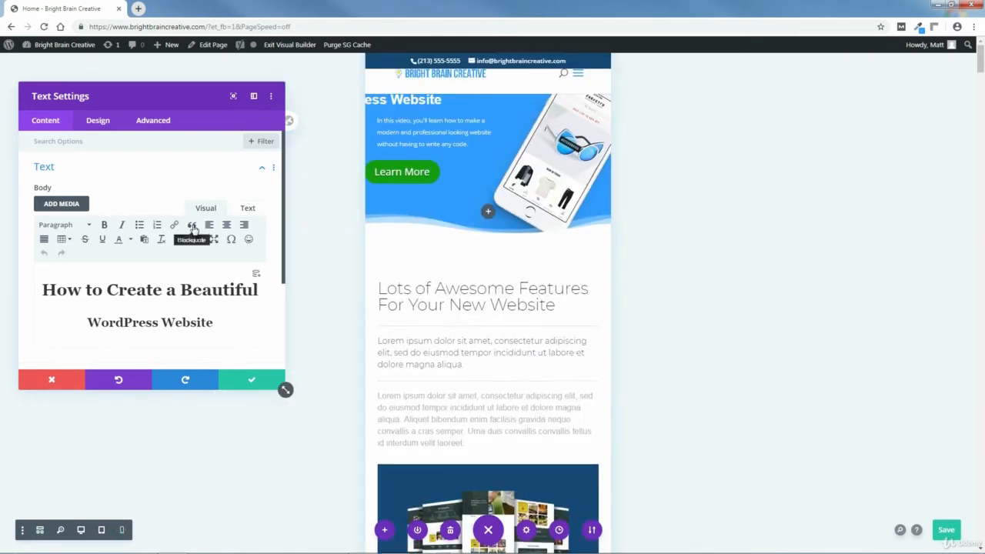
{"action": "left_click", "coordinate": [97, 121]}
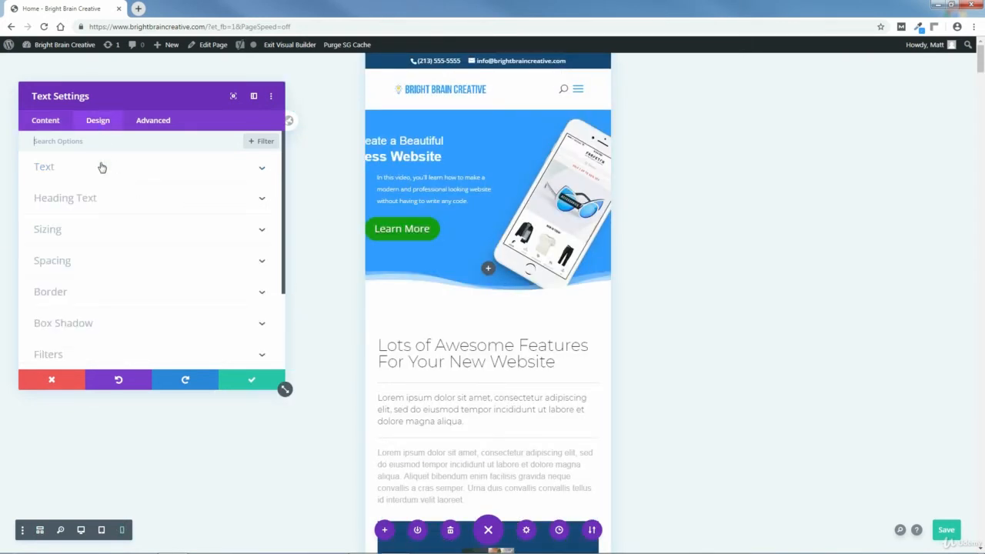
{"action": "left_click", "coordinate": [68, 259]}
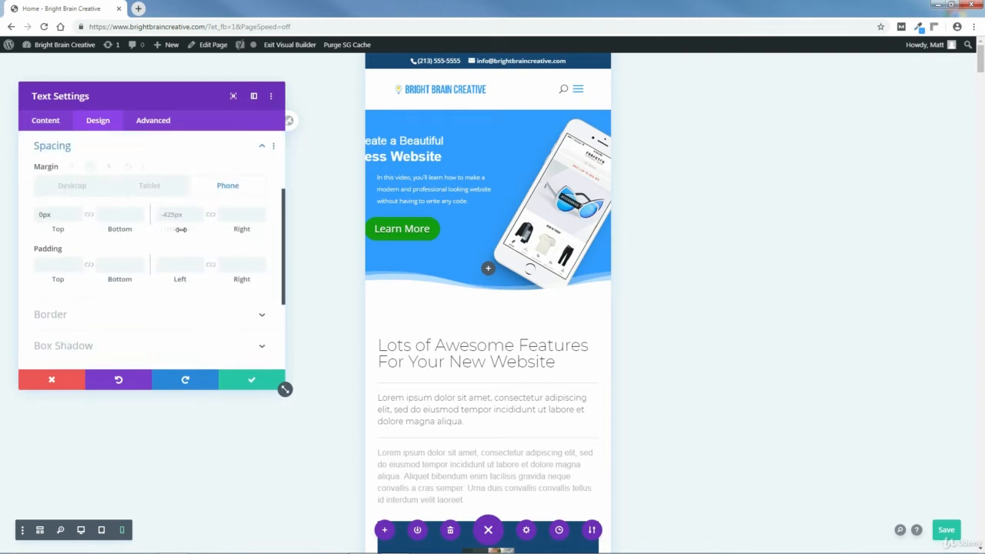
{"action": "left_click_drag", "start_coordinate": [180, 229], "coordinate": [349, 241]}
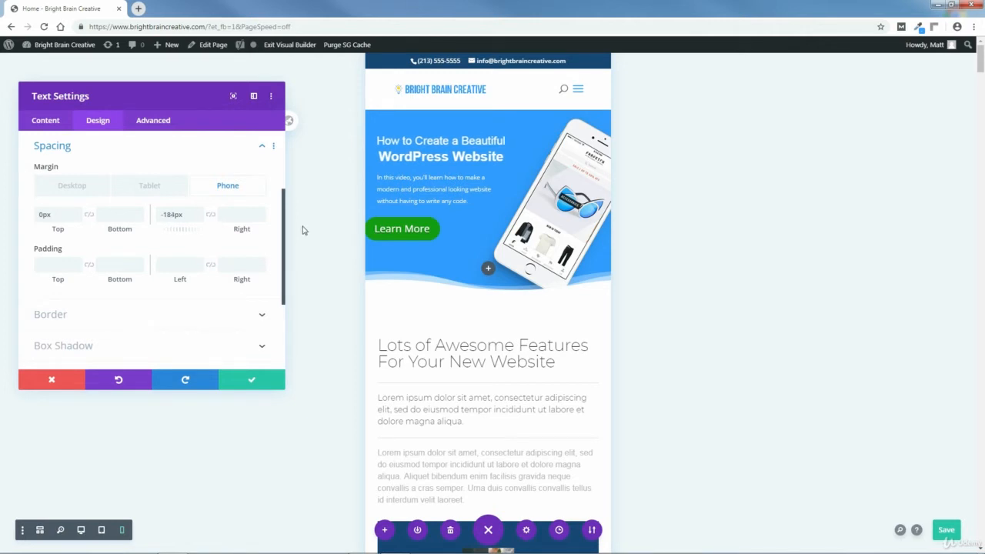
Fine-tune the hero heading text module's phone left margin to -185px and save the module settings.
{"action": "left_click", "coordinate": [199, 212]}
{"action": "left_click", "coordinate": [199, 220]}
{"action": "left_click", "coordinate": [200, 219]}
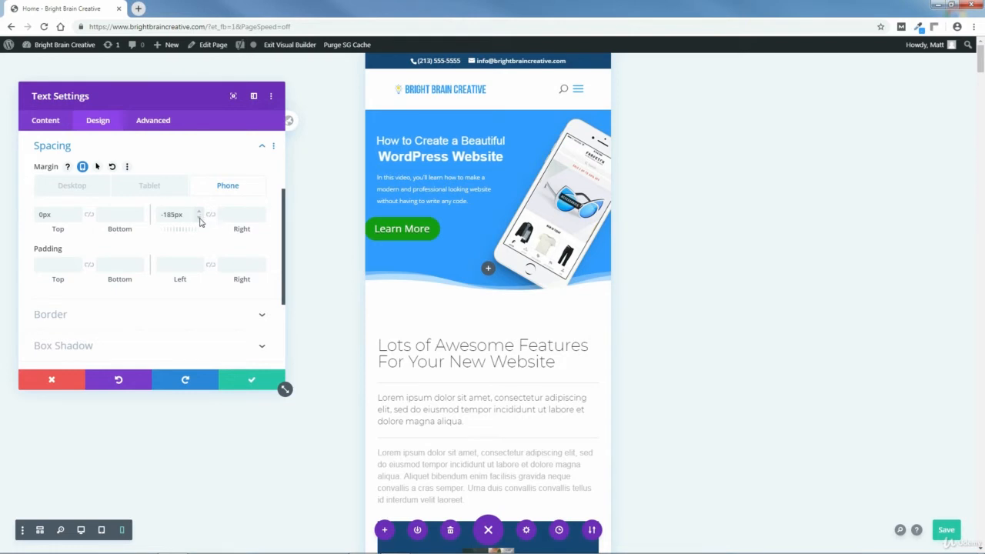
{"action": "key", "text": "ctrl+s"}
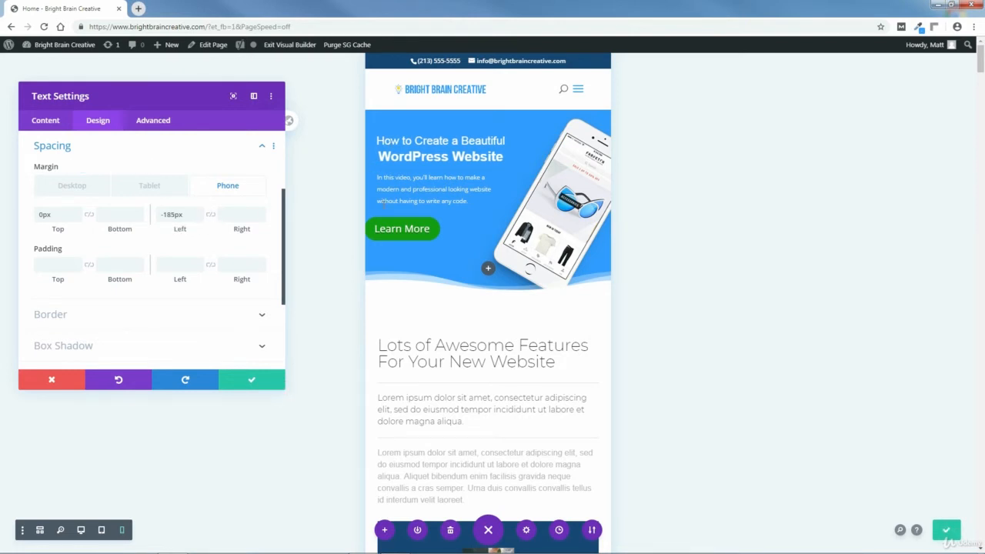
{"action": "left_click", "coordinate": [252, 383]}
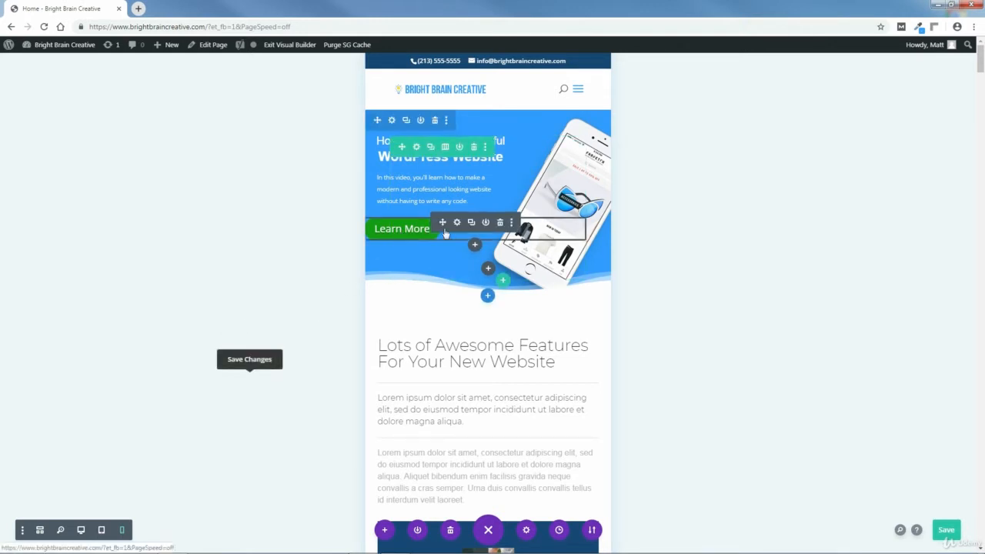
Set the phone button text size of the hero's Learn More button to 14px.
{"action": "left_click", "coordinate": [456, 223]}
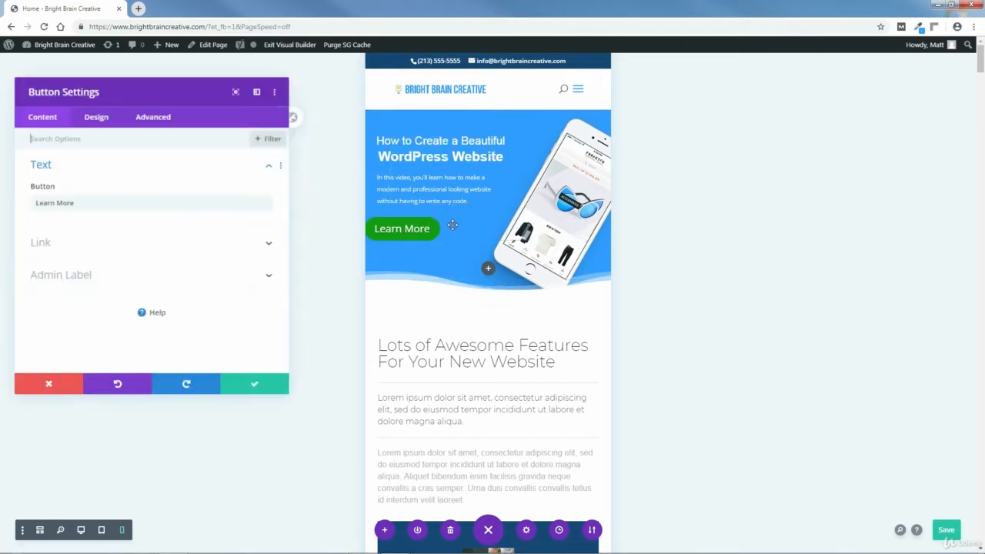
{"action": "left_click", "coordinate": [97, 124]}
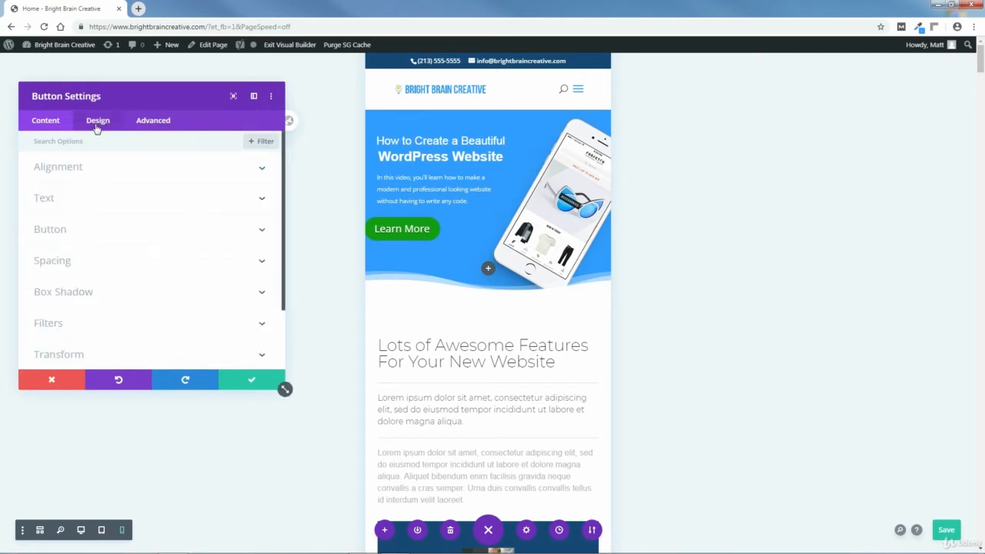
{"action": "left_click", "coordinate": [63, 233]}
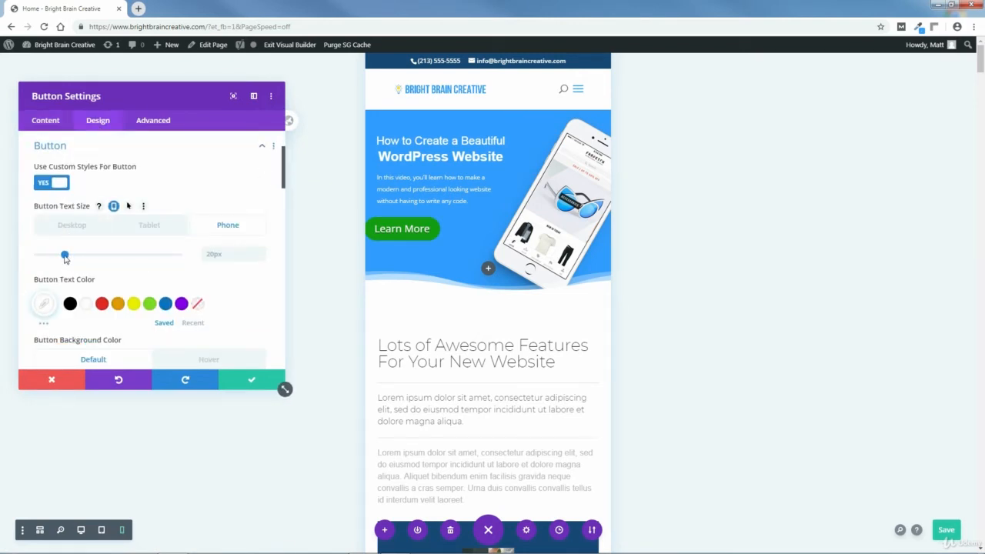
{"action": "left_click_drag", "start_coordinate": [65, 256], "coordinate": [56, 263]}
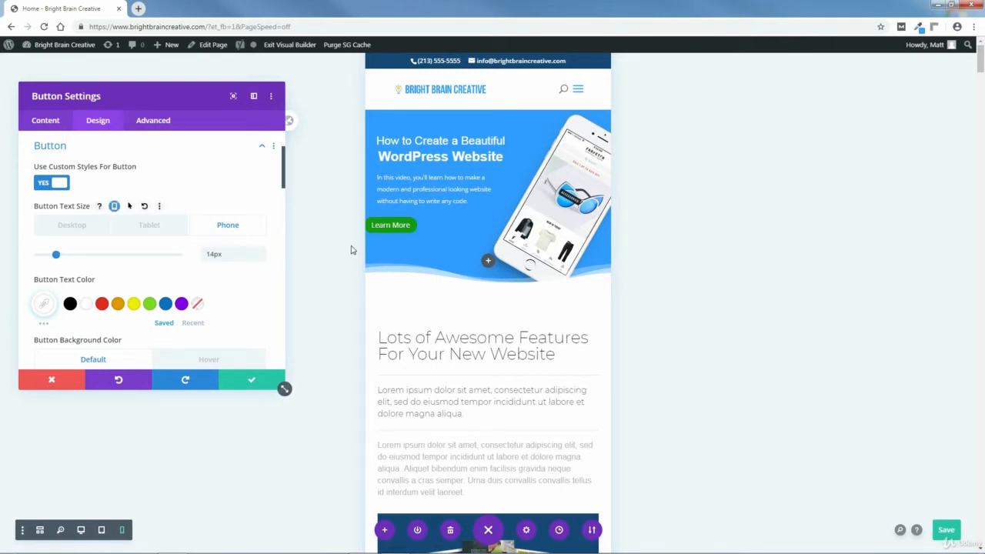
Set the Learn More button's phone left margin to -25px, then save the button settings and the page.
{"action": "left_click", "coordinate": [262, 145]}
{"action": "left_click", "coordinate": [68, 183]}
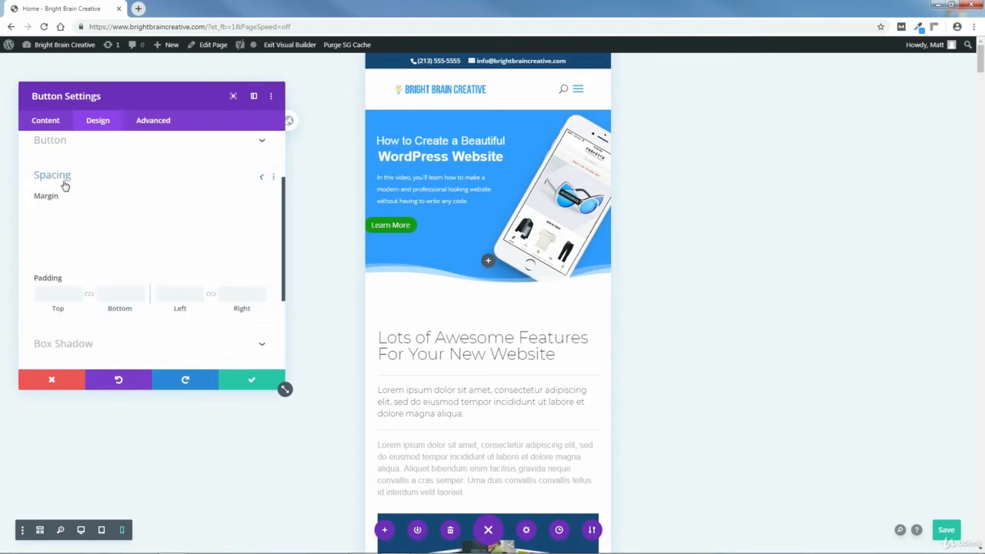
{"action": "left_click", "coordinate": [82, 166]}
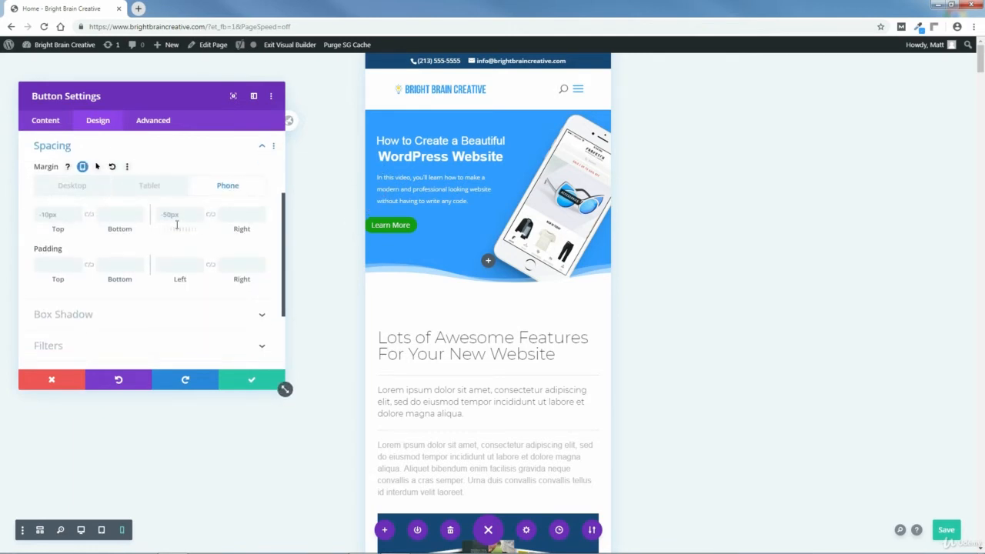
{"action": "left_click_drag", "start_coordinate": [174, 230], "coordinate": [192, 229]}
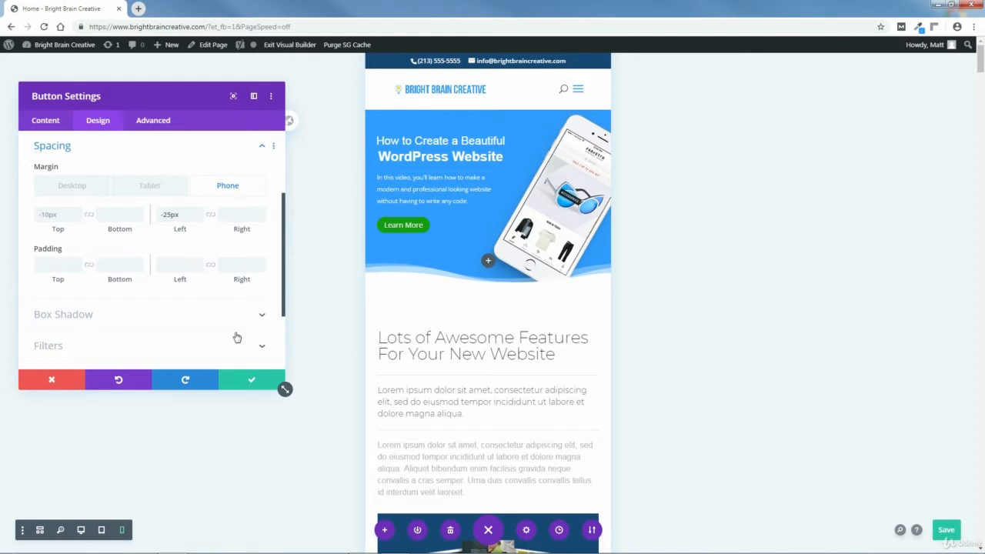
{"action": "left_click", "coordinate": [253, 383]}
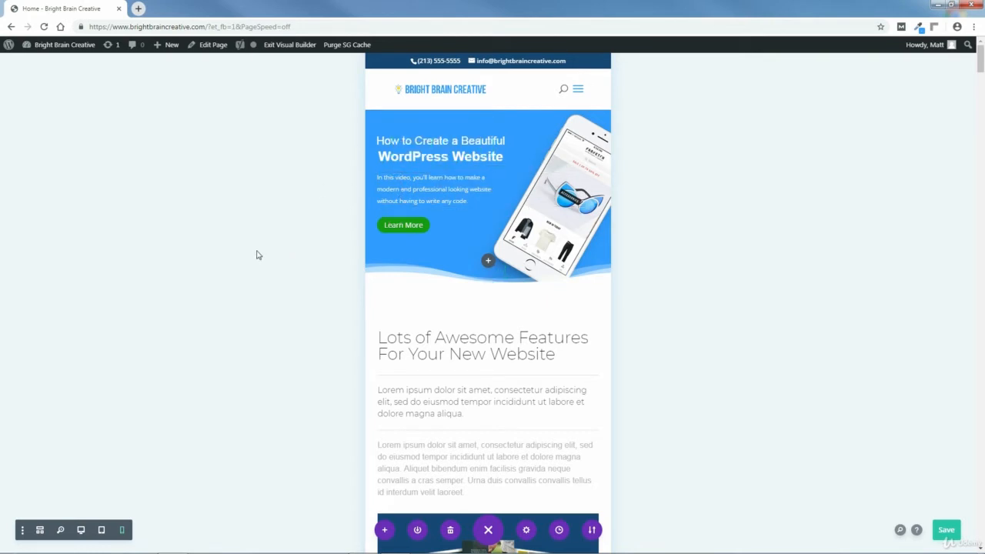
{"action": "left_click", "coordinate": [947, 531]}
Disable the parallax effect on the phone background image of the "Extras Included" section and save the section settings.
{"action": "scroll", "coordinate": [981, 73], "scroll_direction": "down", "scroll_amount": 2}
{"action": "scroll", "coordinate": [981, 73], "scroll_direction": "down", "scroll_amount": 2}
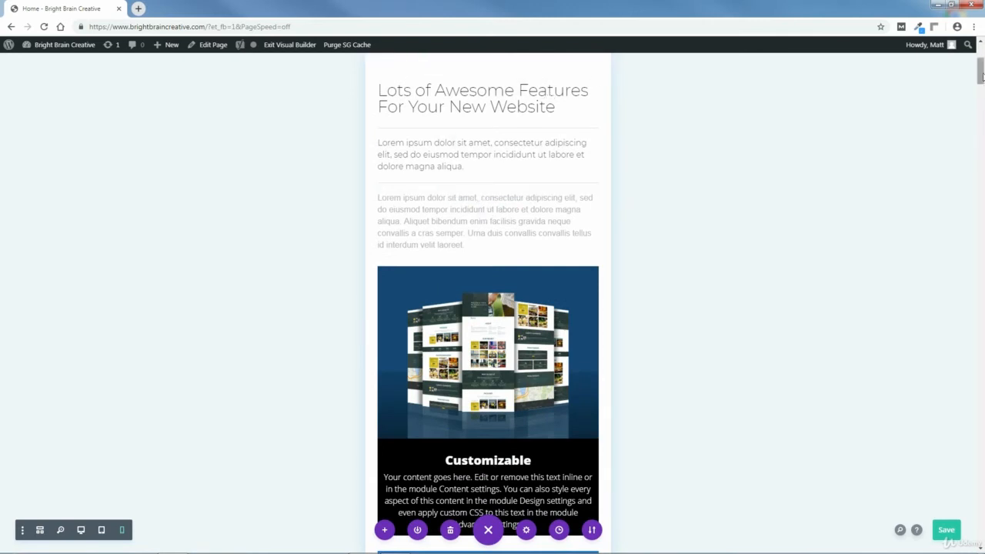
{"action": "scroll", "coordinate": [980, 86], "scroll_direction": "down", "scroll_amount": 2}
{"action": "left_click_drag", "start_coordinate": [980, 86], "coordinate": [981, 100]}
{"action": "left_click_drag", "start_coordinate": [981, 110], "coordinate": [983, 131]}
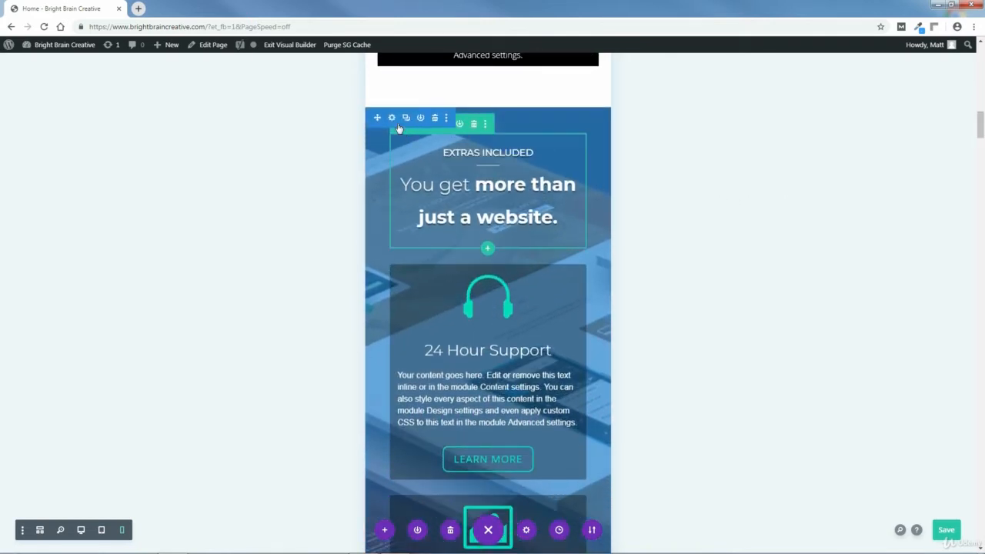
{"action": "left_click", "coordinate": [385, 114]}
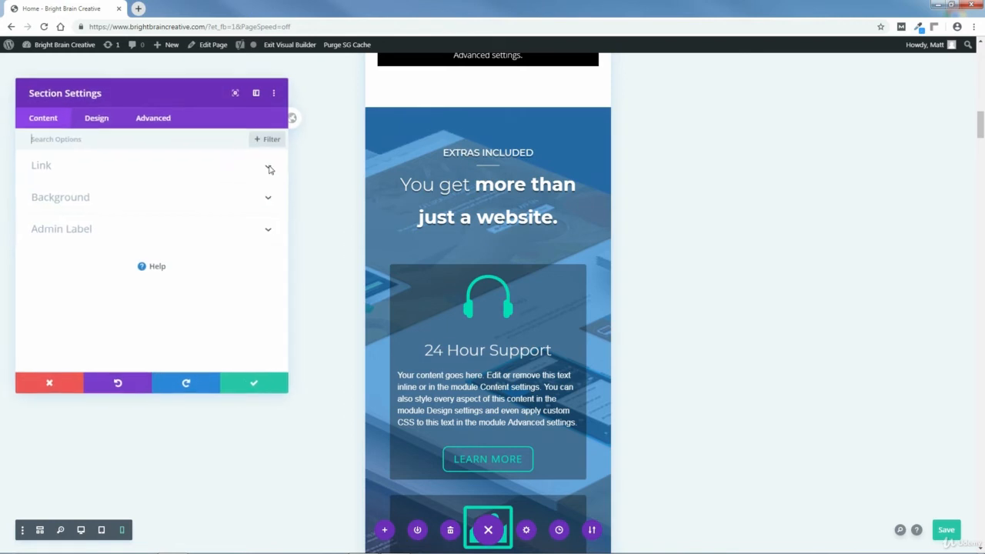
{"action": "left_click", "coordinate": [66, 199]}
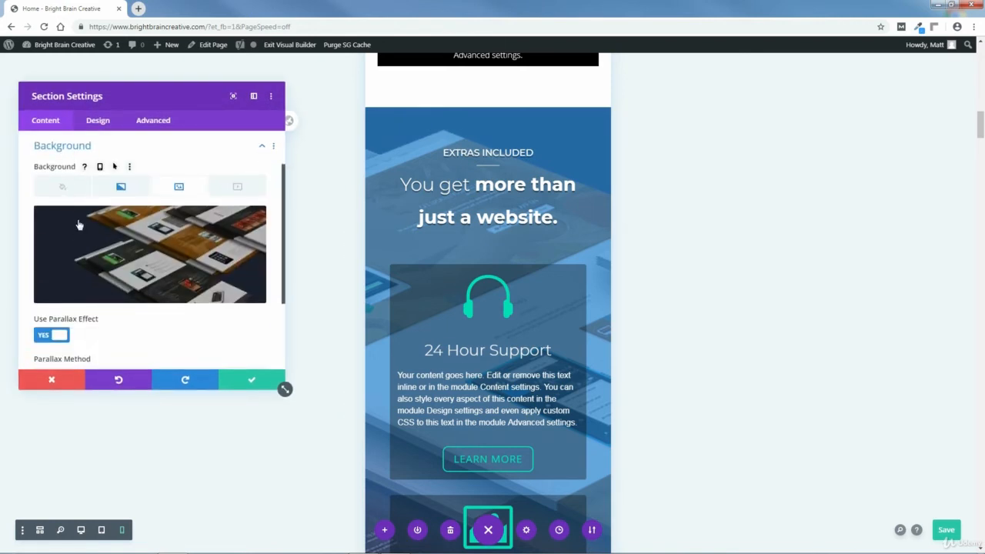
{"action": "left_click", "coordinate": [100, 167]}
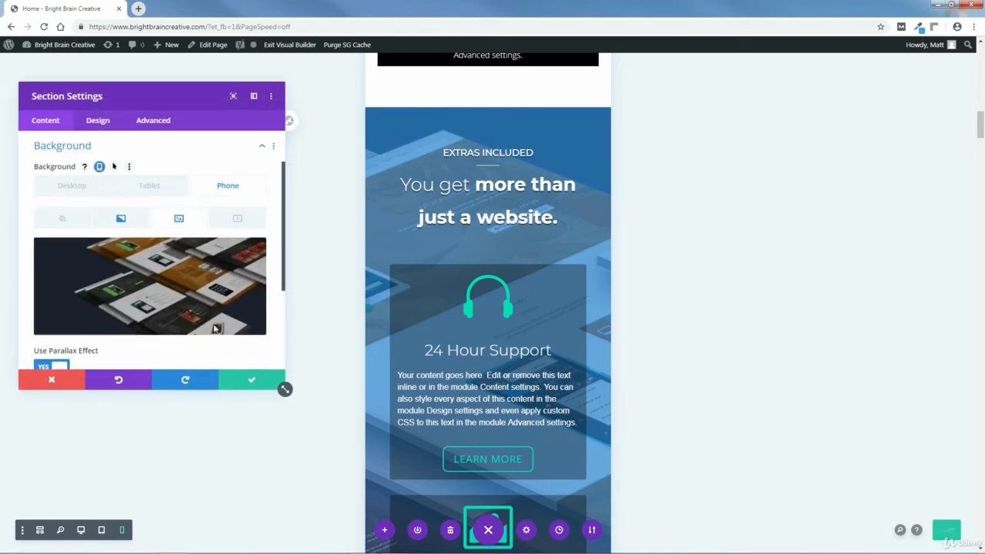
{"action": "scroll", "coordinate": [77, 323], "scroll_direction": "down", "scroll_amount": 1}
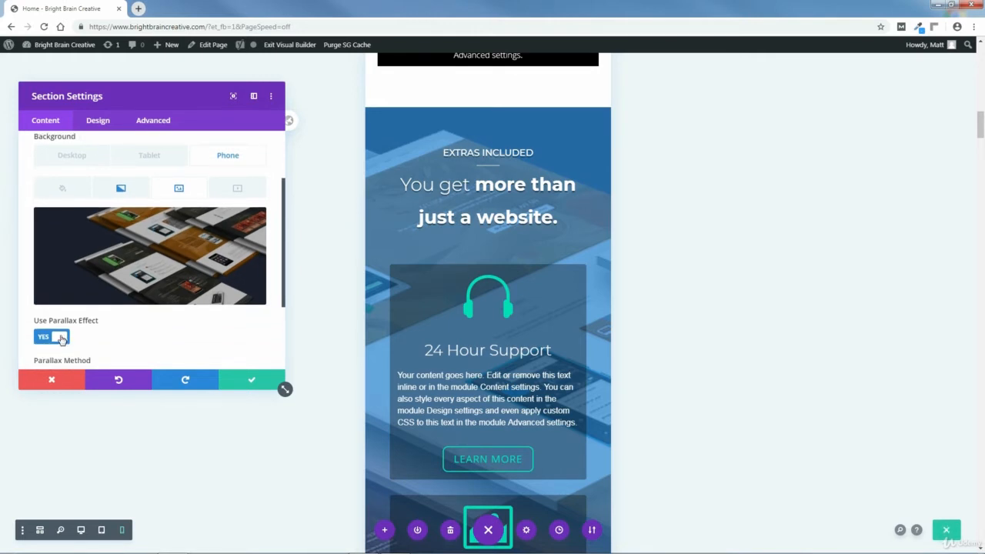
{"action": "left_click", "coordinate": [61, 337]}
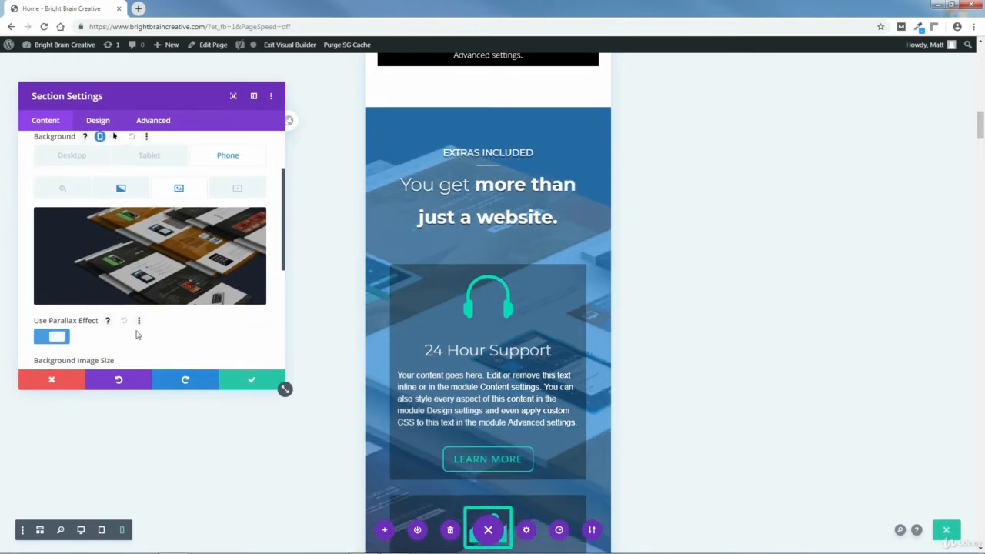
{"action": "left_click", "coordinate": [248, 379]}
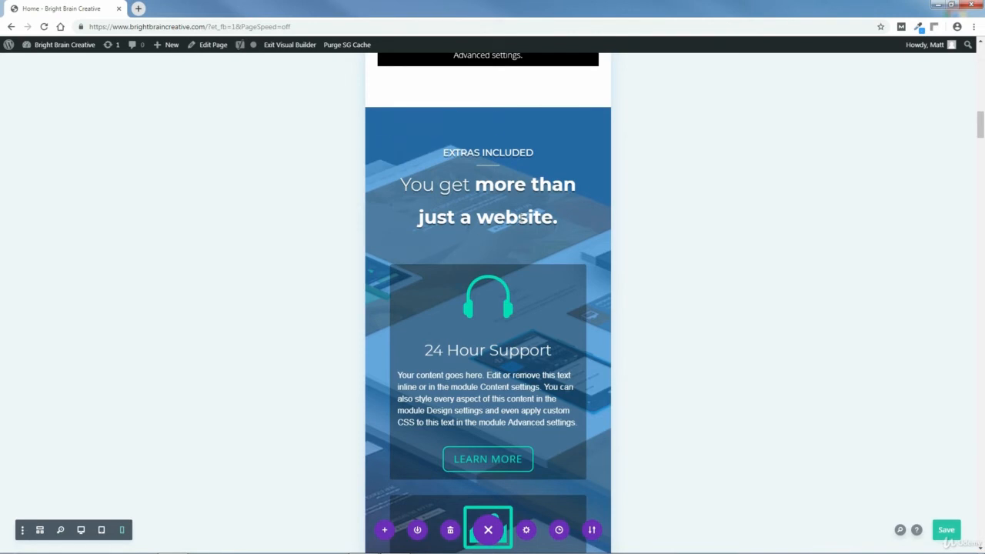
Set the phone text size of the "You get more than just a website." text module to 32px and save its settings.
{"action": "mouse_move", "coordinate": [490, 217]}
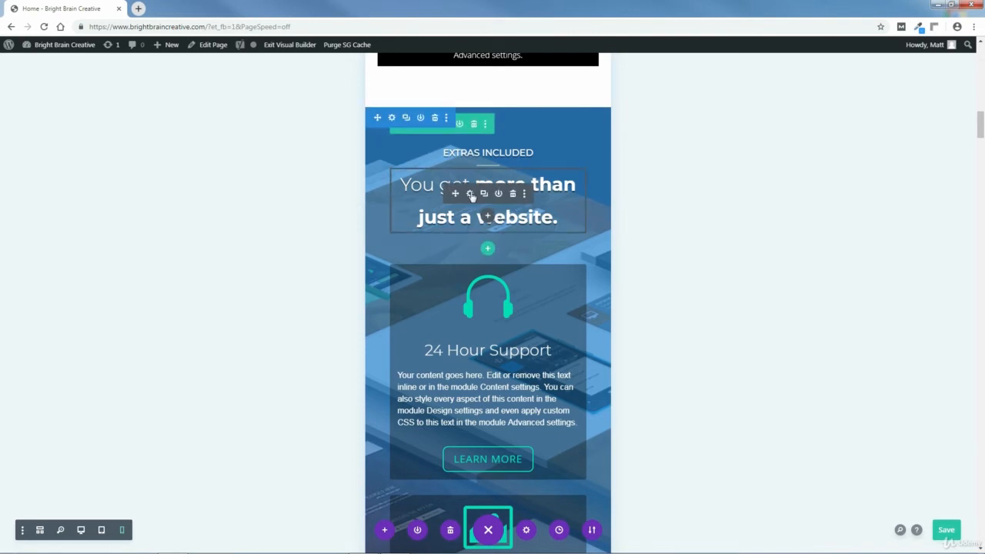
{"action": "left_click", "coordinate": [470, 193]}
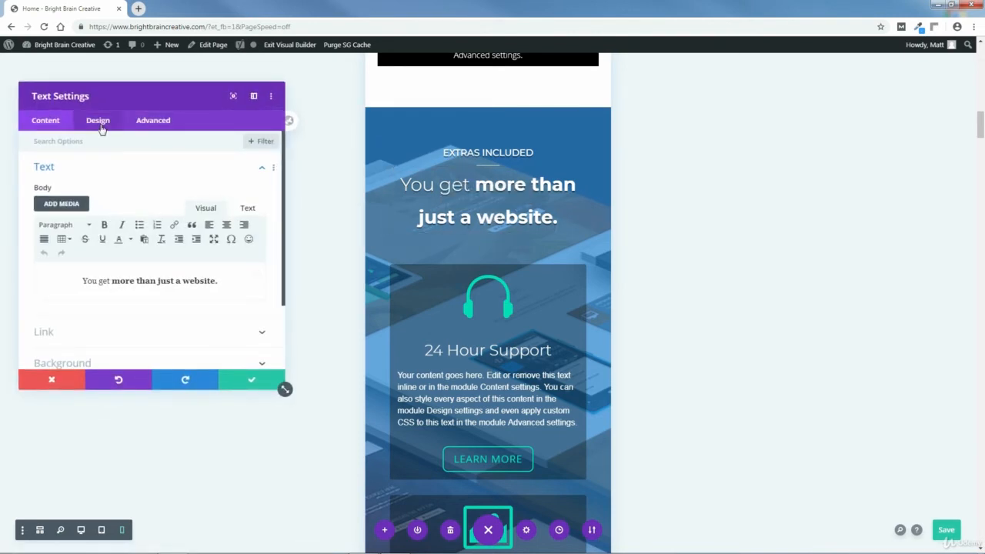
{"action": "left_click", "coordinate": [98, 121]}
{"action": "left_click", "coordinate": [49, 169]}
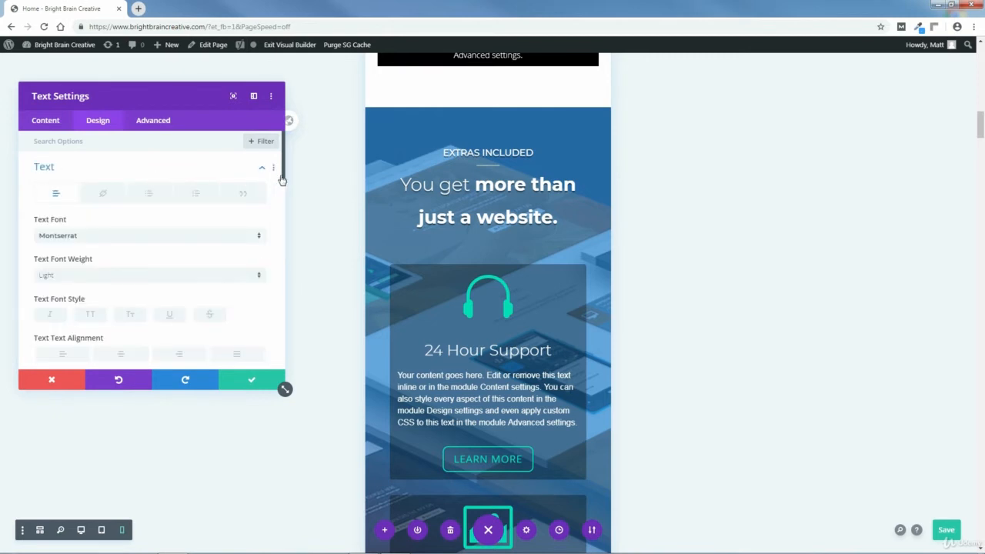
{"action": "left_click_drag", "start_coordinate": [283, 178], "coordinate": [288, 227]}
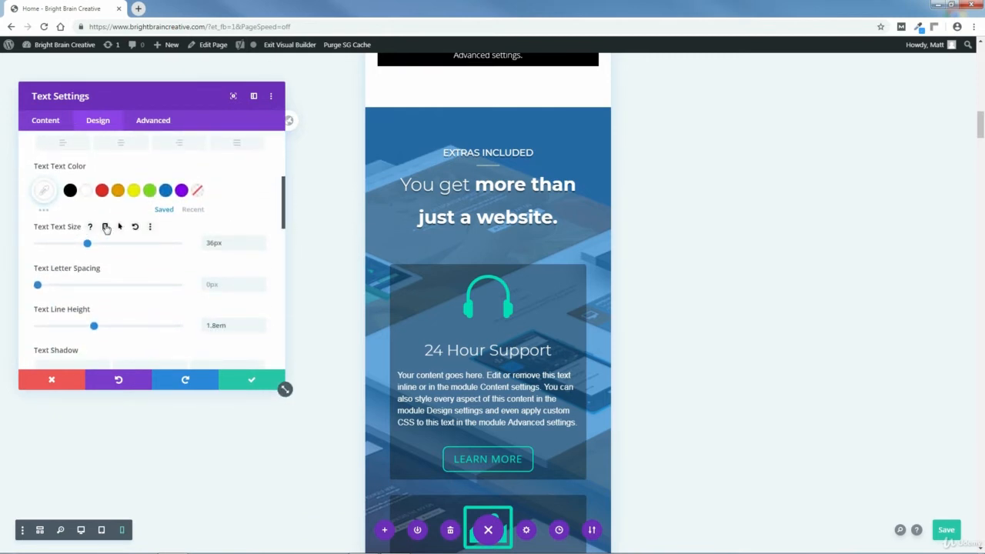
{"action": "left_click", "coordinate": [106, 228]}
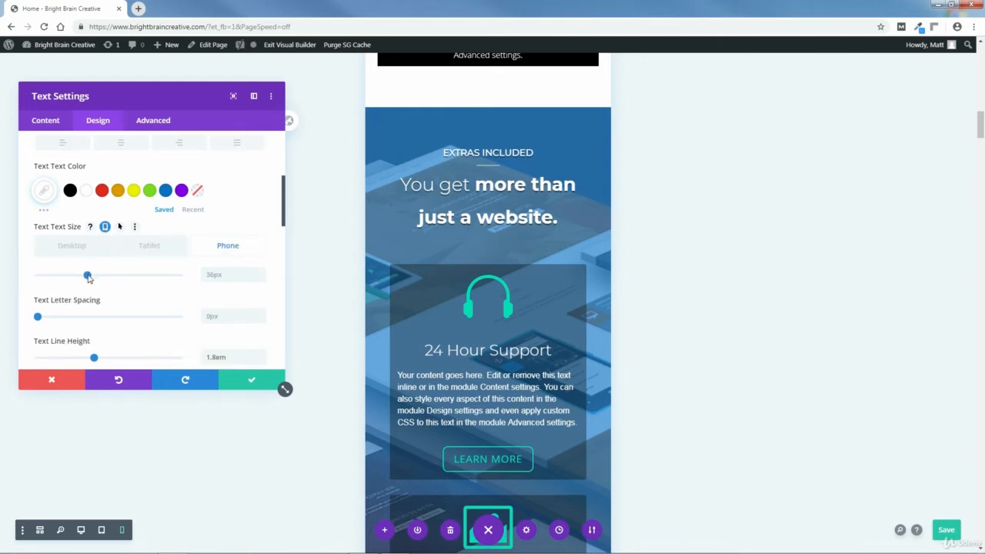
{"action": "left_click_drag", "start_coordinate": [89, 278], "coordinate": [84, 281]}
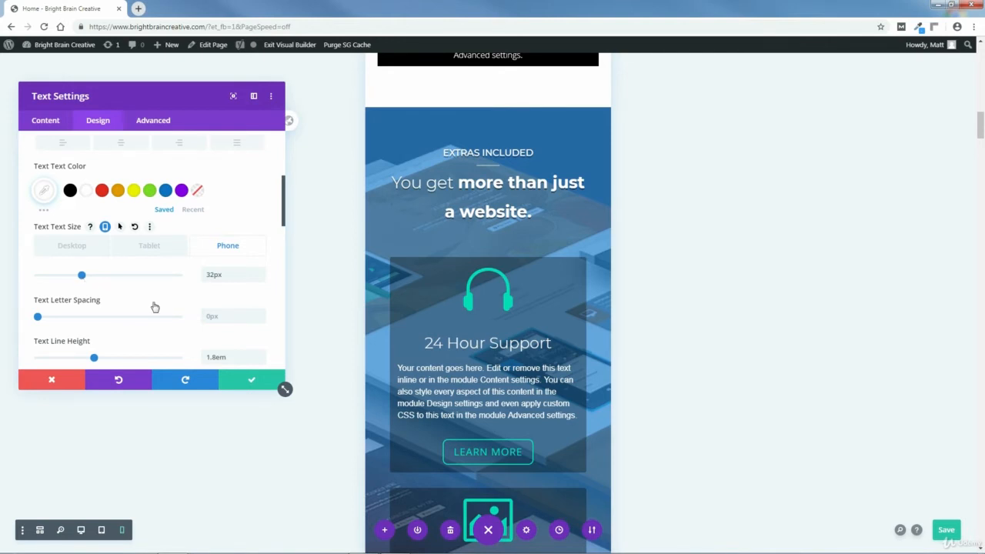
{"action": "left_click", "coordinate": [252, 382]}
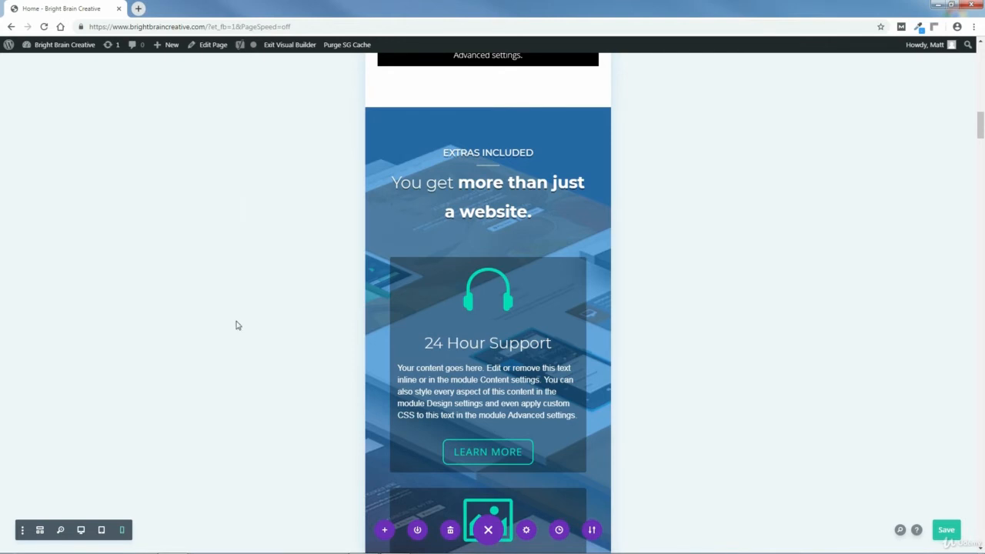
Set the phone Heading 2 text size of the "OPTIMIZED FOR SPEED" text module to 30px and save its settings.
{"action": "left_click_drag", "start_coordinate": [981, 127], "coordinate": [981, 173]}
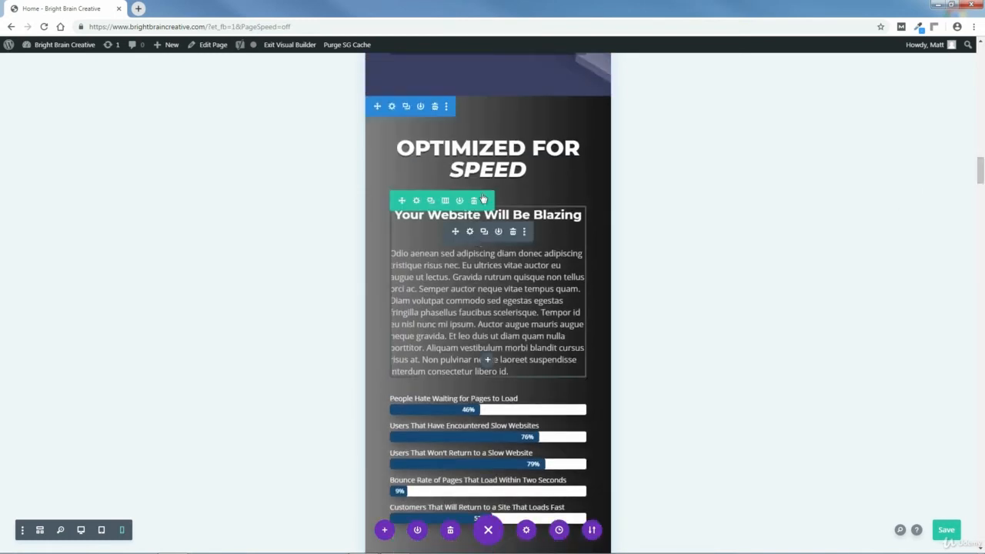
{"action": "mouse_move", "coordinate": [471, 161]}
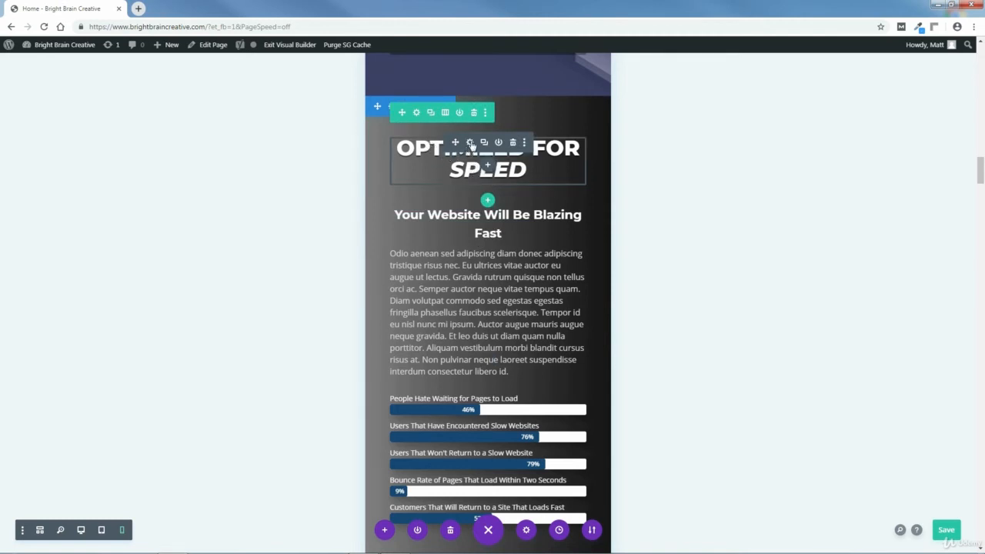
{"action": "left_click", "coordinate": [470, 143]}
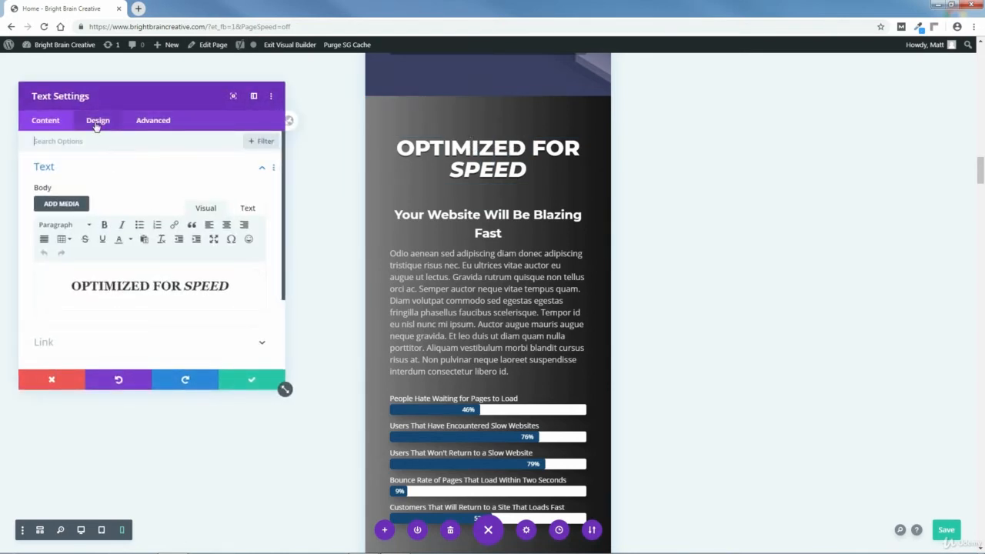
{"action": "left_click", "coordinate": [97, 127]}
{"action": "left_click", "coordinate": [62, 198]}
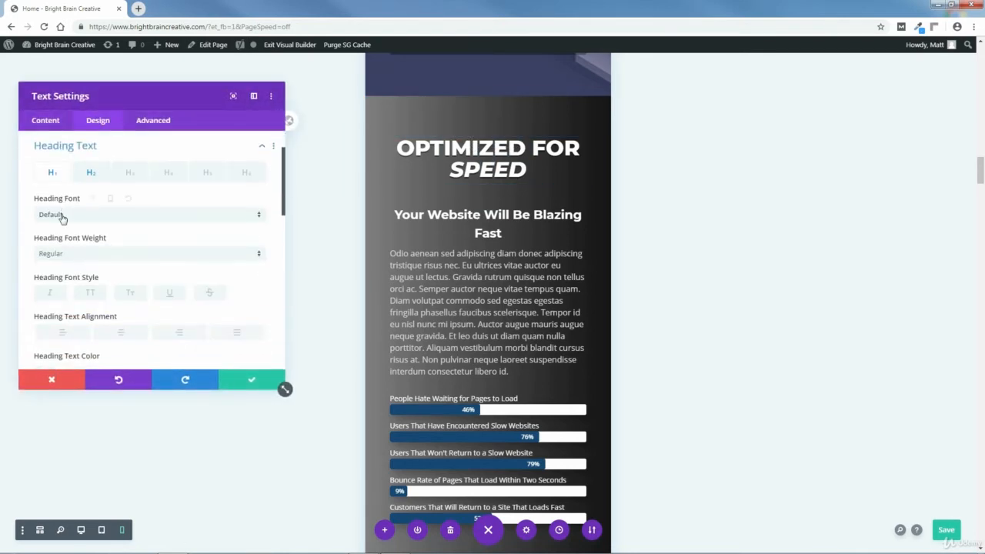
{"action": "left_click", "coordinate": [91, 172]}
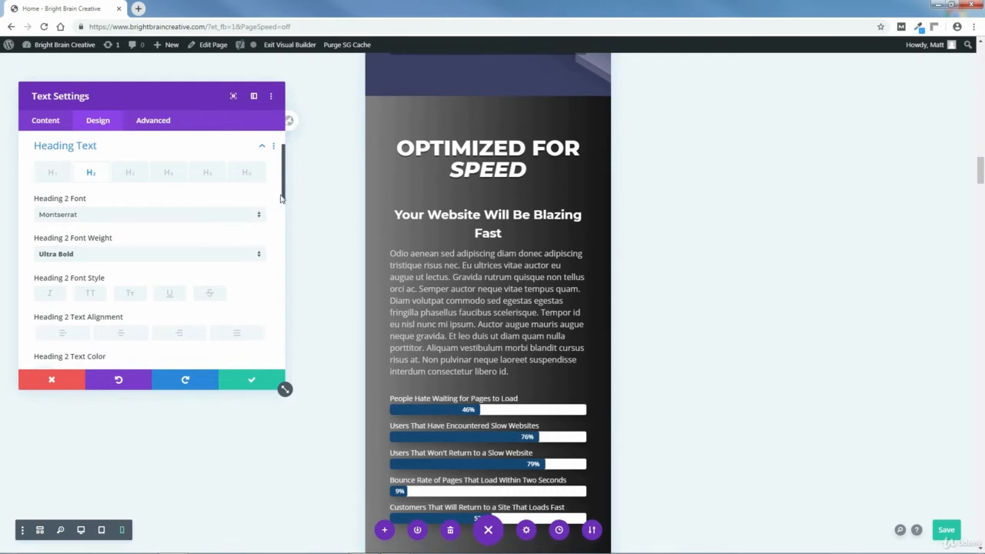
{"action": "left_click_drag", "start_coordinate": [281, 199], "coordinate": [266, 243]}
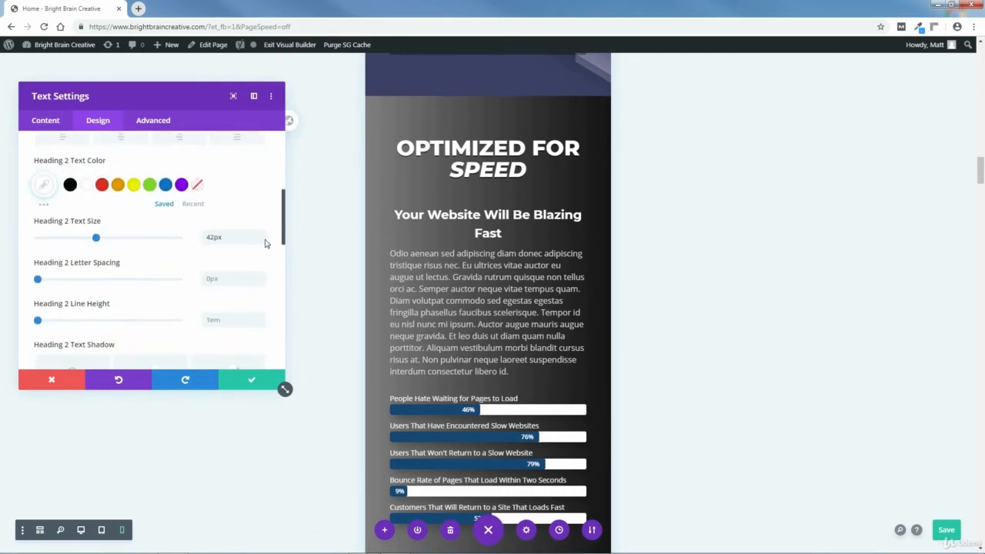
{"action": "left_click", "coordinate": [124, 221]}
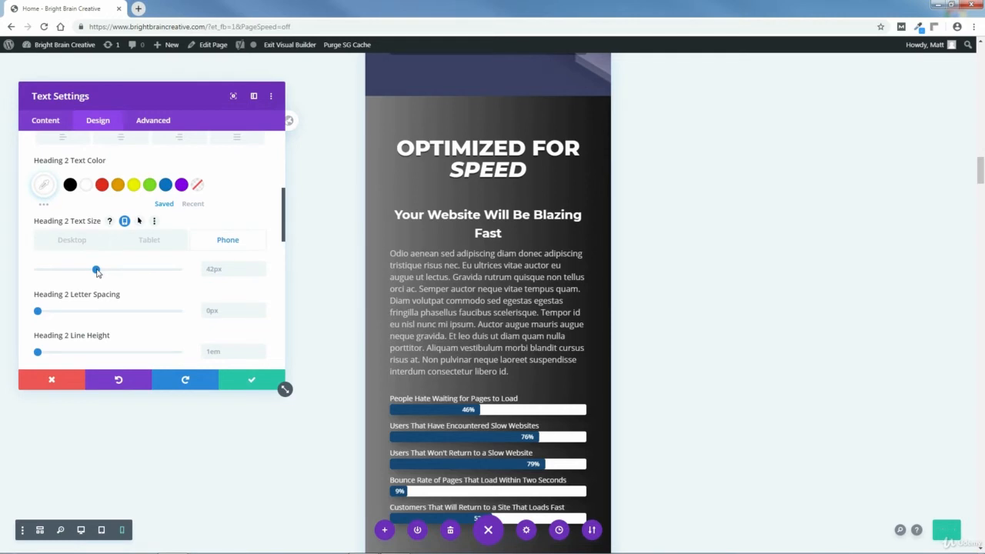
{"action": "left_click_drag", "start_coordinate": [97, 274], "coordinate": [80, 279]}
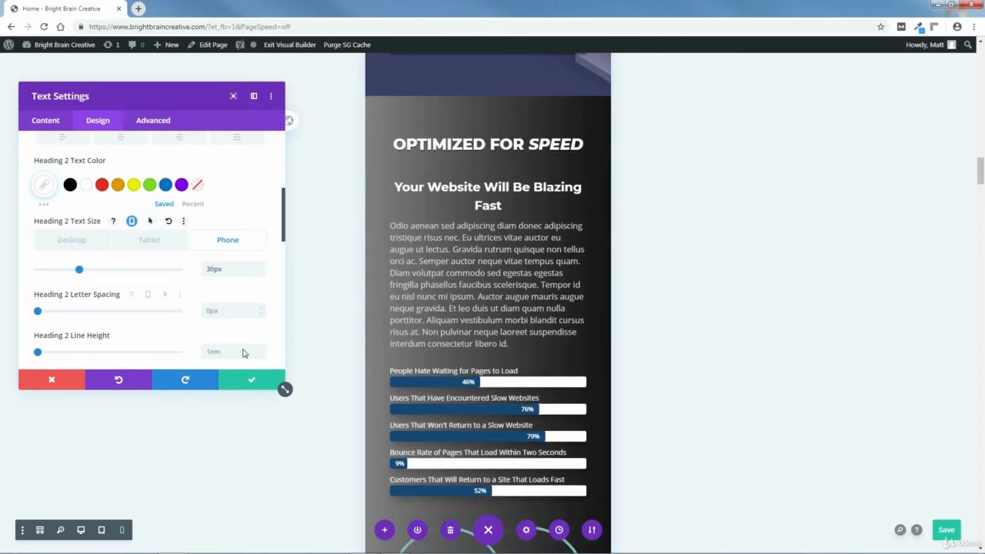
{"action": "left_click", "coordinate": [256, 384]}
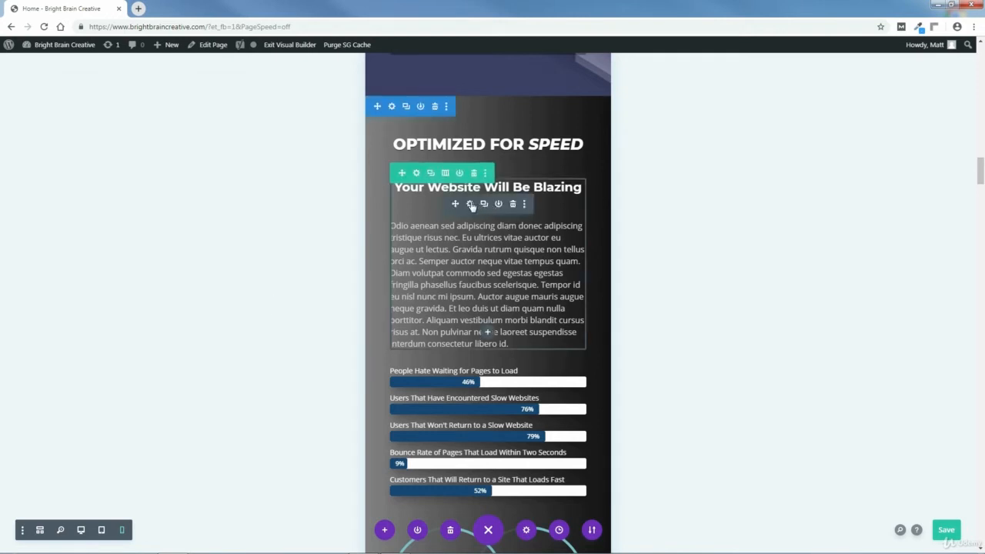
Set the phone title text size of the "Your Website Will Be Blazing Fast" blurb to 18px.
{"action": "left_click", "coordinate": [470, 204]}
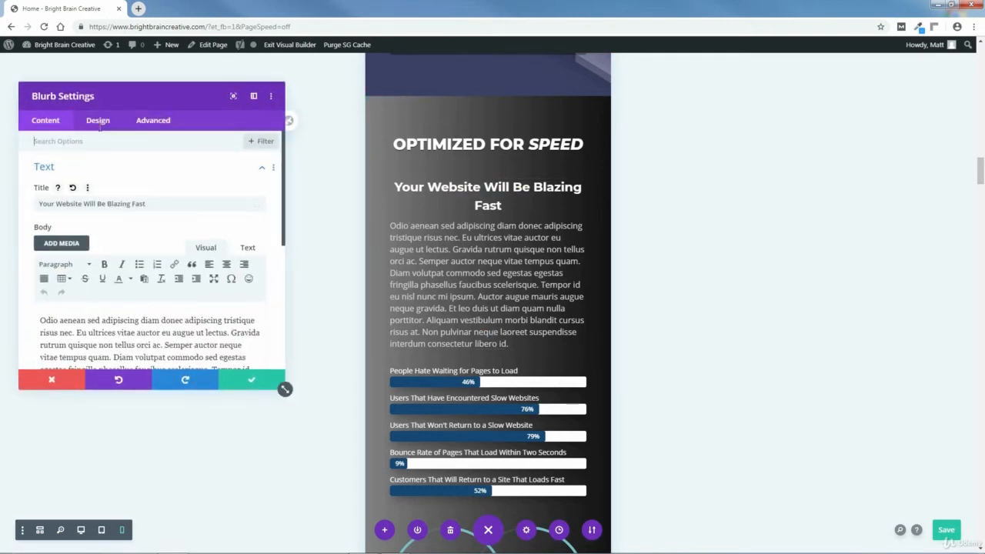
{"action": "left_click", "coordinate": [99, 128]}
{"action": "left_click", "coordinate": [80, 235]}
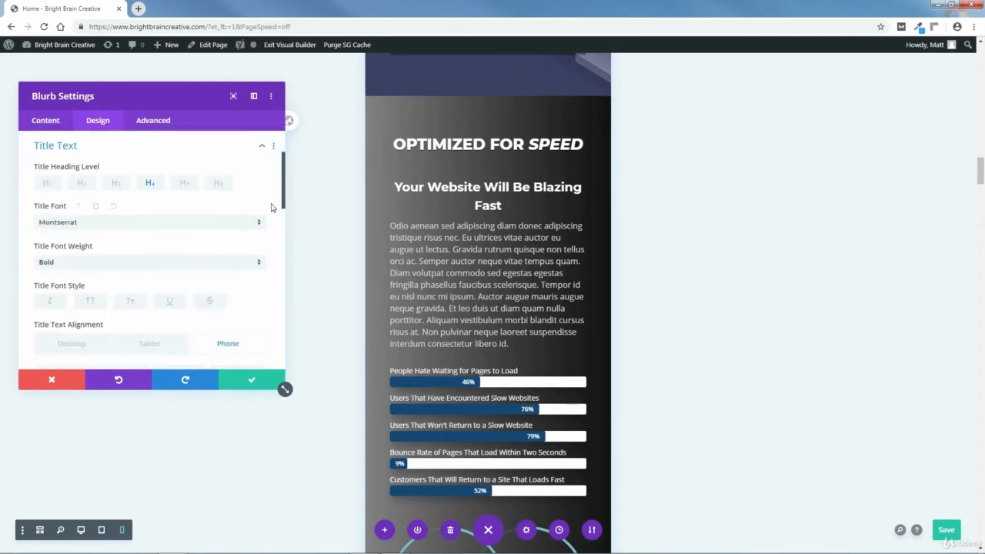
{"action": "left_click_drag", "start_coordinate": [283, 202], "coordinate": [283, 265]}
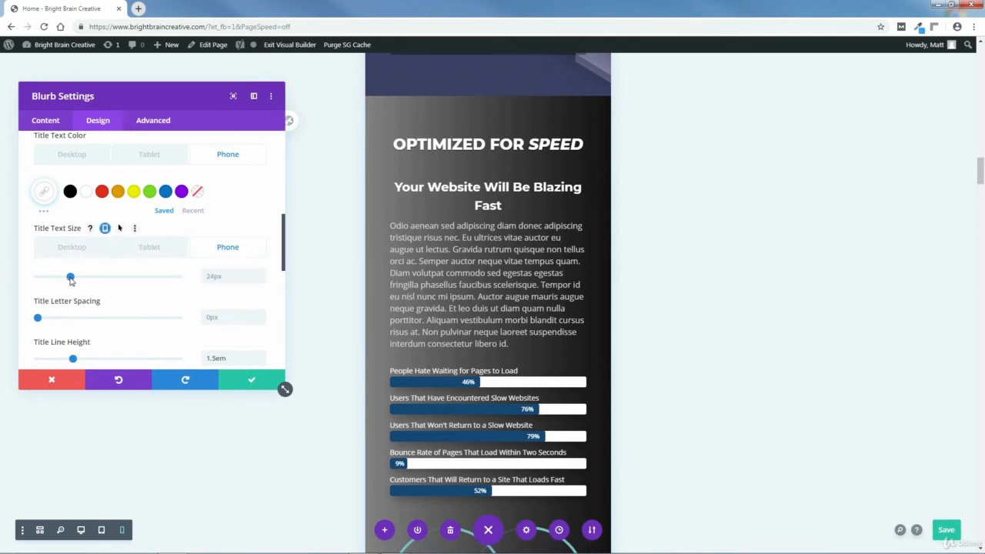
{"action": "left_click_drag", "start_coordinate": [71, 281], "coordinate": [64, 283]}
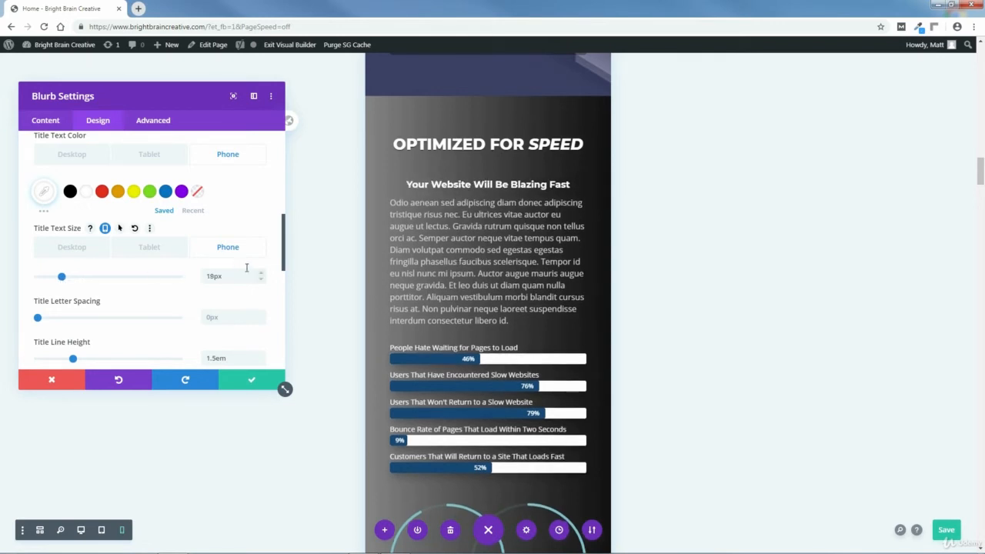
Set the blurb's phone body text size to 14px and save the blurb settings.
{"action": "scroll", "coordinate": [281, 260], "scroll_direction": "up", "scroll_amount": 5}
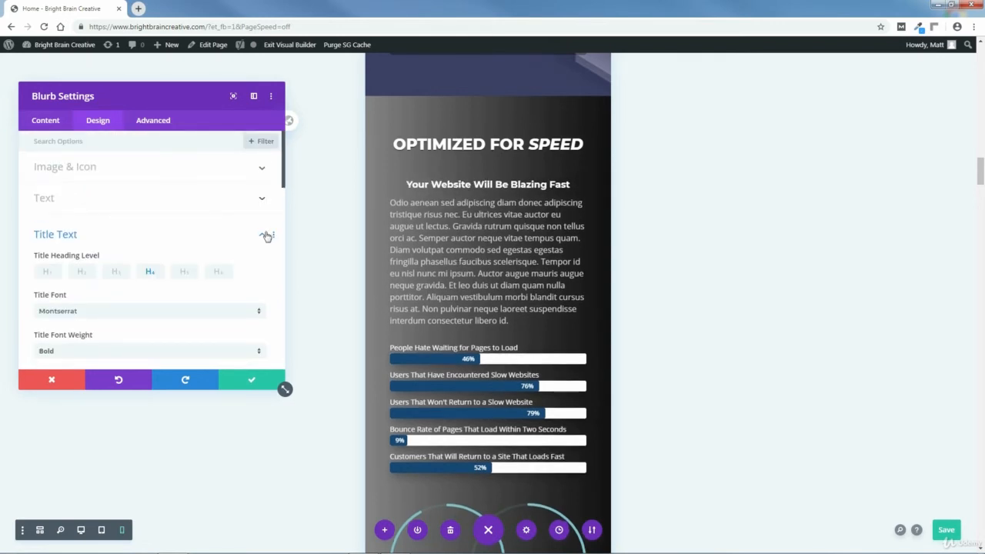
{"action": "left_click", "coordinate": [248, 233]}
{"action": "left_click", "coordinate": [81, 261]}
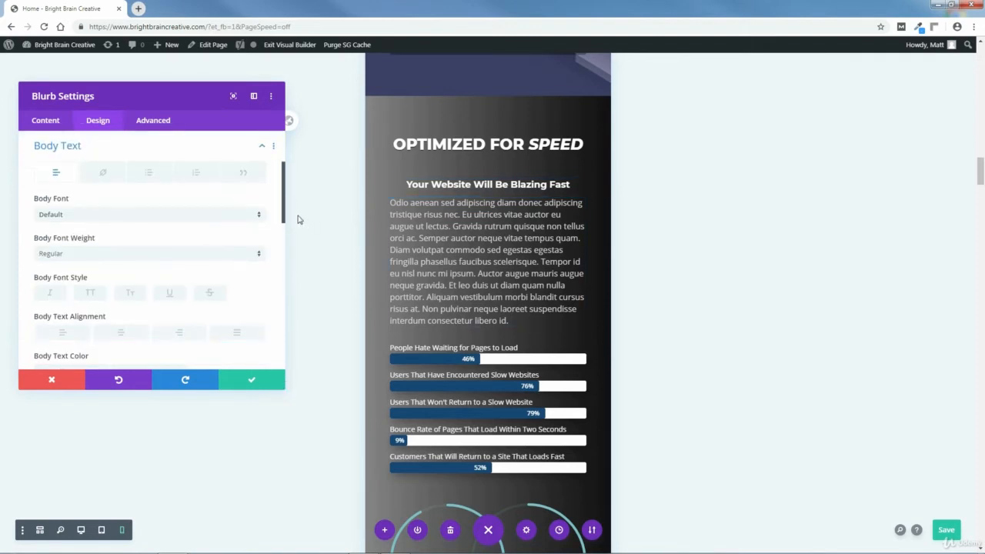
{"action": "left_click_drag", "start_coordinate": [283, 213], "coordinate": [287, 267]}
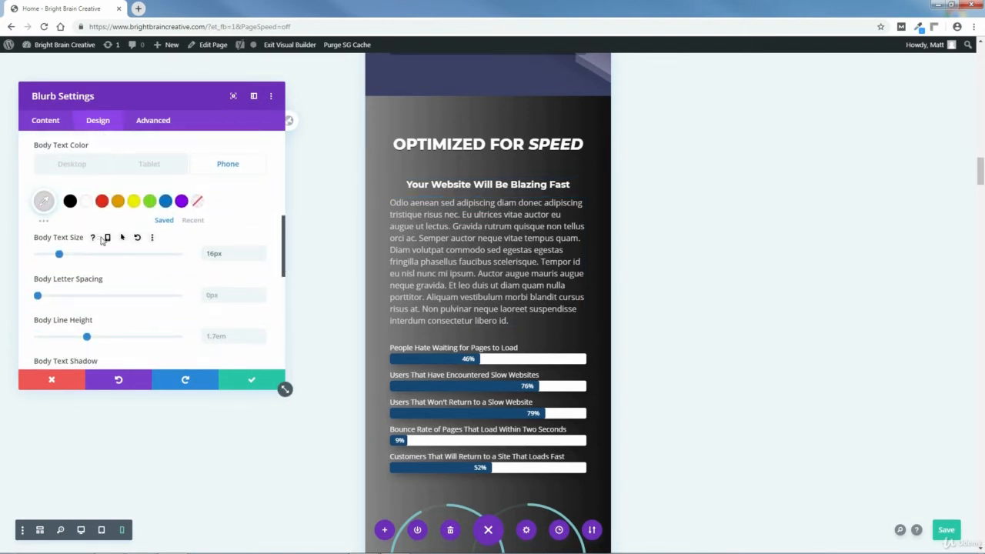
{"action": "left_click", "coordinate": [107, 239]}
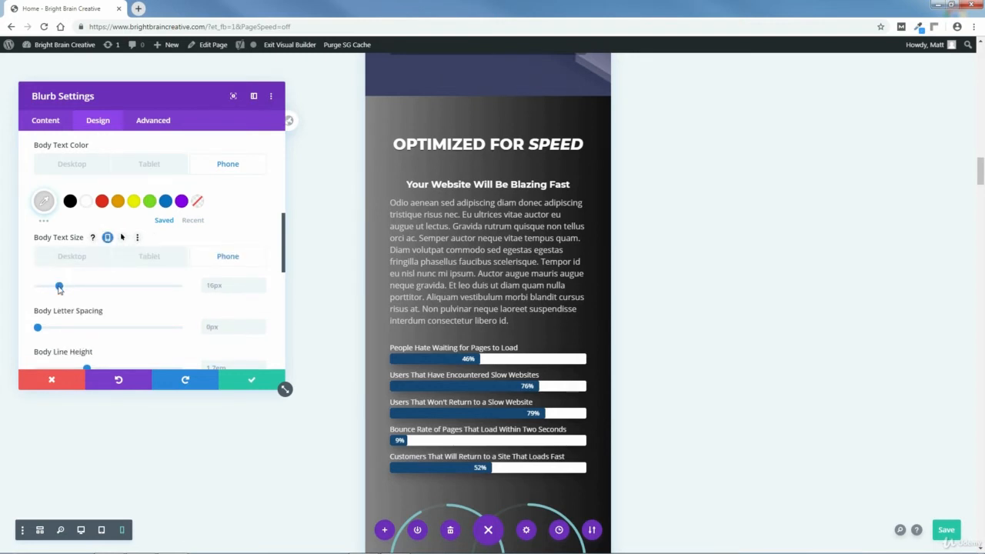
{"action": "left_click_drag", "start_coordinate": [60, 287], "coordinate": [56, 287]}
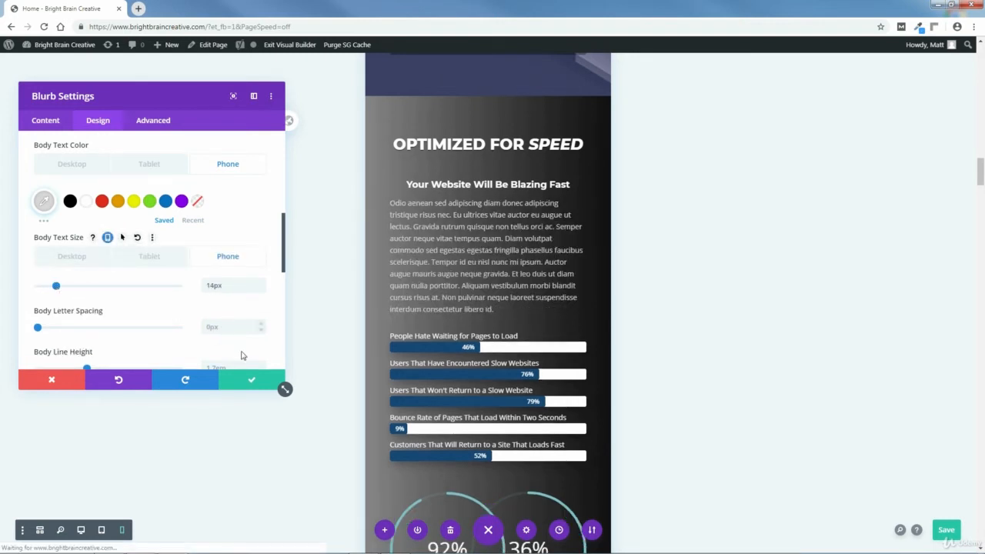
{"action": "left_click", "coordinate": [252, 381]}
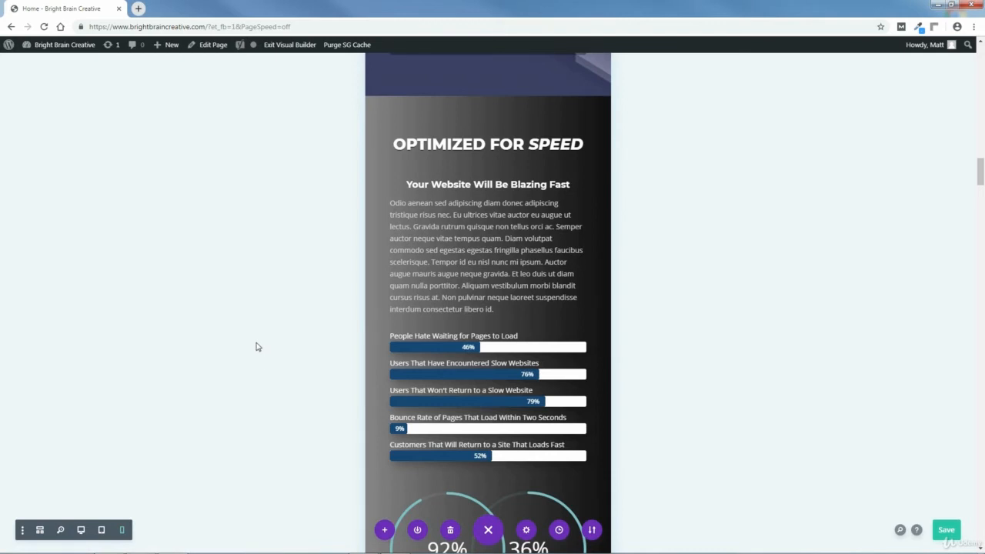
Set the phone title text size of the bar counters below the blurb to 12px and save their settings.
{"action": "scroll", "coordinate": [459, 242], "scroll_direction": "down", "scroll_amount": 2}
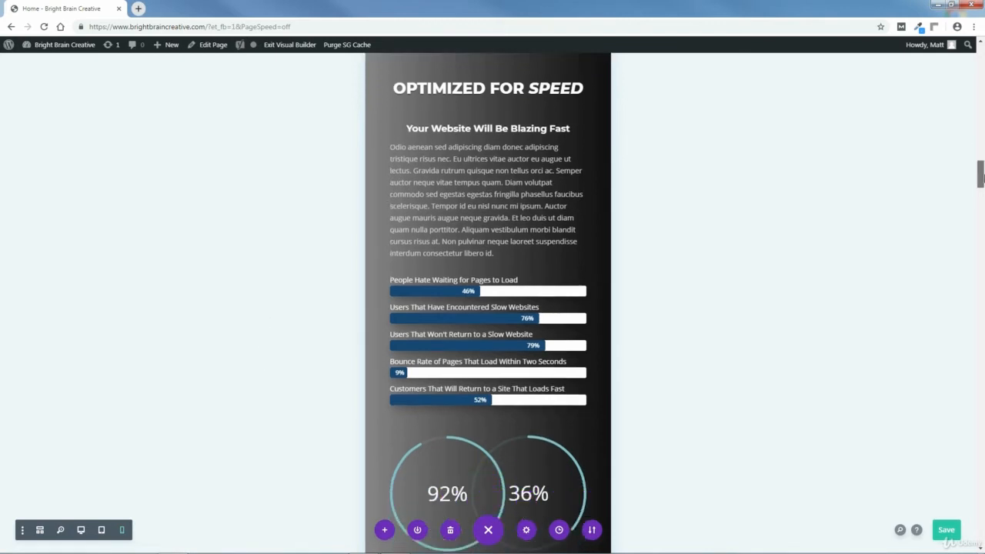
{"action": "mouse_move", "coordinate": [466, 232]}
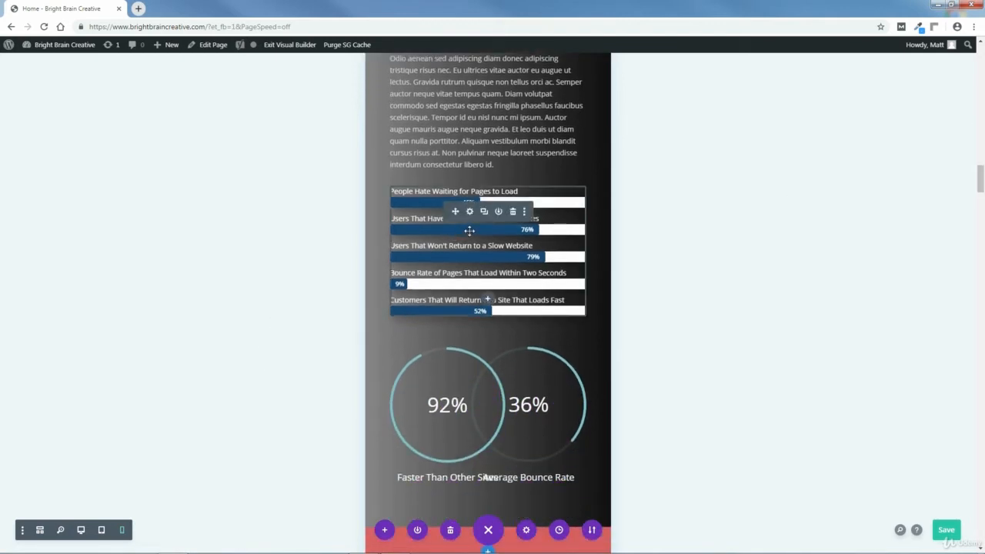
{"action": "left_click", "coordinate": [470, 212]}
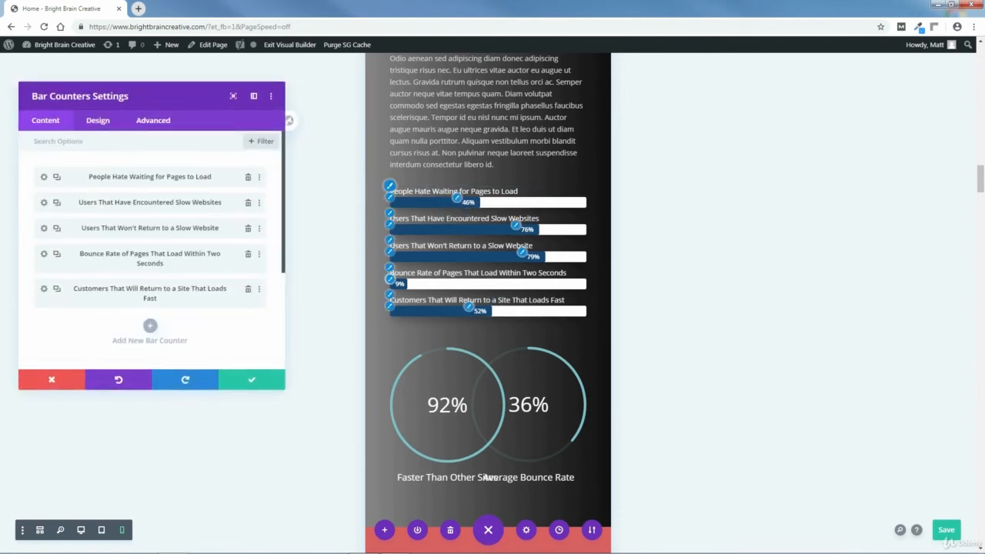
{"action": "left_click", "coordinate": [96, 122]}
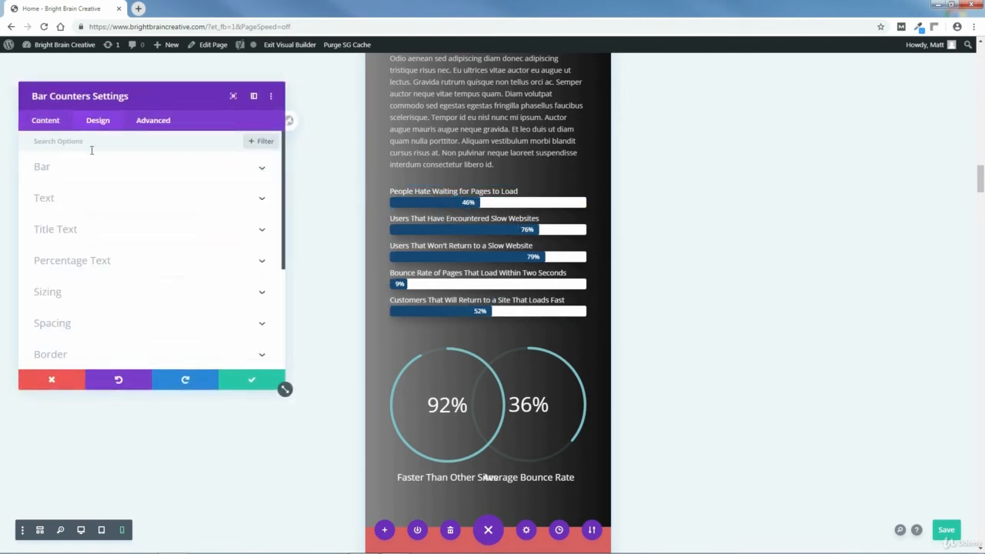
{"action": "left_click", "coordinate": [57, 229]}
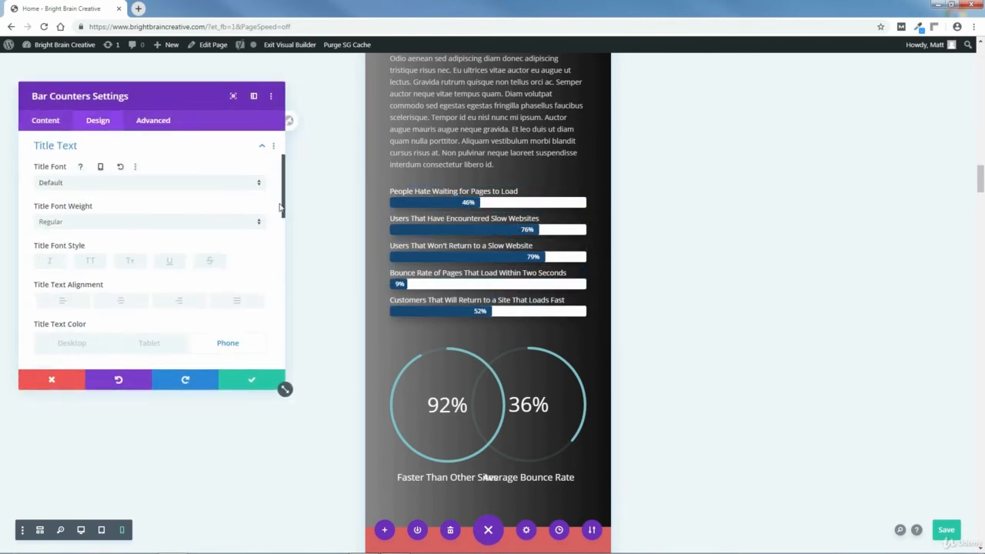
{"action": "left_click_drag", "start_coordinate": [285, 210], "coordinate": [217, 263]}
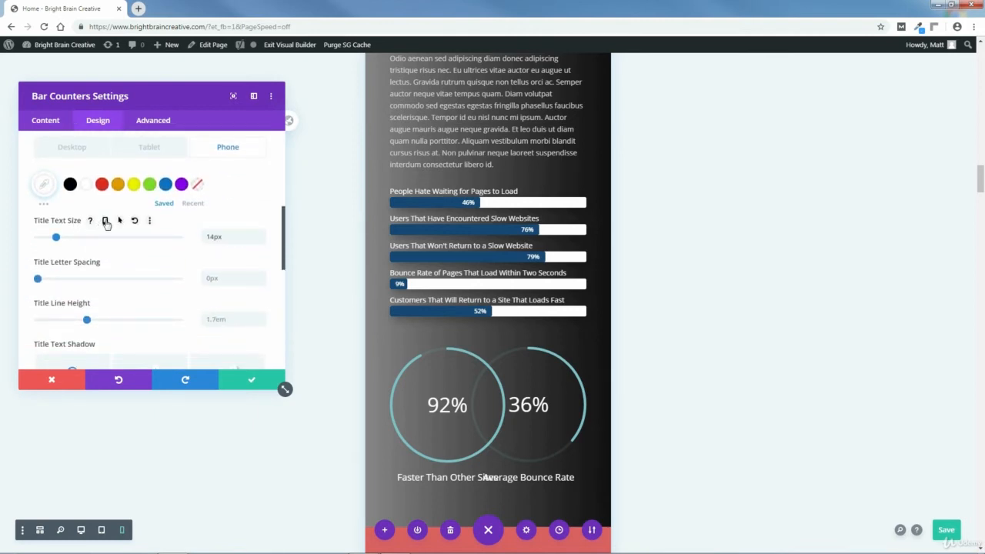
{"action": "left_click", "coordinate": [105, 220]}
{"action": "left_click_drag", "start_coordinate": [56, 271], "coordinate": [54, 275]}
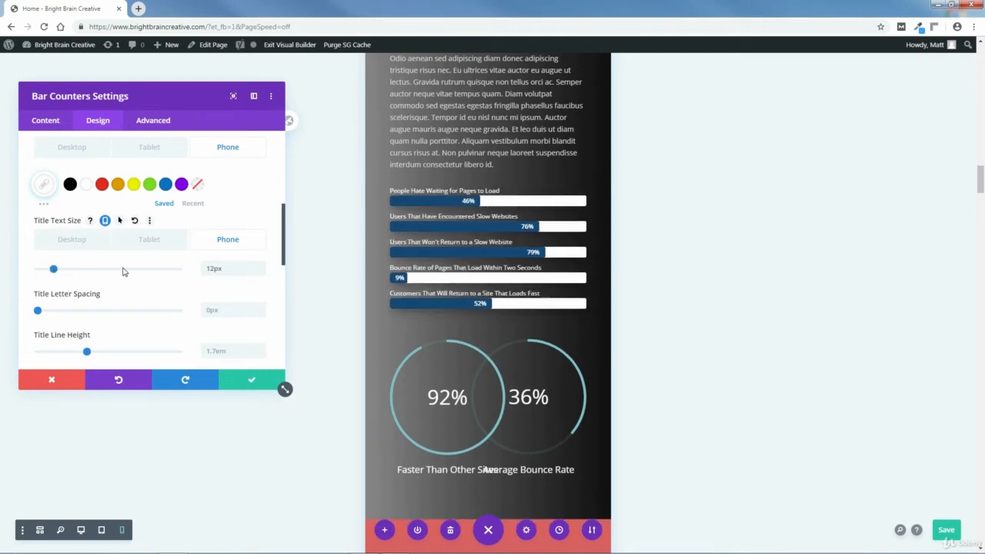
{"action": "left_click", "coordinate": [251, 379]}
Set the phone left margin of the "Faster Than Other Sites" circle counter to 80px and save its settings.
{"action": "left_click_drag", "start_coordinate": [981, 185], "coordinate": [982, 194]}
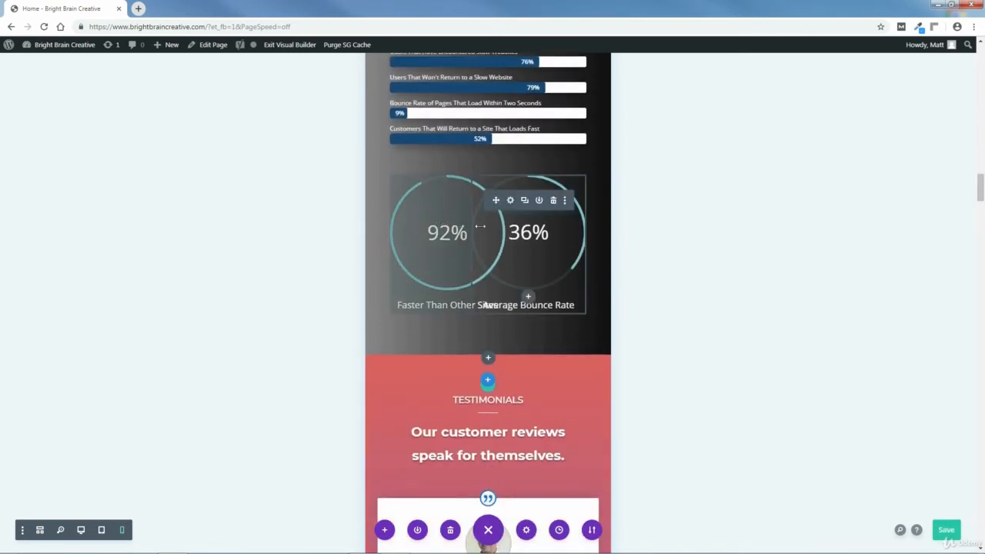
{"action": "left_click", "coordinate": [429, 203]}
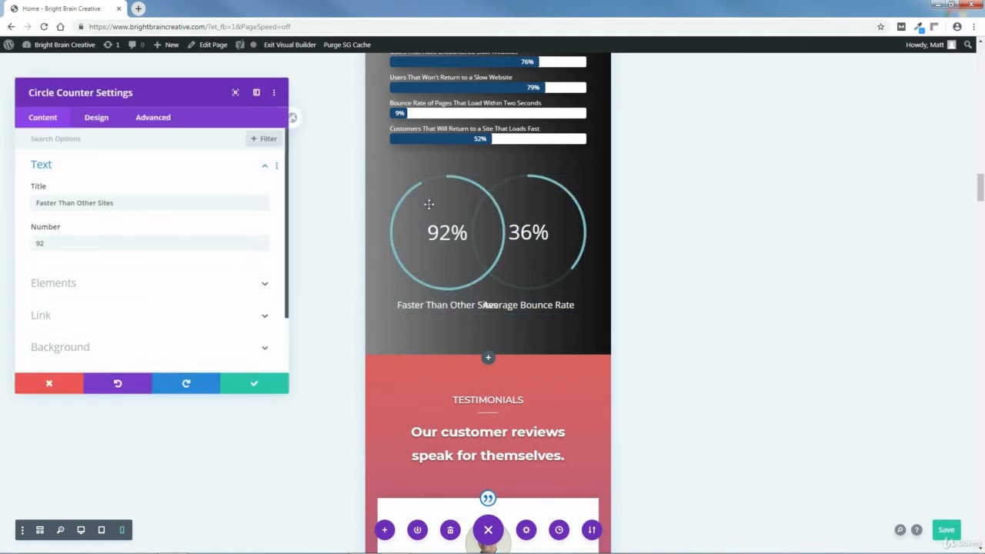
{"action": "left_click", "coordinate": [97, 121]}
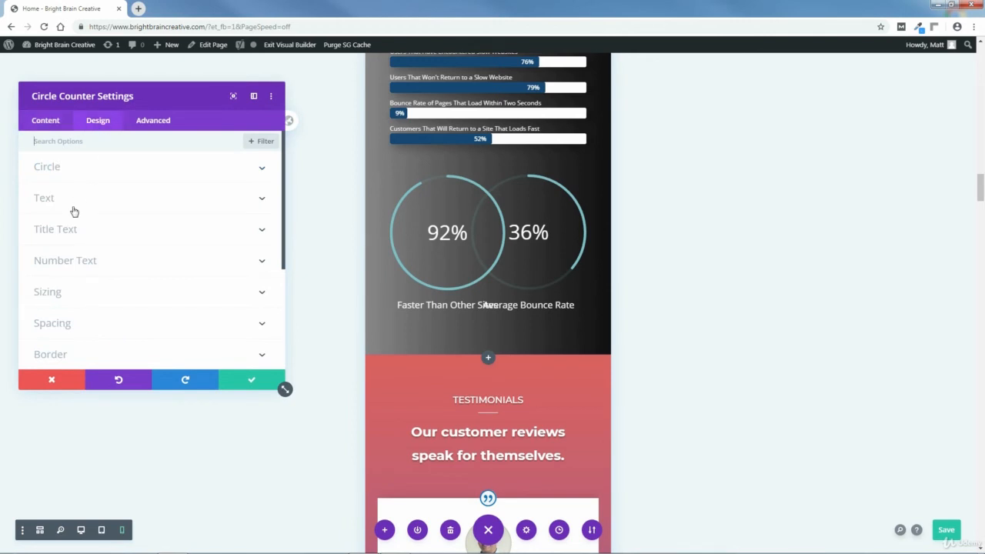
{"action": "left_click", "coordinate": [50, 324]}
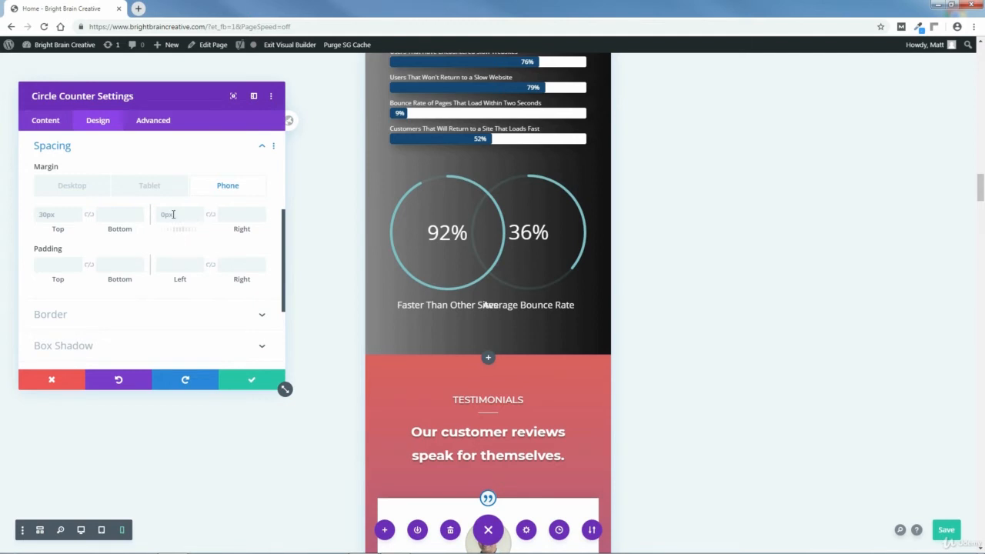
{"action": "left_click", "coordinate": [173, 214]}
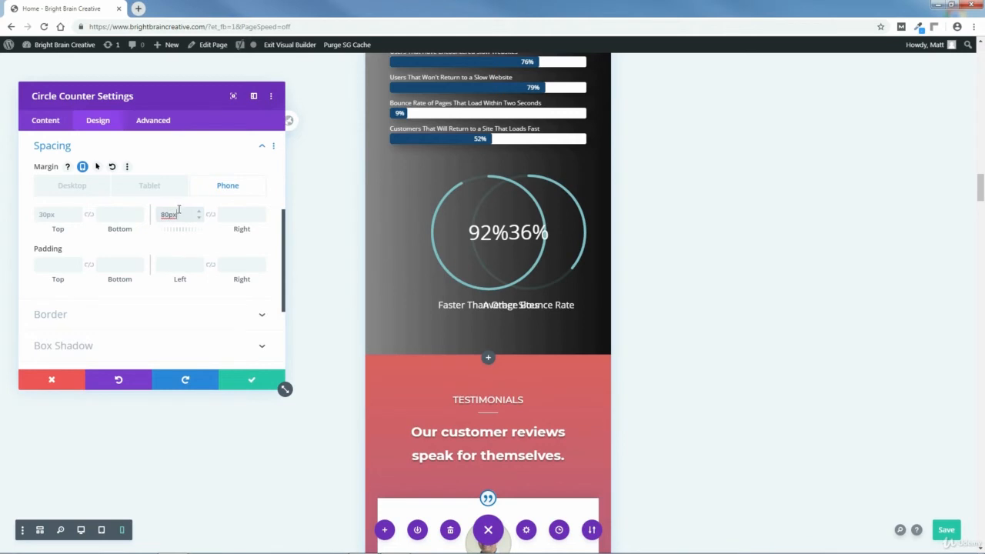
{"action": "left_click", "coordinate": [252, 380]}
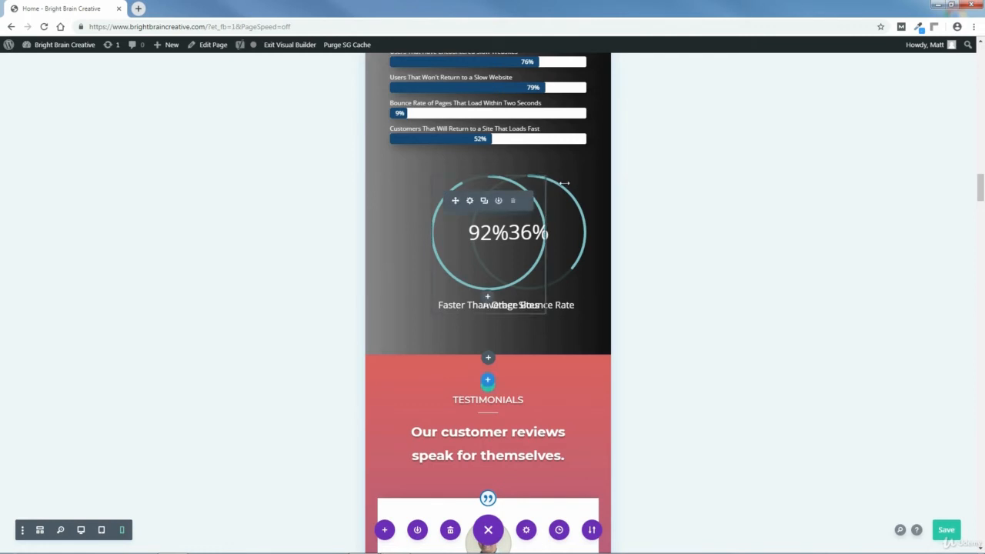
Set the "Average Bounce Rate" circle counter's phone margins to 79px right and 0px top, then save its settings.
{"action": "mouse_move", "coordinate": [570, 203]}
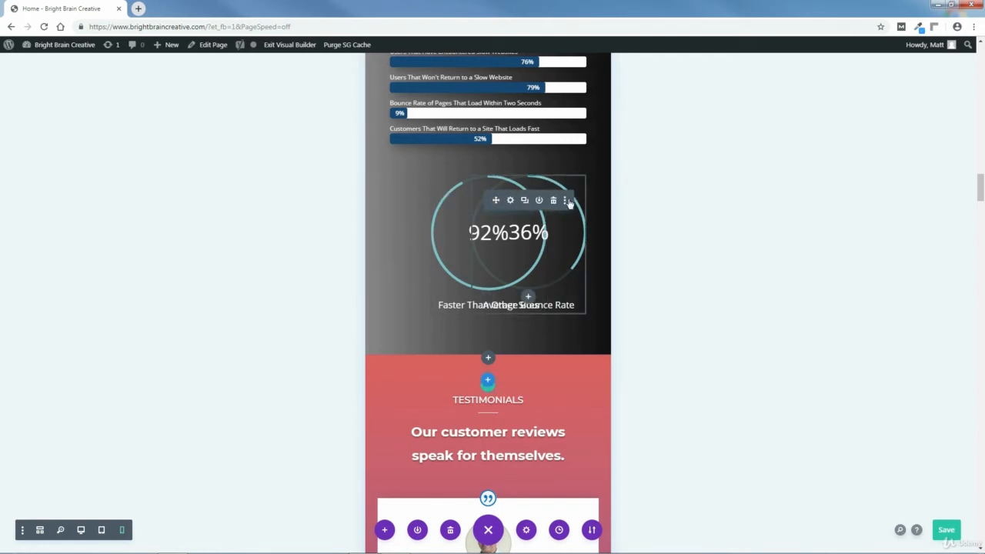
{"action": "left_click", "coordinate": [511, 200]}
{"action": "left_click", "coordinate": [100, 125]}
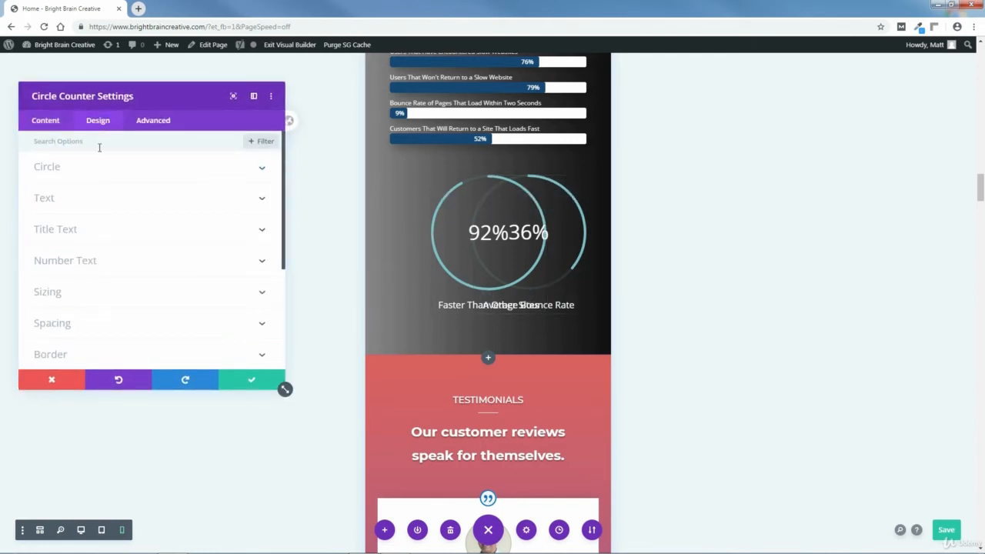
{"action": "left_click", "coordinate": [54, 324]}
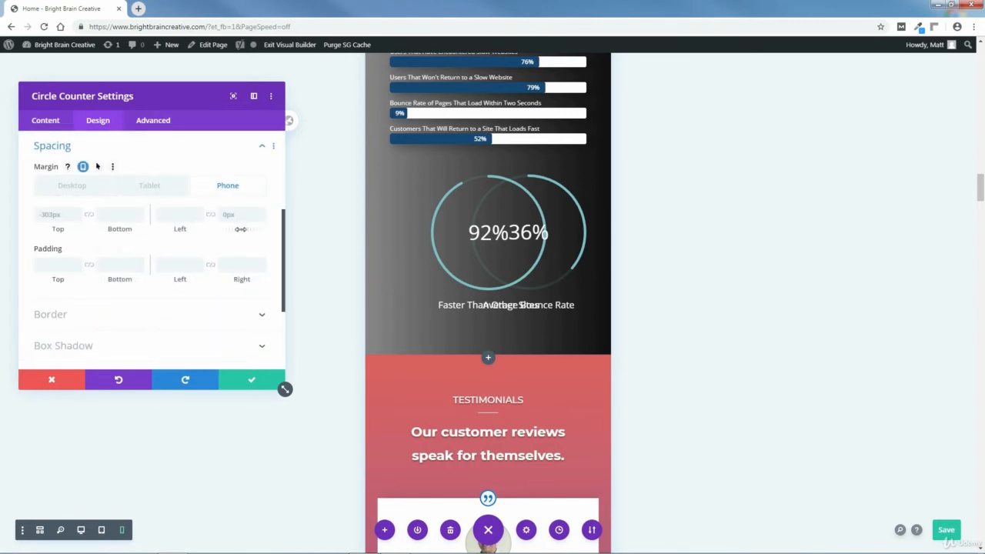
{"action": "left_click_drag", "start_coordinate": [242, 228], "coordinate": [289, 229]}
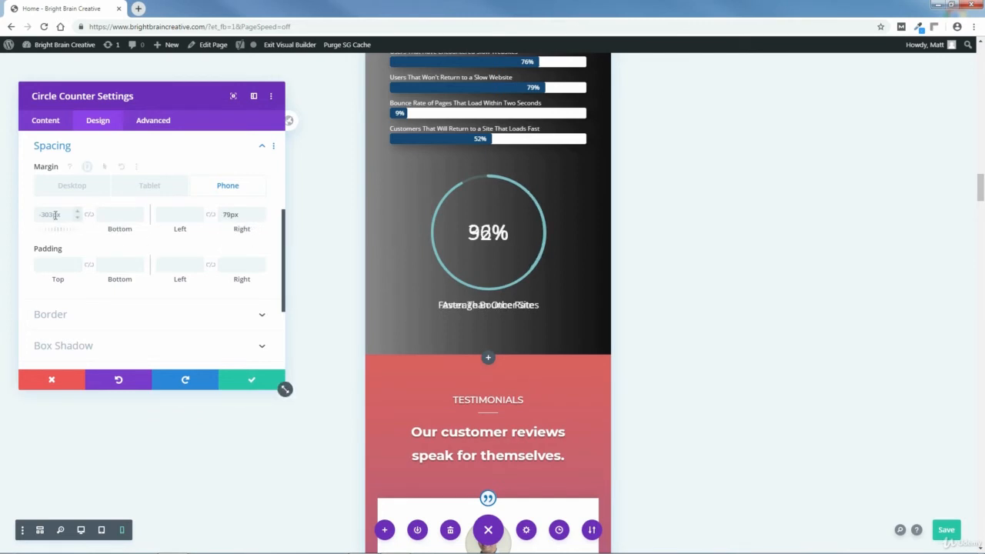
{"action": "left_click", "coordinate": [66, 215]}
{"action": "type", "text": "0"}
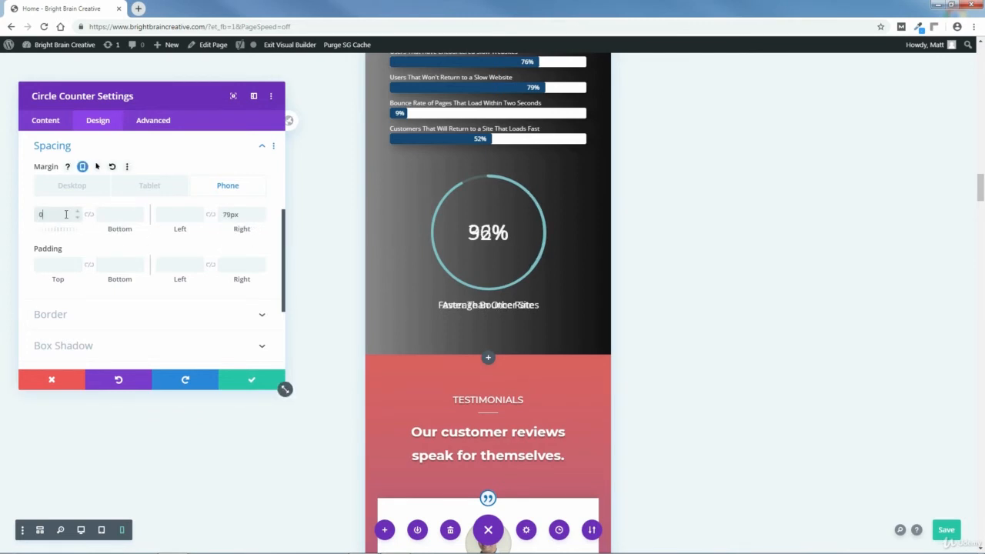
{"action": "type", "text": "px"}
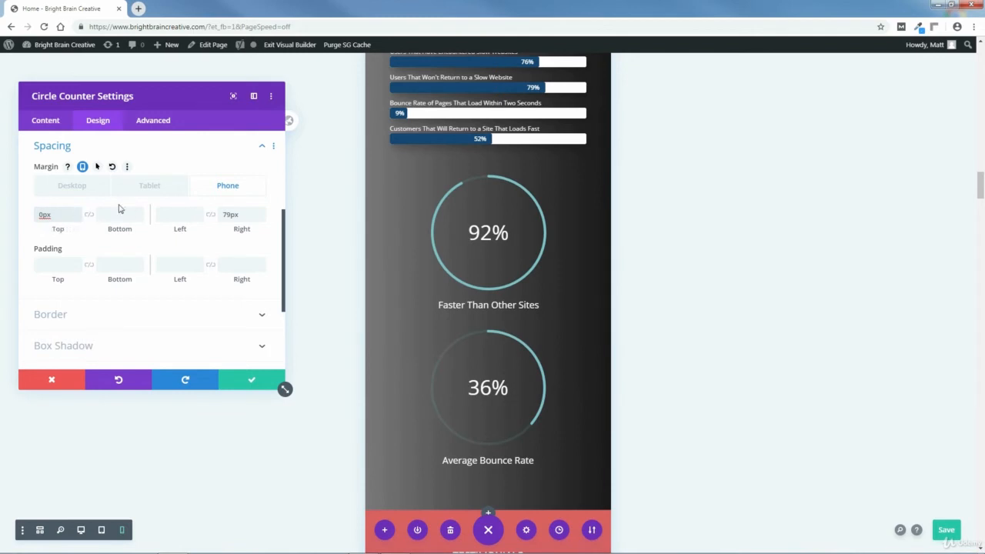
{"action": "left_click", "coordinate": [253, 380]}
In tablet view, copy the circle color #149b14 of the "Faster Than Other Sites" circle counter and close its settings without saving.
{"action": "mouse_move", "coordinate": [490, 209]}
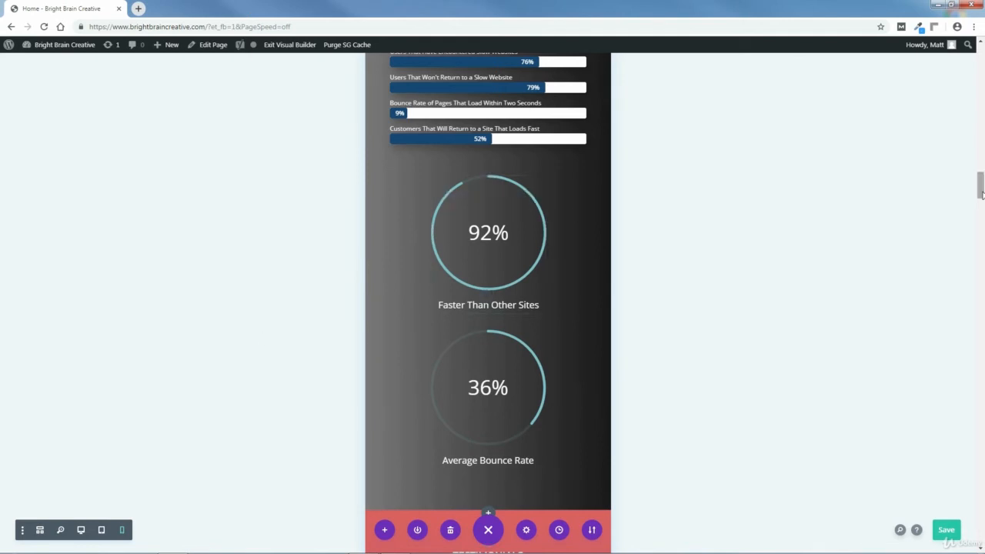
{"action": "mouse_move", "coordinate": [981, 189]}
{"action": "left_mouse_down"}
{"action": "mouse_move", "coordinate": [982, 170]}
{"action": "mouse_move", "coordinate": [981, 189]}
{"action": "left_mouse_up"}
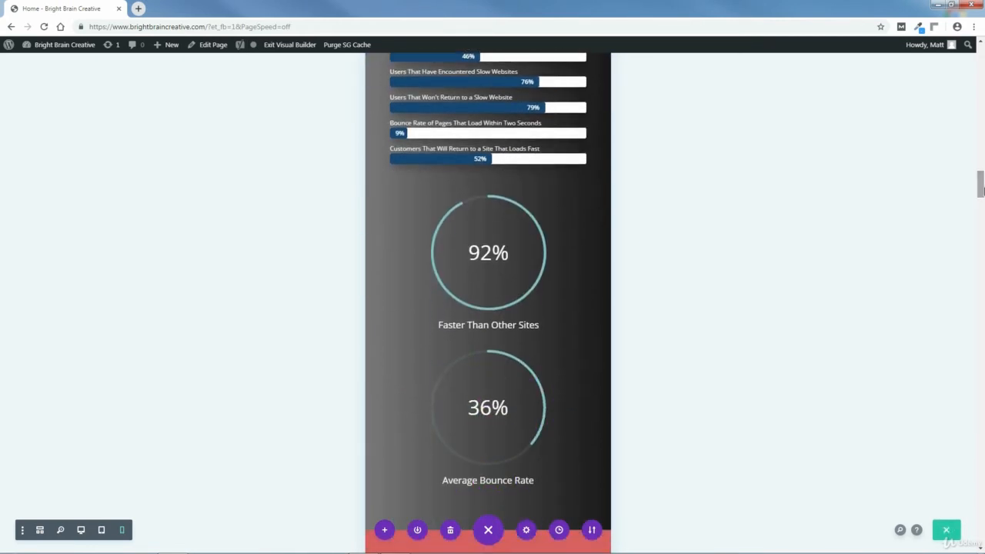
{"action": "left_click", "coordinate": [102, 530]}
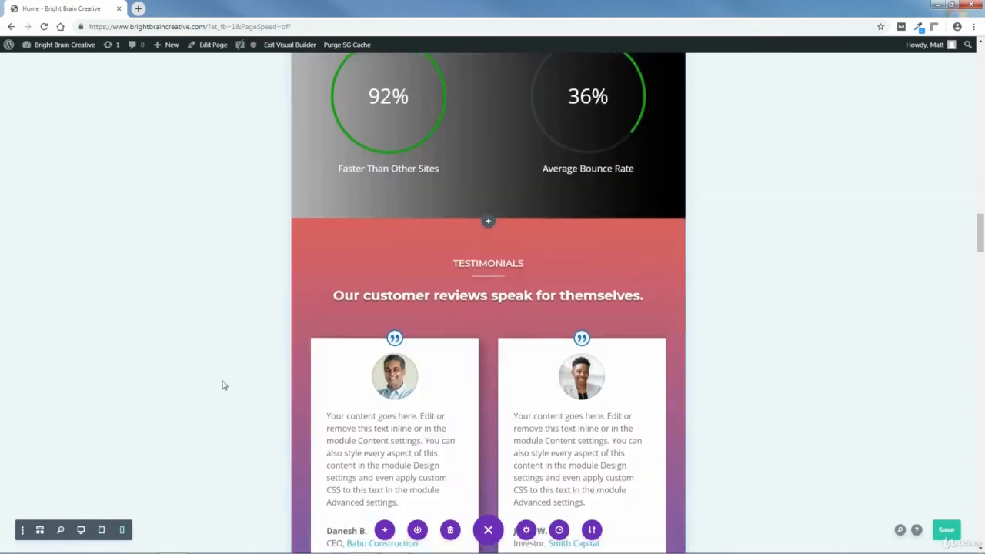
{"action": "scroll", "coordinate": [488, 308], "scroll_direction": "up", "scroll_amount": 3}
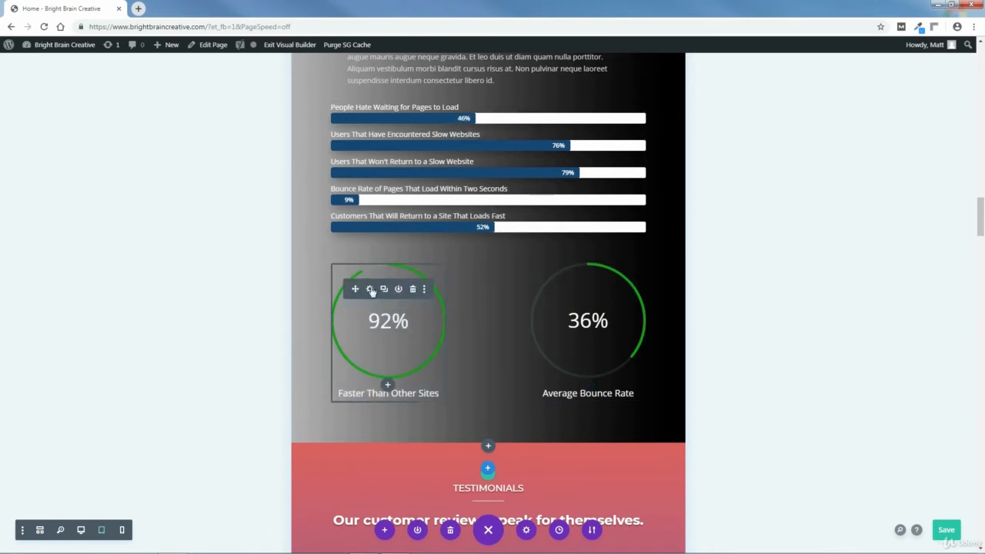
{"action": "left_click", "coordinate": [371, 289]}
{"action": "left_click", "coordinate": [97, 121]}
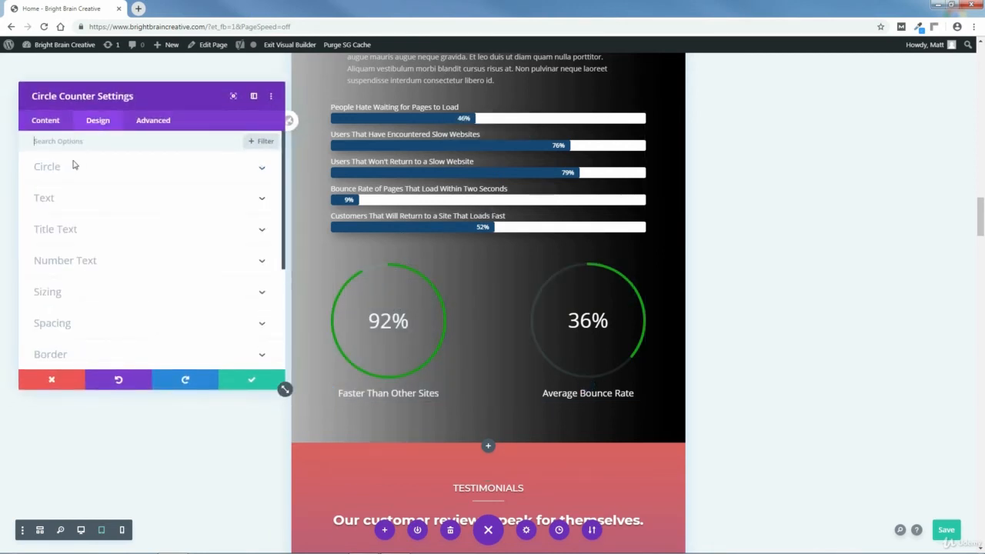
{"action": "left_click", "coordinate": [51, 167]}
{"action": "left_click", "coordinate": [44, 244]}
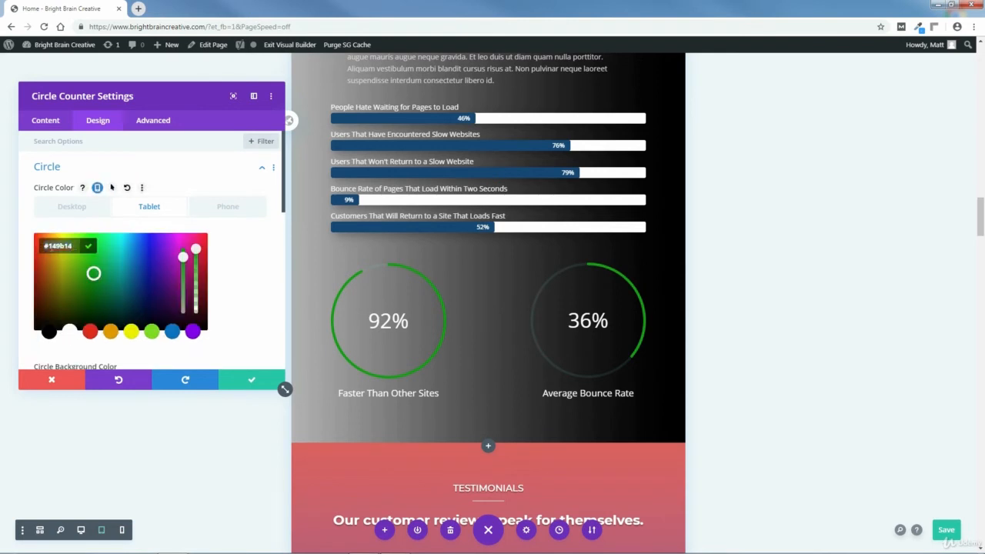
{"action": "right_click", "coordinate": [44, 246]}
{"action": "left_click", "coordinate": [70, 311]}
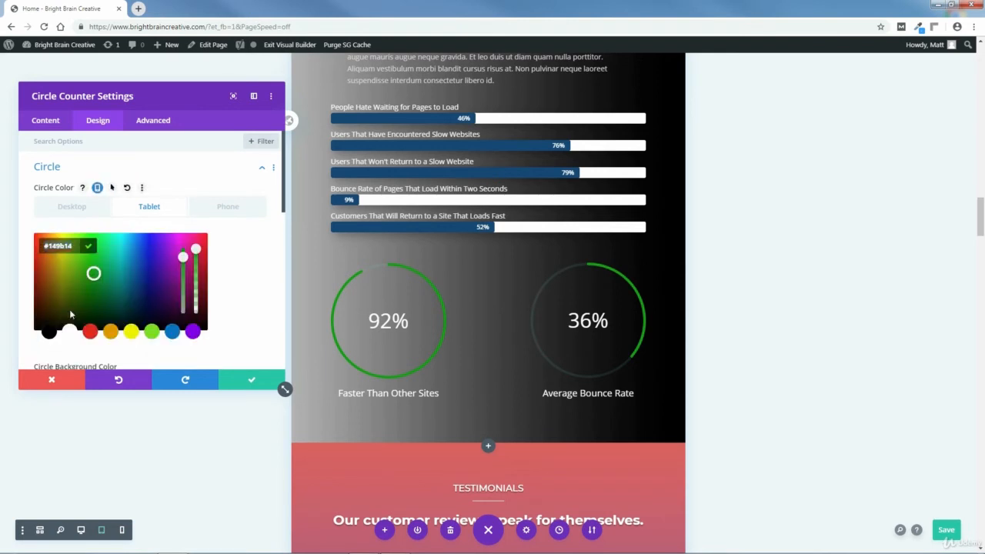
{"action": "left_click", "coordinate": [50, 381]}
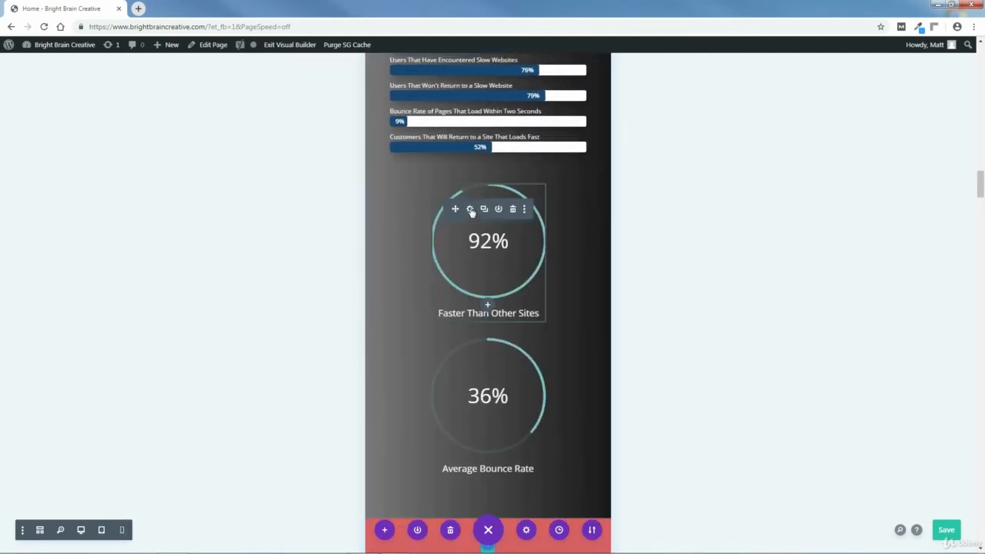
Set the phone circle color of the "Faster Than Other Sites" circle counter to the copied #149b14 and save its settings.
{"action": "left_click", "coordinate": [470, 210]}
{"action": "left_click", "coordinate": [98, 123]}
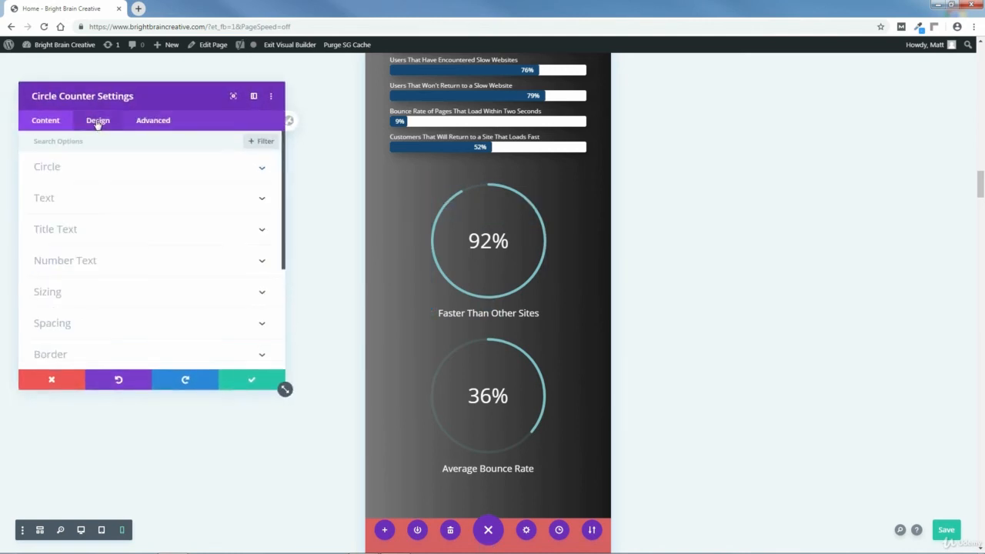
{"action": "left_click", "coordinate": [49, 167]}
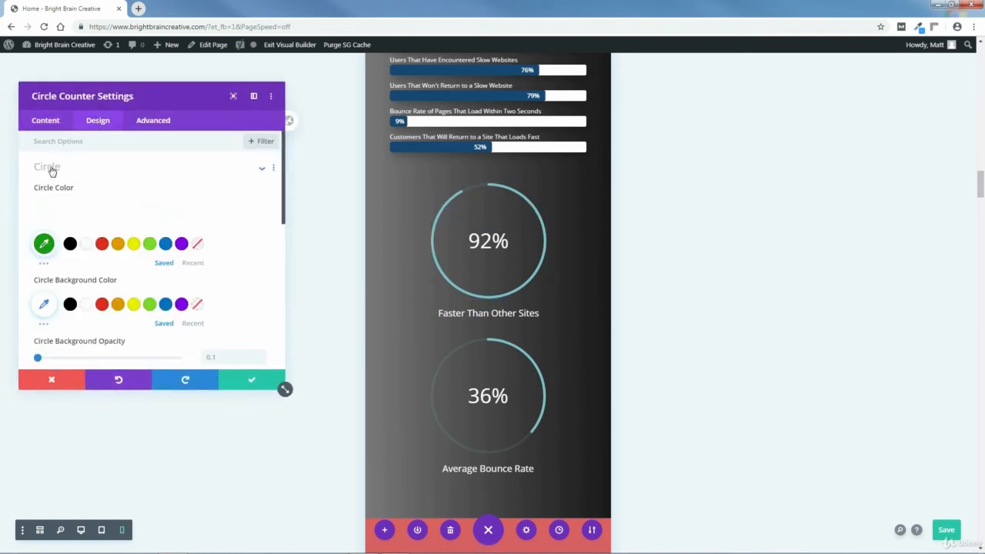
{"action": "left_click", "coordinate": [44, 245]}
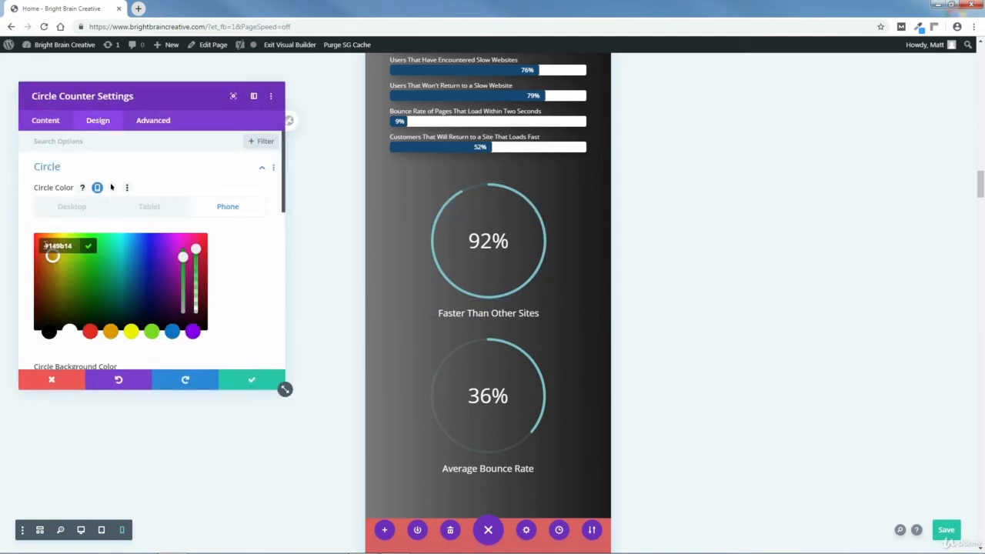
{"action": "left_click", "coordinate": [90, 331]}
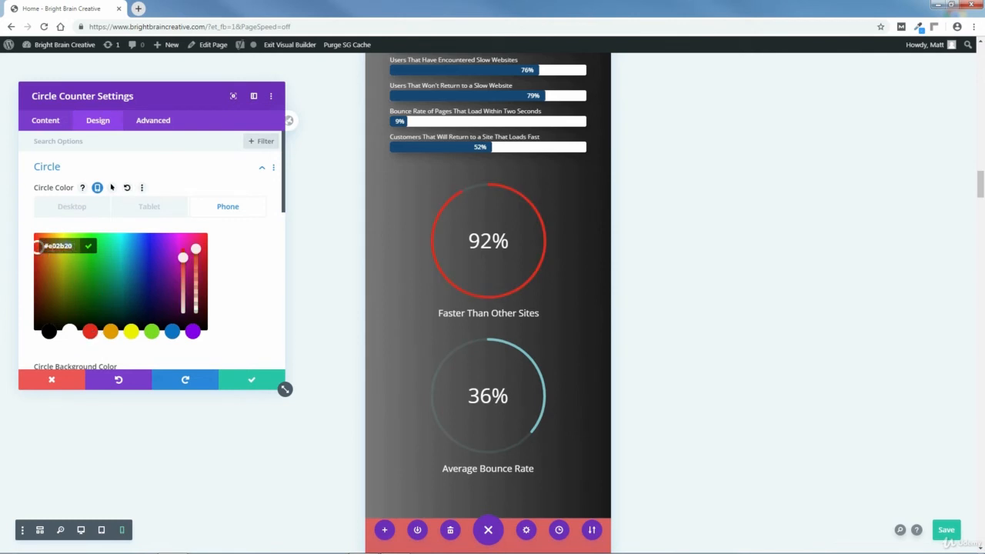
{"action": "right_click", "coordinate": [65, 246]}
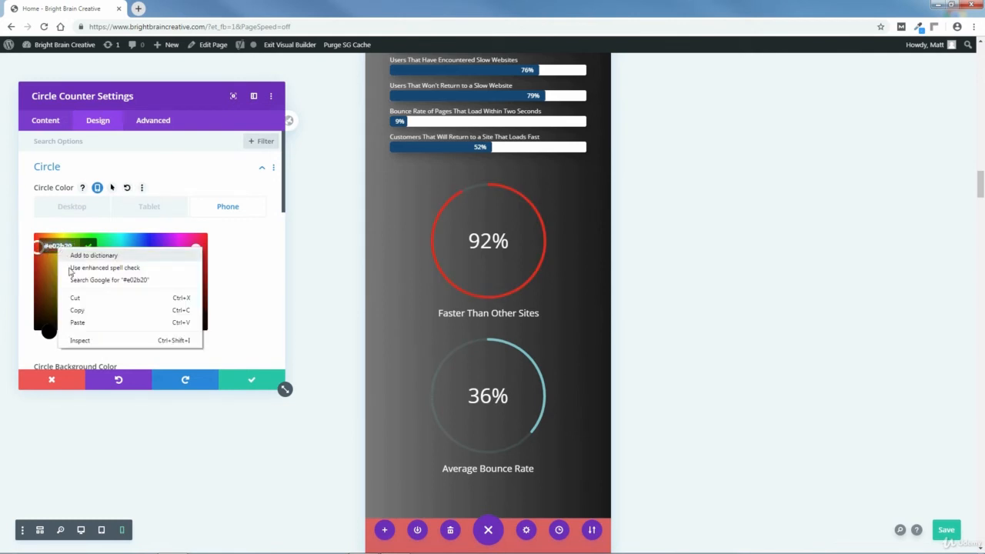
{"action": "left_click", "coordinate": [78, 322]}
{"action": "key", "text": "Return"}
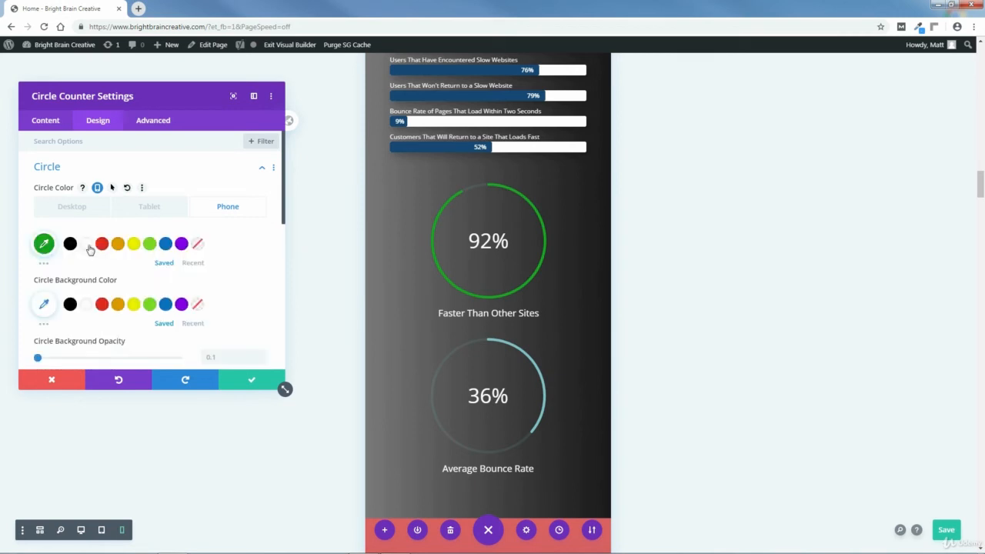
{"action": "left_click", "coordinate": [252, 382]}
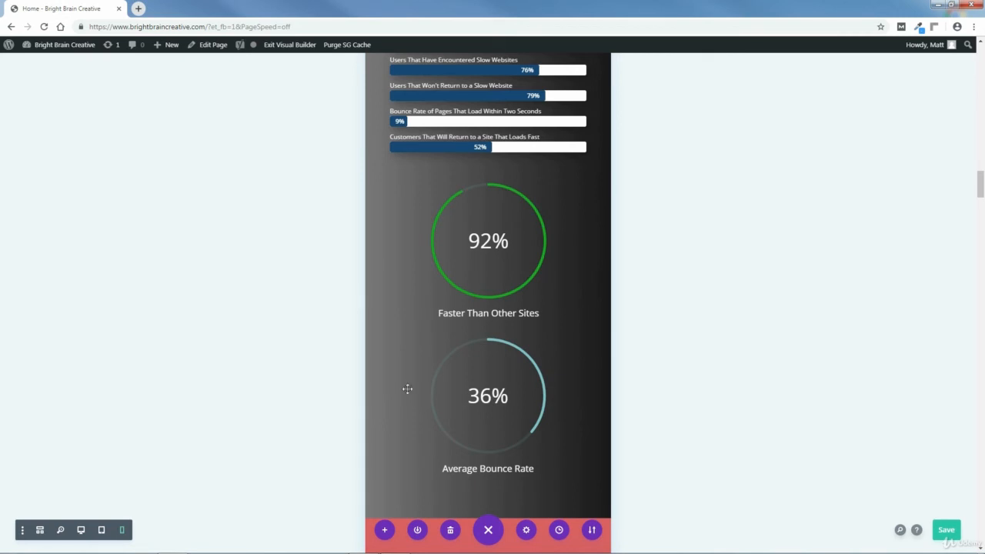
Set the phone circle color of the "Average Bounce Rate" circle counter to the copied #149b14 and save its settings.
{"action": "left_click", "coordinate": [477, 363]}
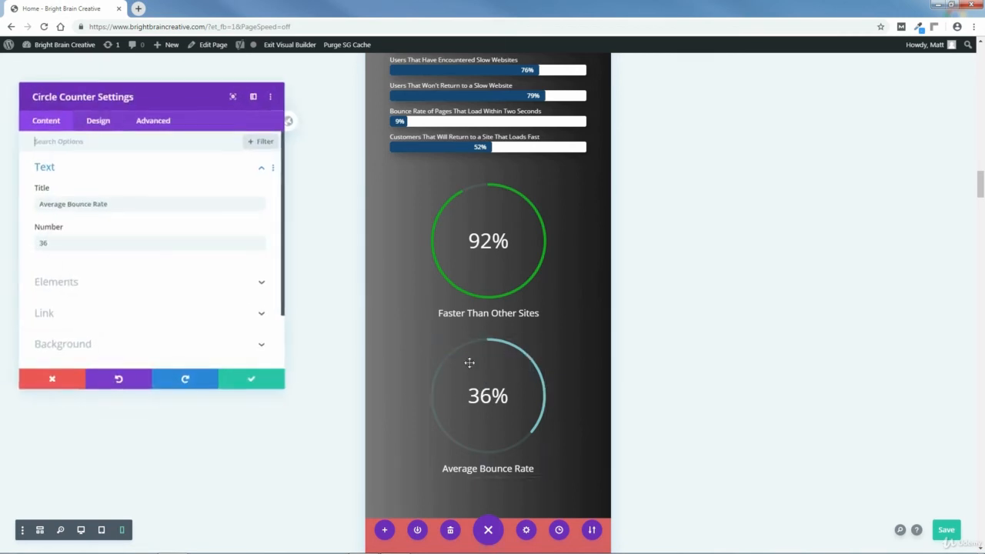
{"action": "left_click", "coordinate": [101, 126]}
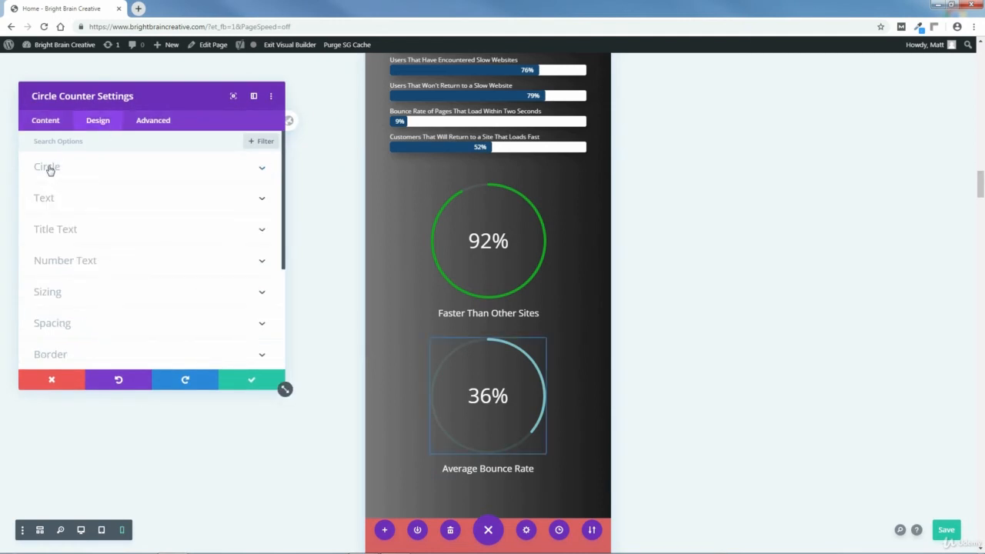
{"action": "left_click", "coordinate": [48, 166]}
{"action": "left_click", "coordinate": [45, 244]}
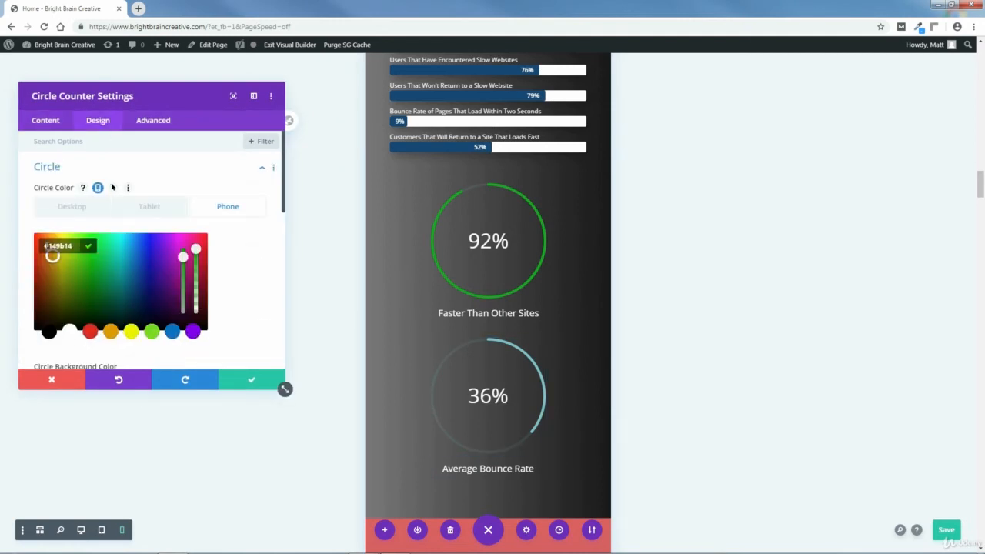
{"action": "left_click", "coordinate": [74, 274]}
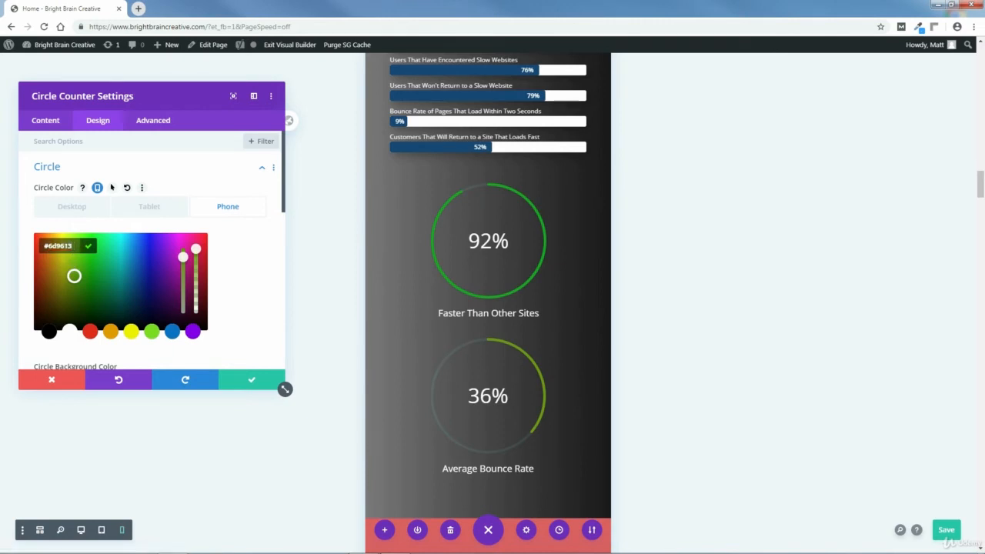
{"action": "right_click", "coordinate": [60, 246]}
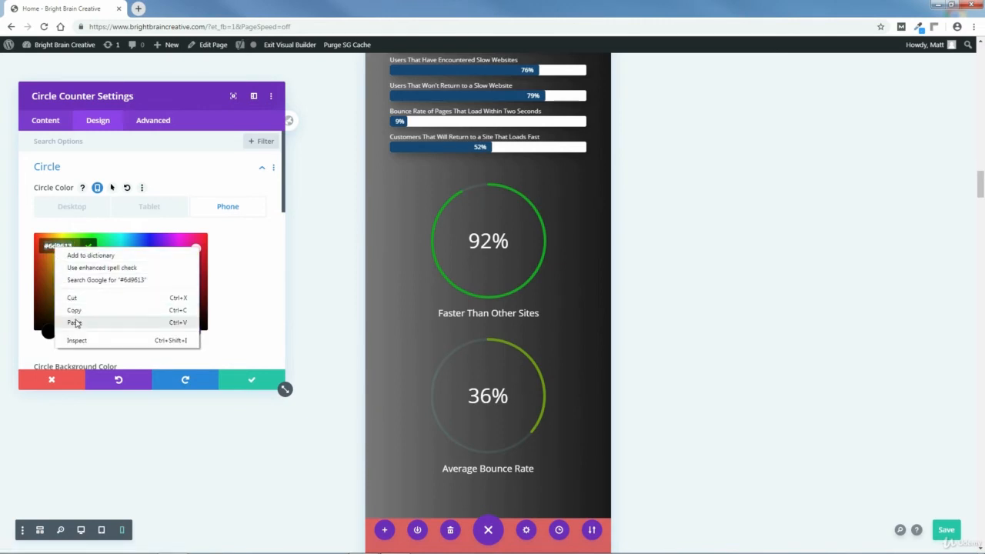
{"action": "left_click", "coordinate": [84, 318]}
{"action": "left_click", "coordinate": [204, 348]}
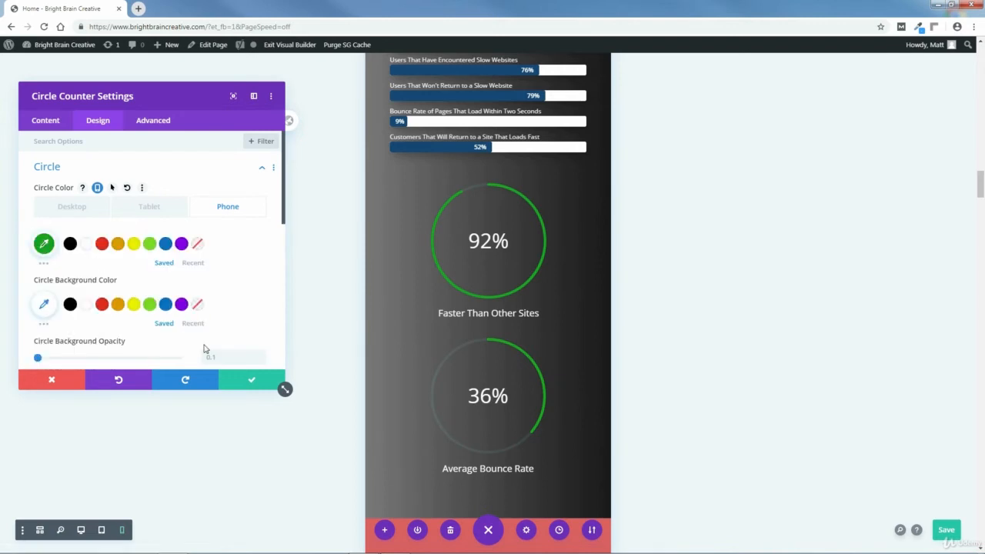
{"action": "left_click", "coordinate": [252, 383]}
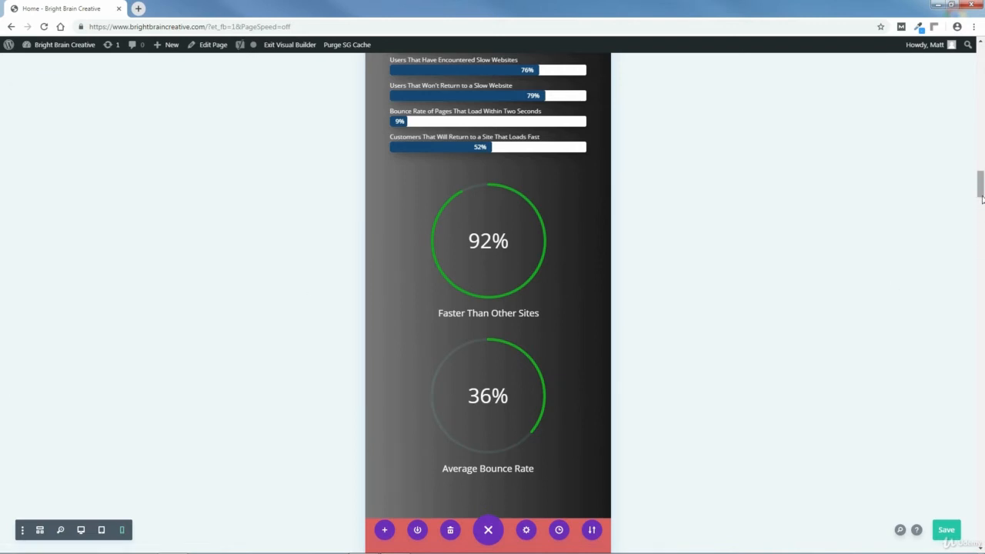
Set the phone text size of the testimonials heading "Our customer reviews speak for themselves." to 22px and save the text settings.
{"action": "left_click_drag", "start_coordinate": [981, 191], "coordinate": [981, 208]}
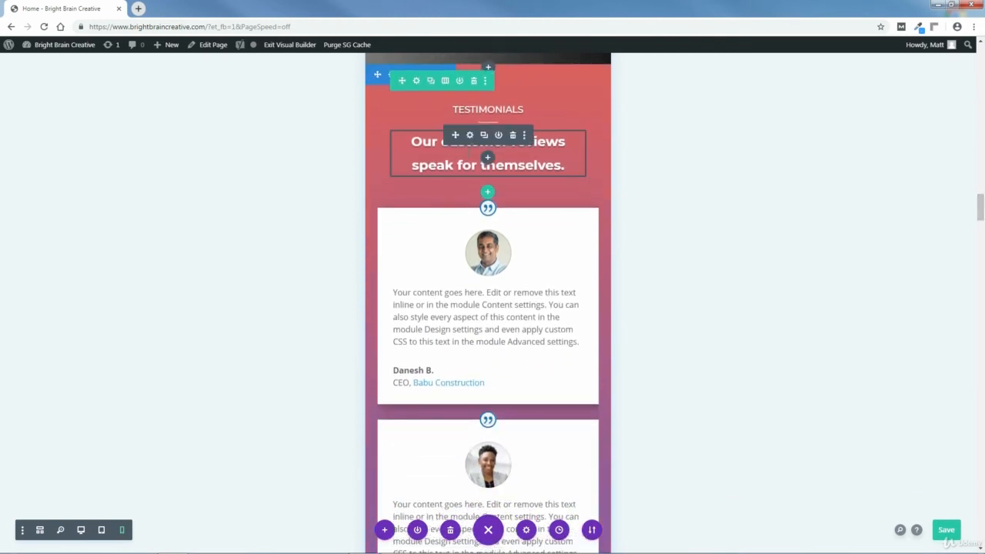
{"action": "left_click", "coordinate": [470, 136]}
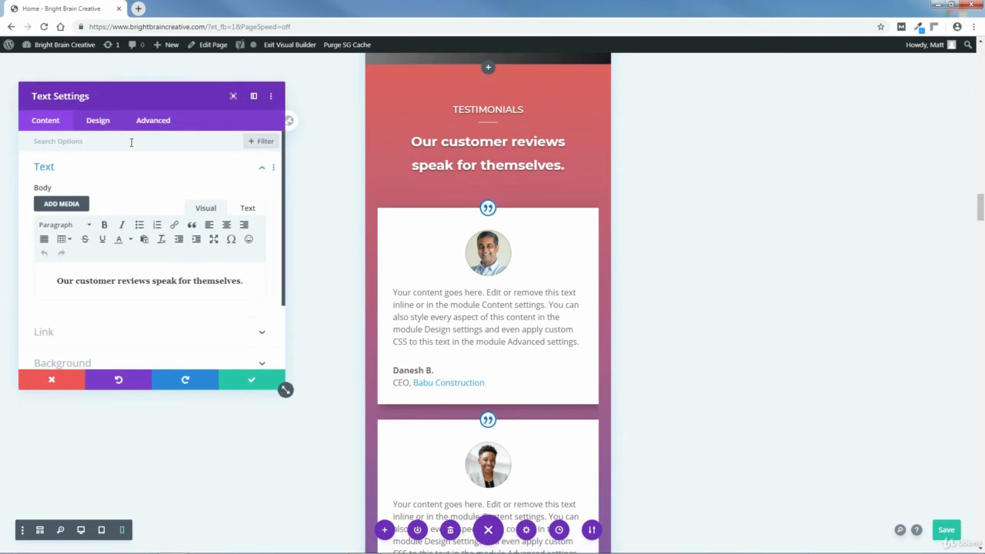
{"action": "left_click", "coordinate": [96, 127]}
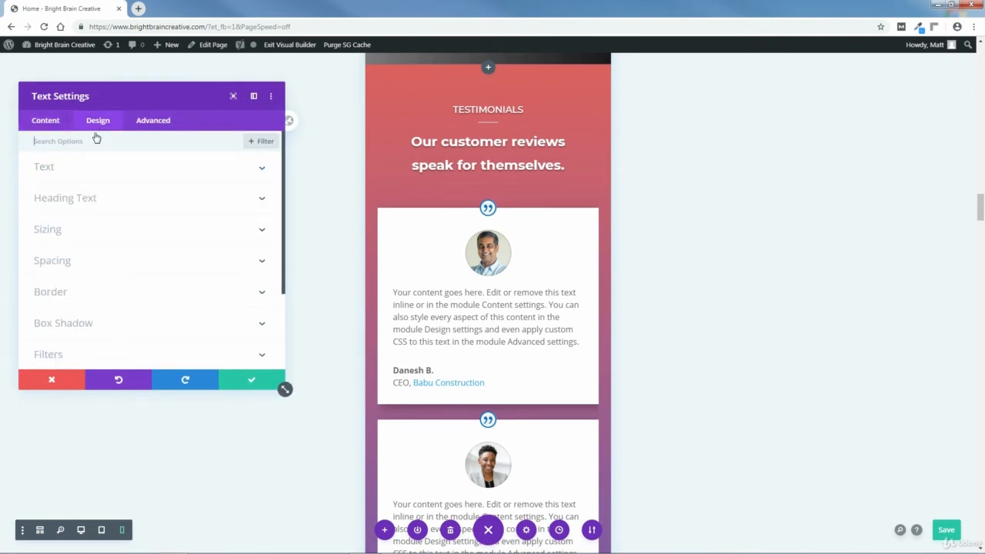
{"action": "left_click", "coordinate": [47, 171]}
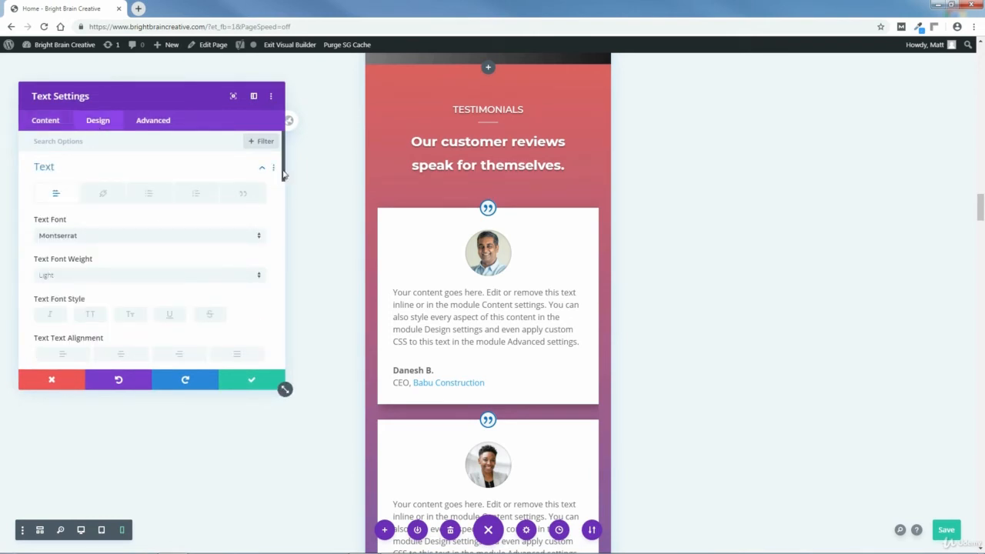
{"action": "left_click_drag", "start_coordinate": [283, 175], "coordinate": [284, 230]}
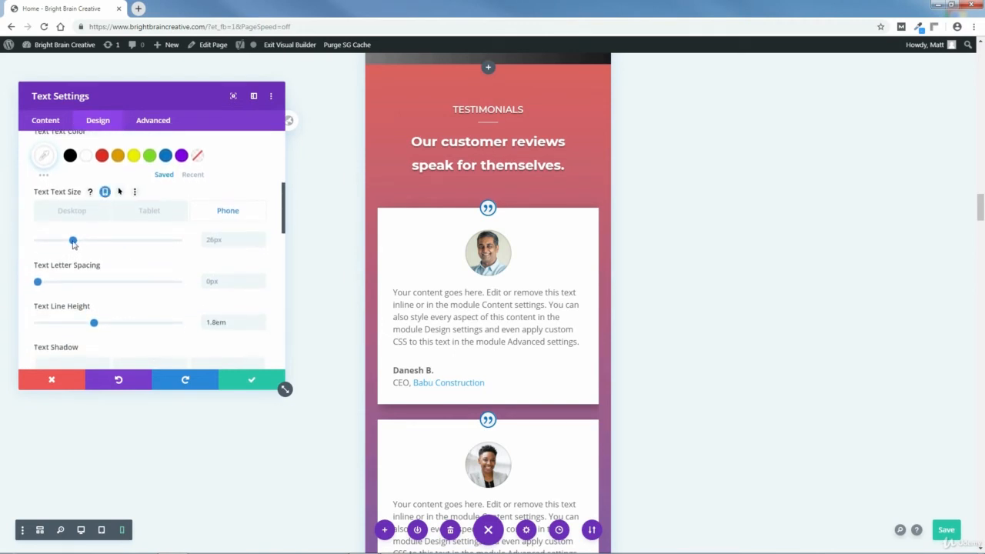
{"action": "left_click_drag", "start_coordinate": [73, 242], "coordinate": [66, 248]}
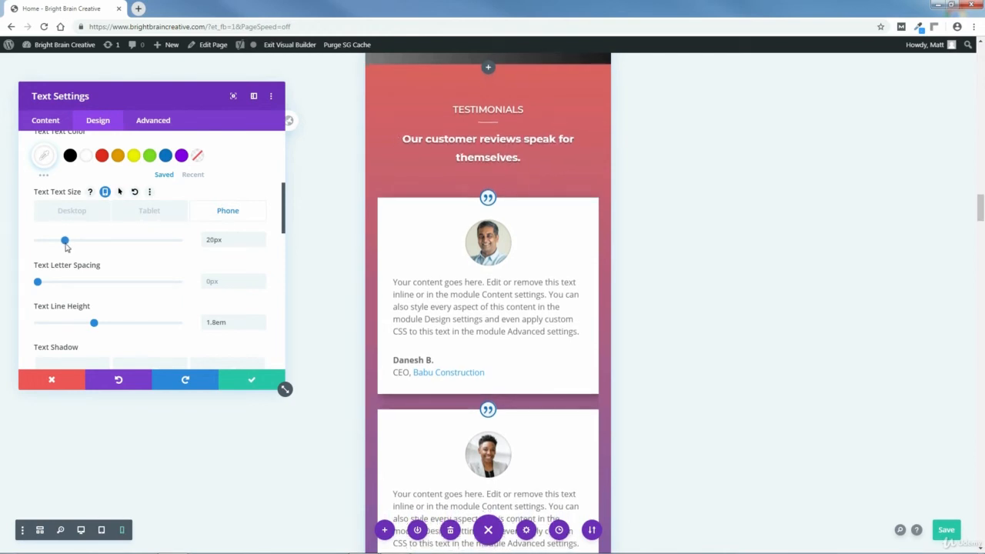
{"action": "left_click_drag", "start_coordinate": [66, 245], "coordinate": [69, 245]}
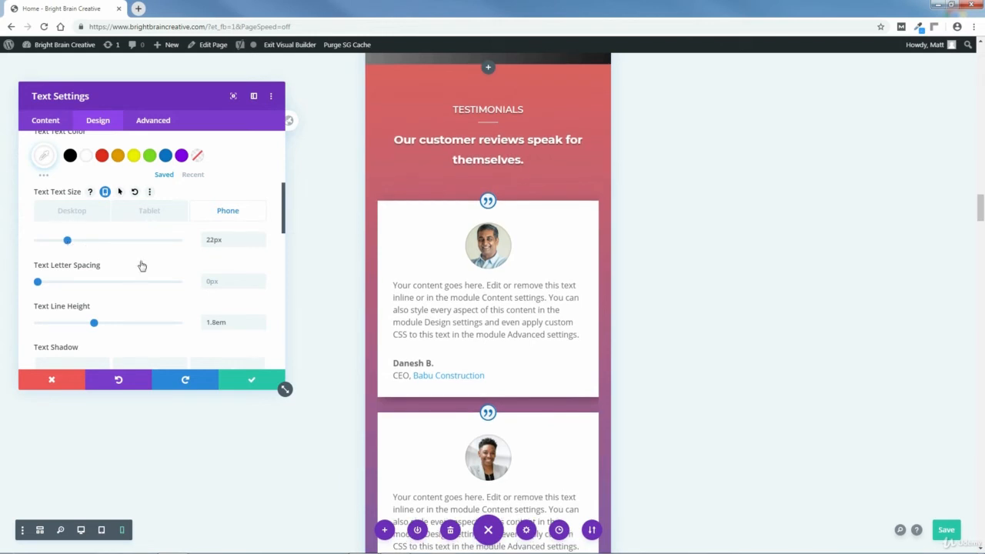
{"action": "left_click", "coordinate": [249, 383]}
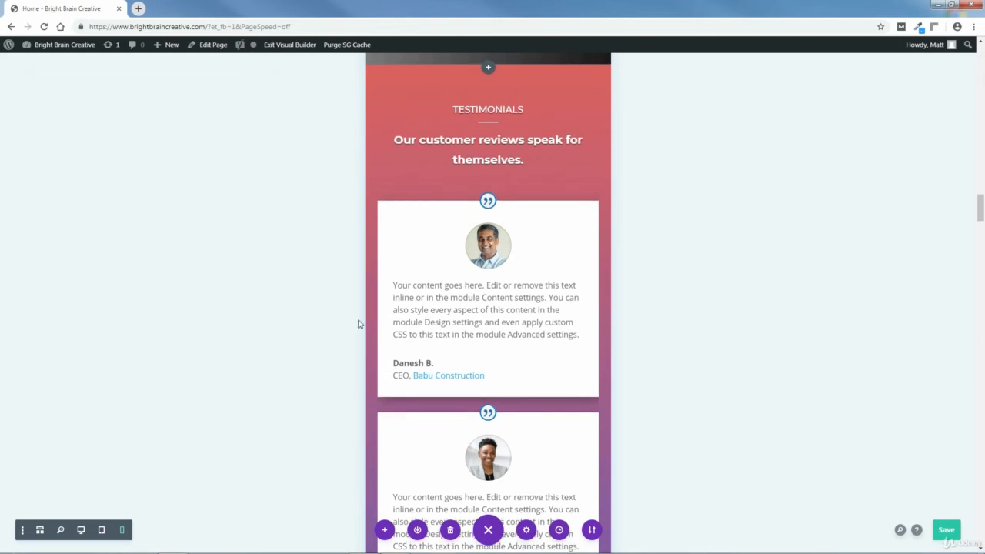
Set the phone height of the contact section's top divider to 50px and save the section settings.
{"action": "left_click_drag", "start_coordinate": [981, 214], "coordinate": [980, 481]}
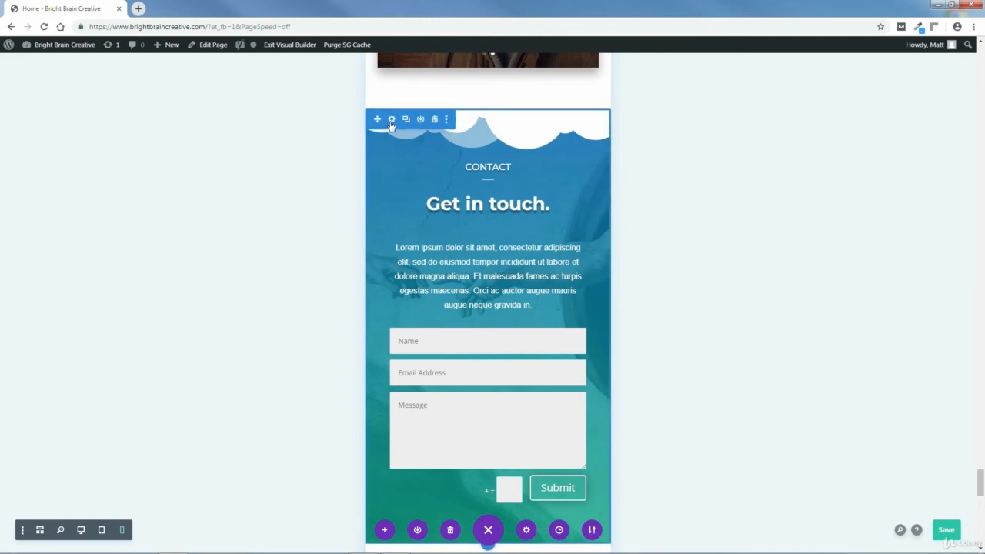
{"action": "left_click", "coordinate": [391, 120]}
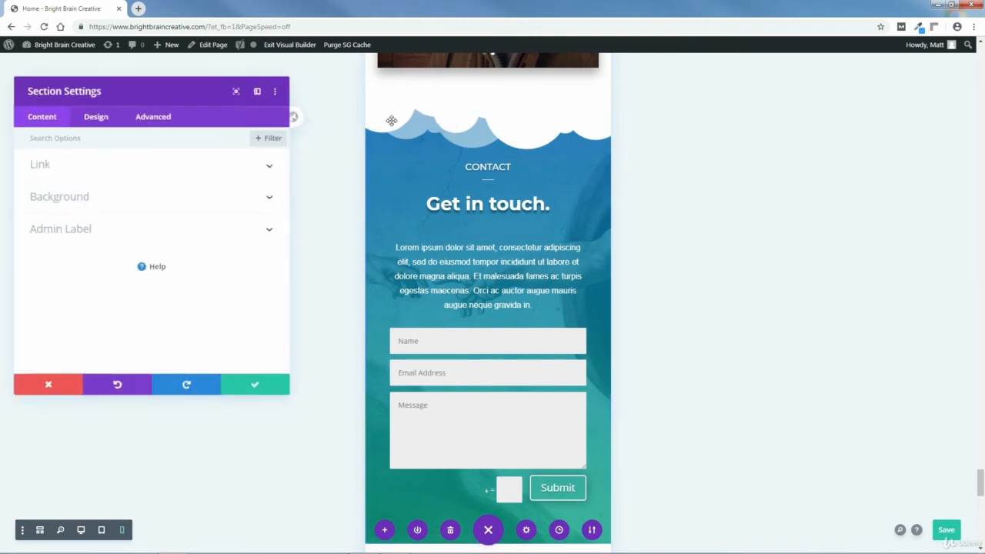
{"action": "left_click", "coordinate": [96, 120]}
{"action": "left_click", "coordinate": [69, 198]}
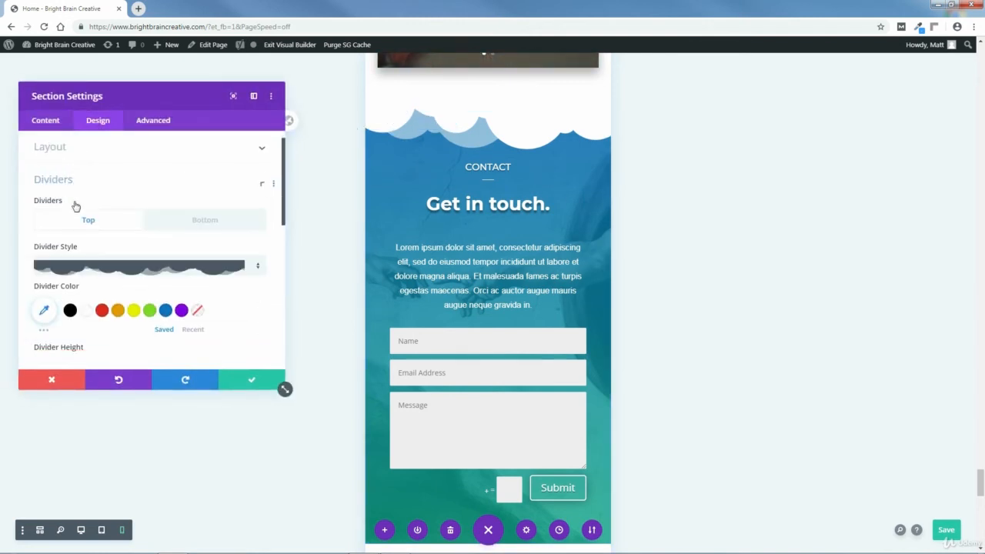
{"action": "left_click_drag", "start_coordinate": [284, 208], "coordinate": [283, 248]}
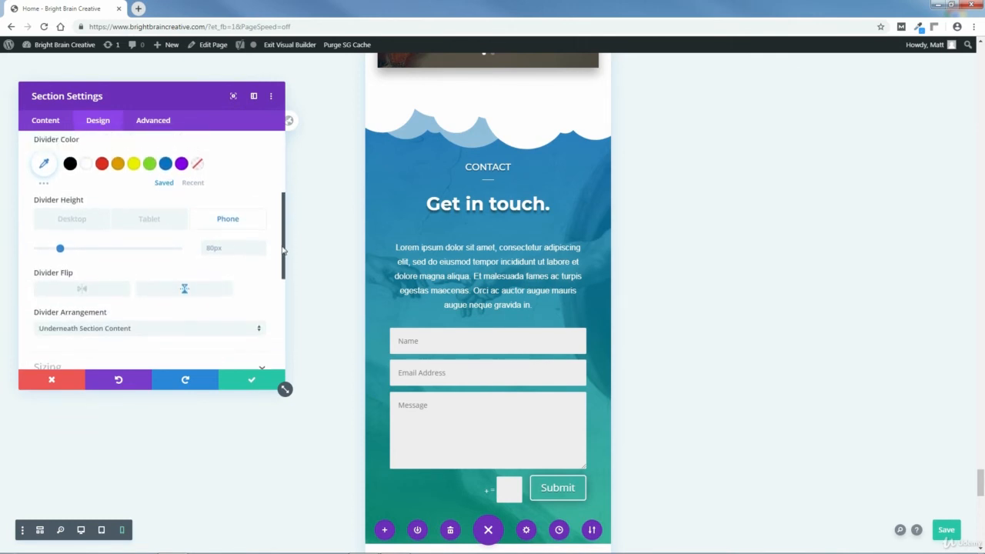
{"action": "left_click_drag", "start_coordinate": [60, 254], "coordinate": [52, 256]}
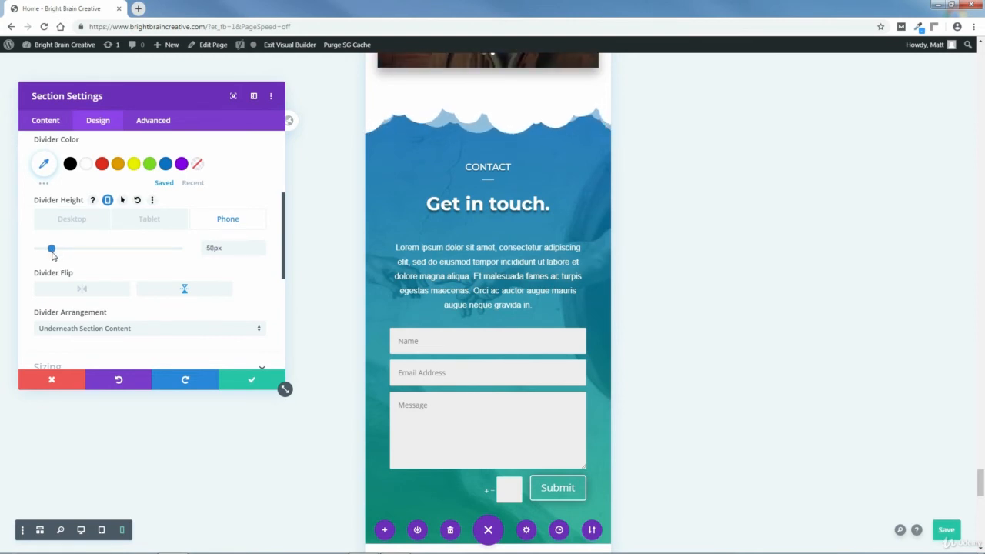
{"action": "left_click", "coordinate": [250, 380]}
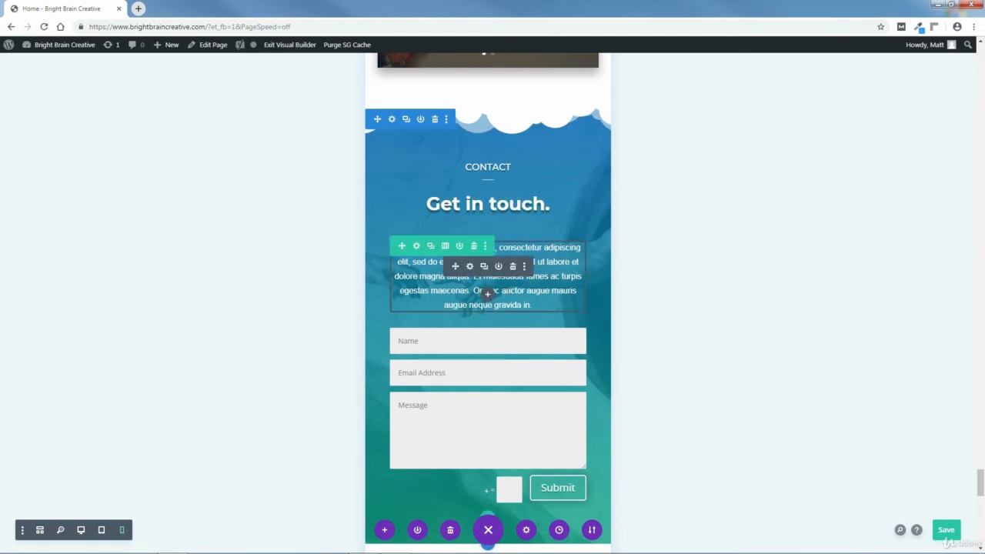
Give the contact section a phone-only right margin of -200px.
{"action": "left_click", "coordinate": [390, 121]}
{"action": "left_click", "coordinate": [98, 125]}
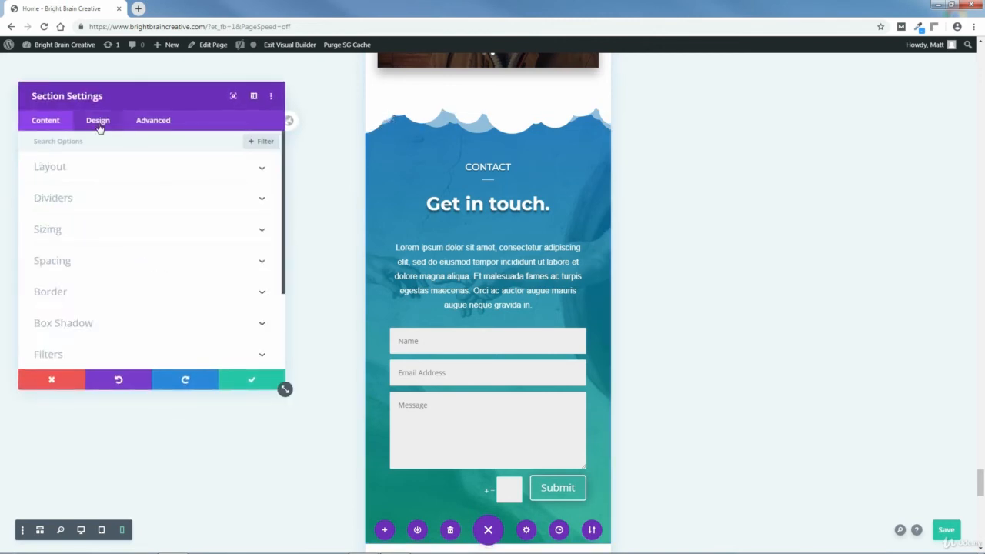
{"action": "left_click", "coordinate": [57, 253]}
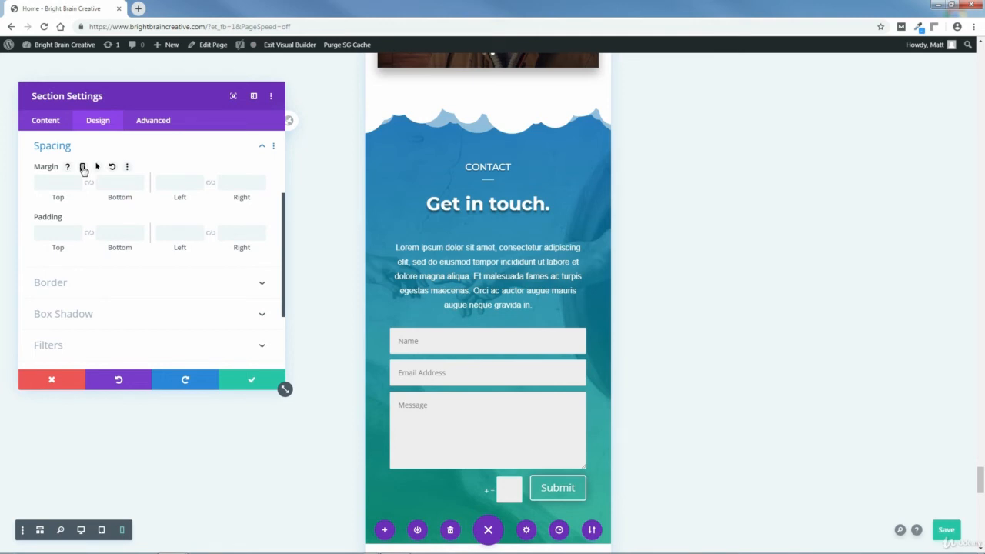
{"action": "left_click", "coordinate": [82, 167]}
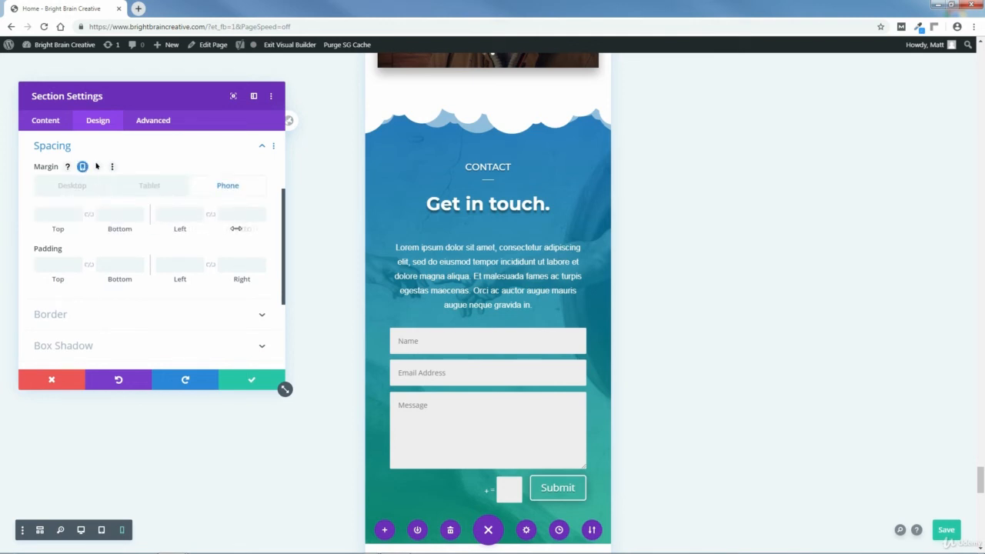
{"action": "left_click_drag", "start_coordinate": [238, 231], "coordinate": [123, 240]}
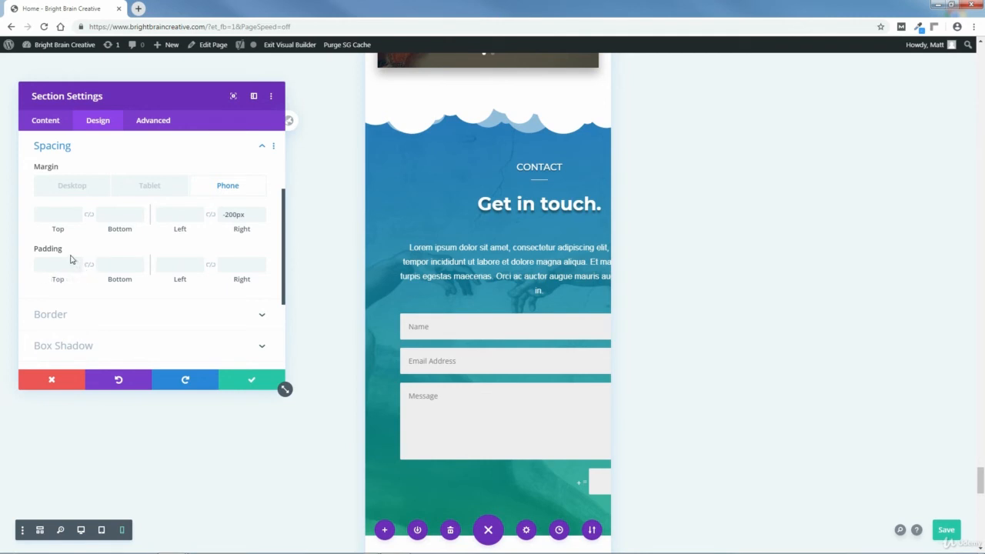
Set the contact section's phone right padding to 200px and save the section settings.
{"action": "left_click", "coordinate": [87, 249]}
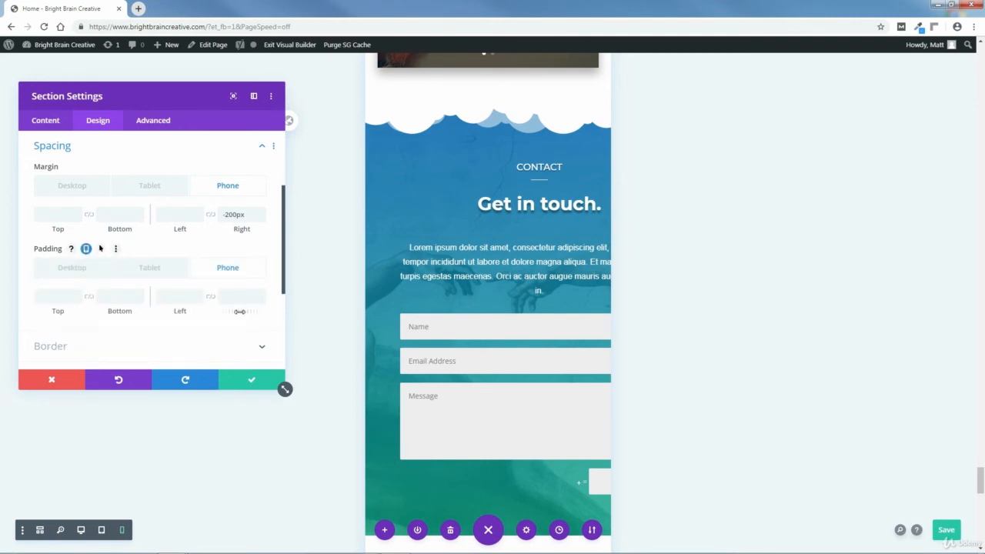
{"action": "left_click_drag", "start_coordinate": [241, 311], "coordinate": [355, 313]}
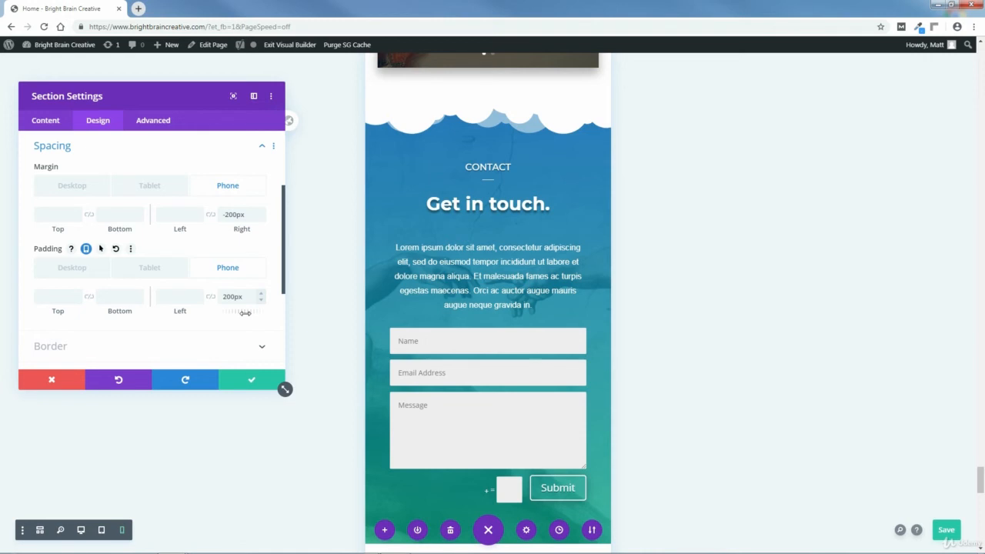
{"action": "left_click", "coordinate": [251, 380]}
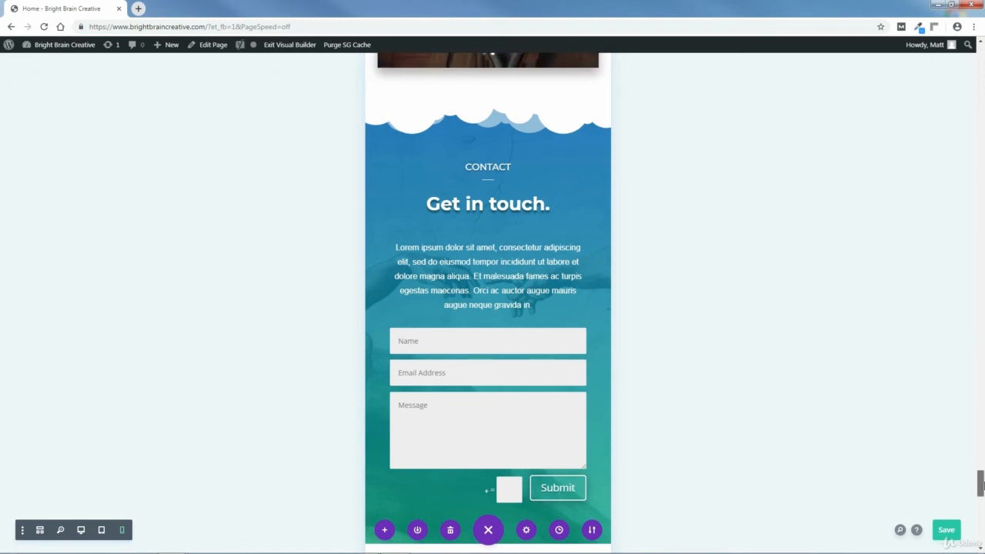
Set the phone left margin of the footer's "About Us" blurb to 0px and save the blurb settings.
{"action": "left_click_drag", "start_coordinate": [981, 483], "coordinate": [980, 499]}
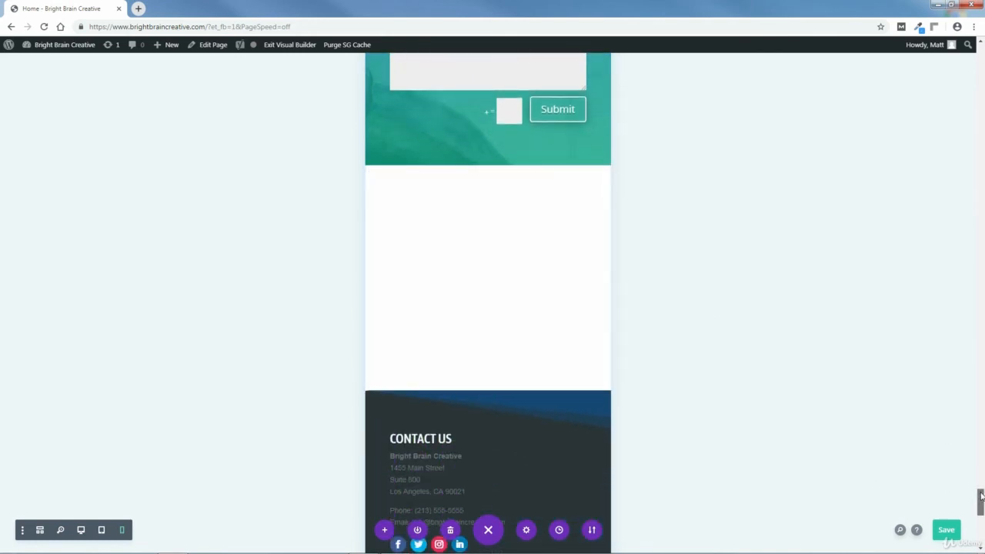
{"action": "left_click_drag", "start_coordinate": [980, 496], "coordinate": [981, 514]}
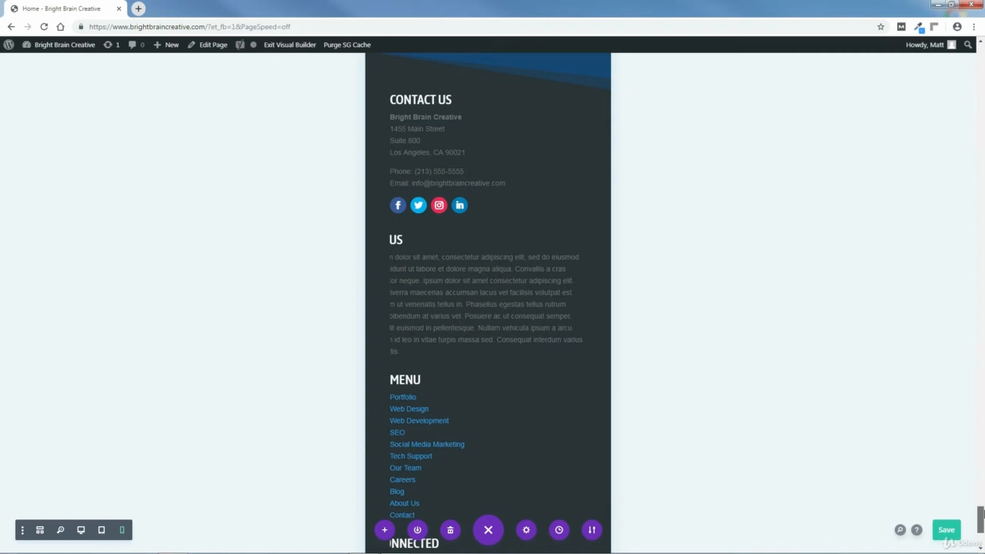
{"action": "left_click_drag", "start_coordinate": [981, 514], "coordinate": [980, 517]}
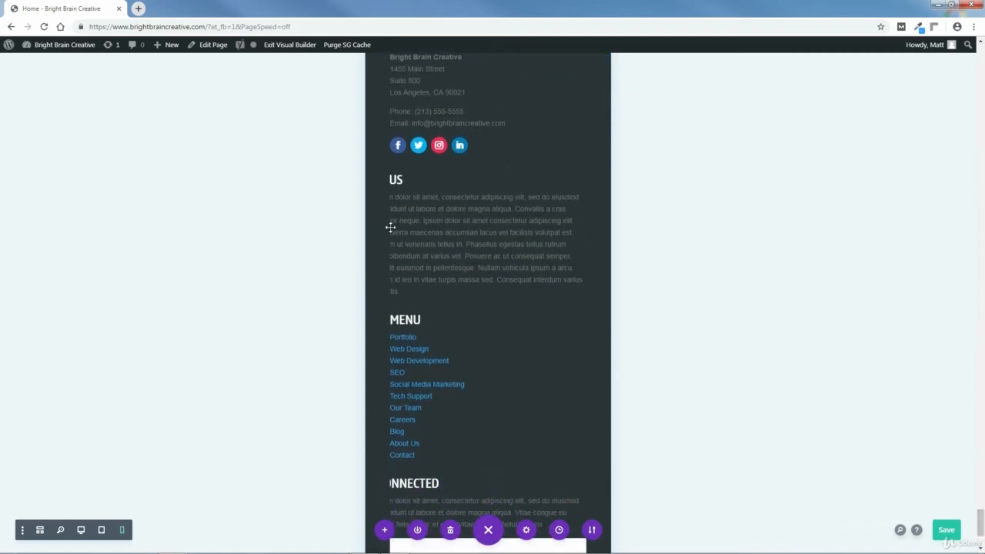
{"action": "mouse_move", "coordinate": [441, 230]}
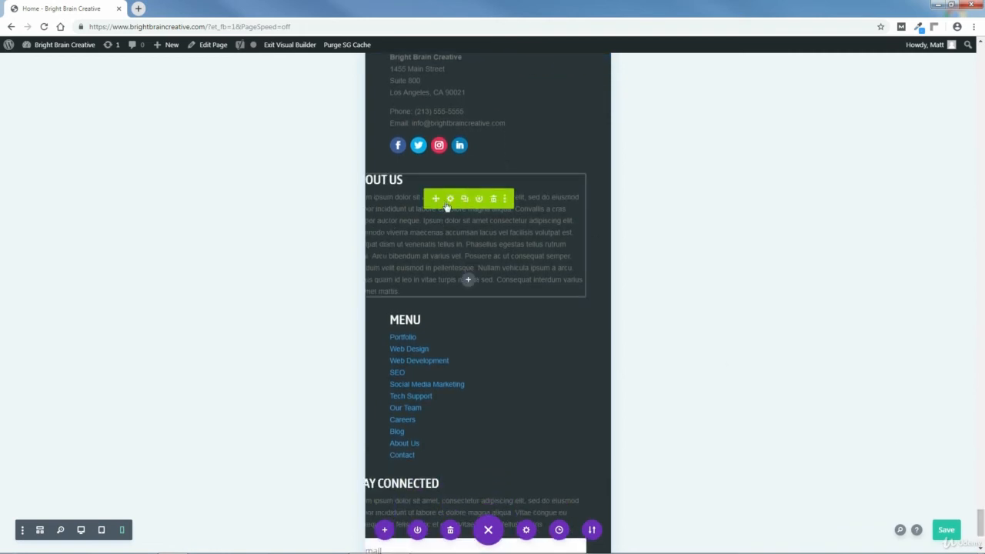
{"action": "left_click", "coordinate": [450, 198]}
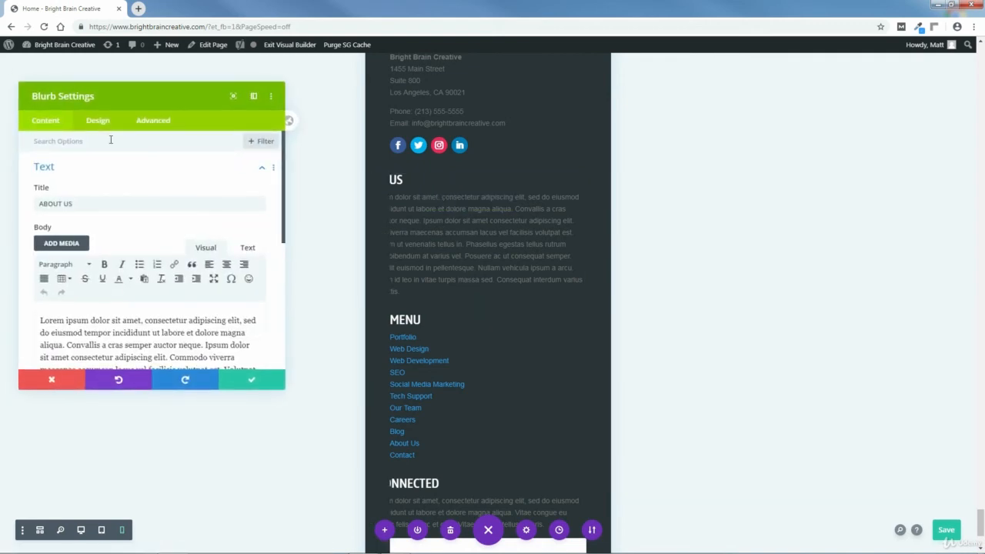
{"action": "left_click", "coordinate": [96, 123]}
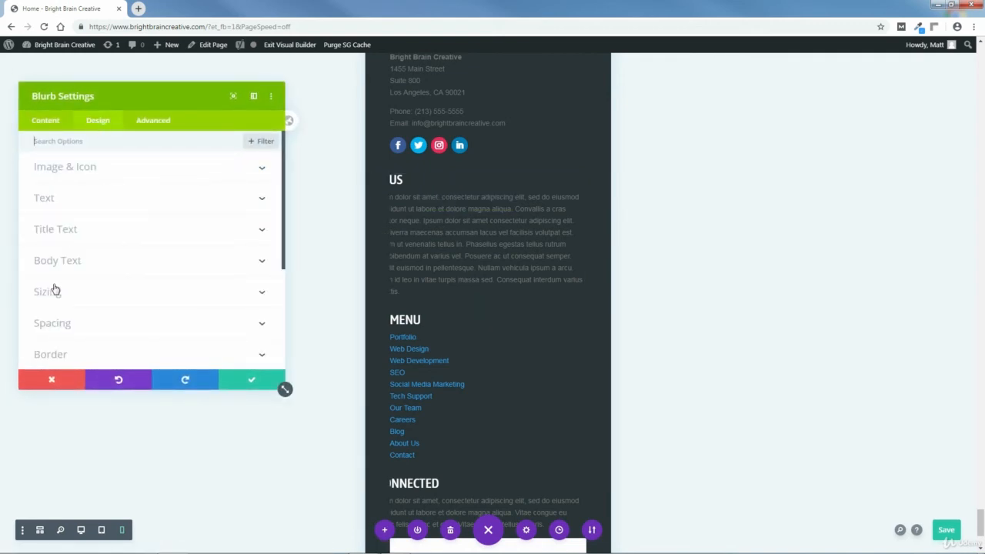
{"action": "left_click", "coordinate": [53, 325]}
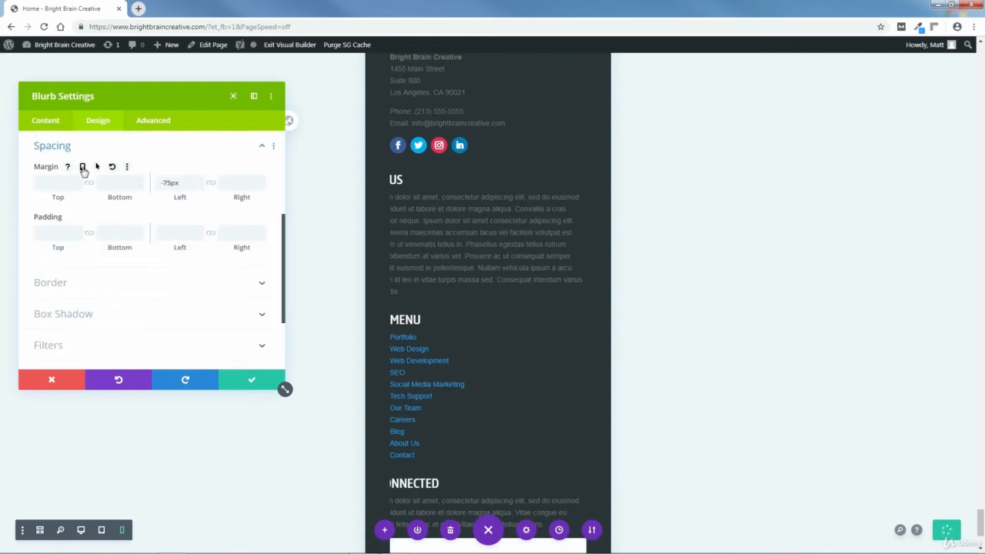
{"action": "left_click", "coordinate": [82, 167]}
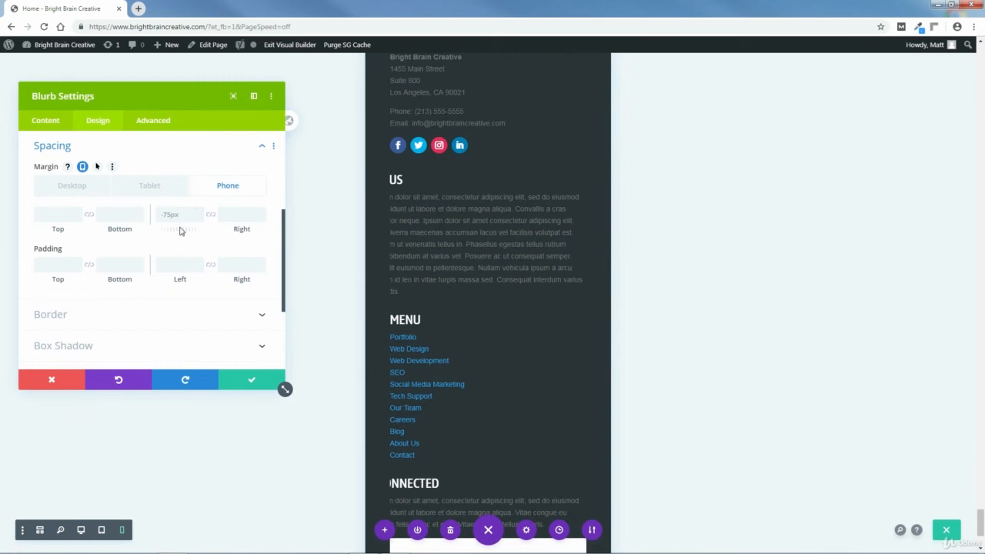
{"action": "left_click_drag", "start_coordinate": [180, 228], "coordinate": [218, 234]}
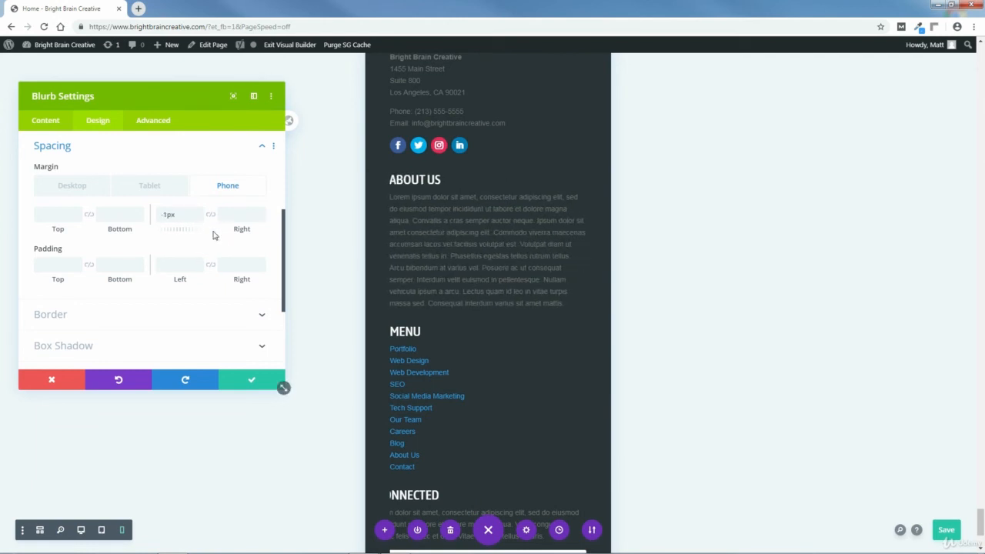
{"action": "left_click", "coordinate": [199, 219]}
{"action": "left_click", "coordinate": [198, 212]}
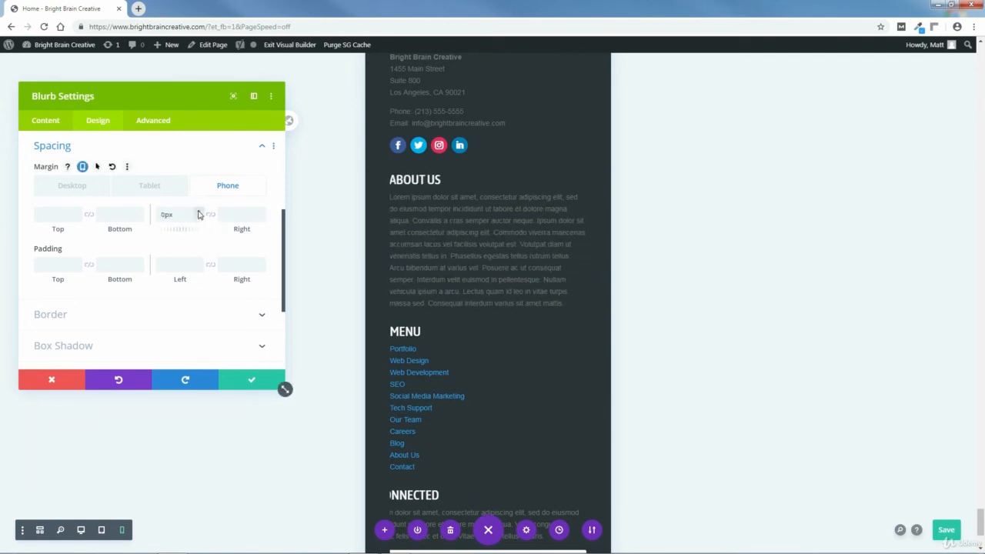
{"action": "left_click", "coordinate": [199, 211]}
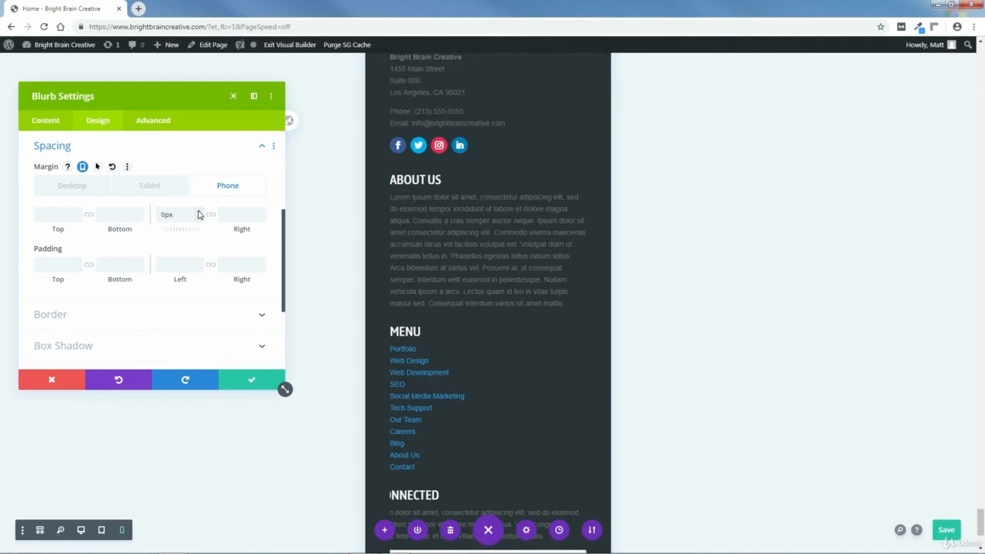
{"action": "left_click", "coordinate": [251, 383]}
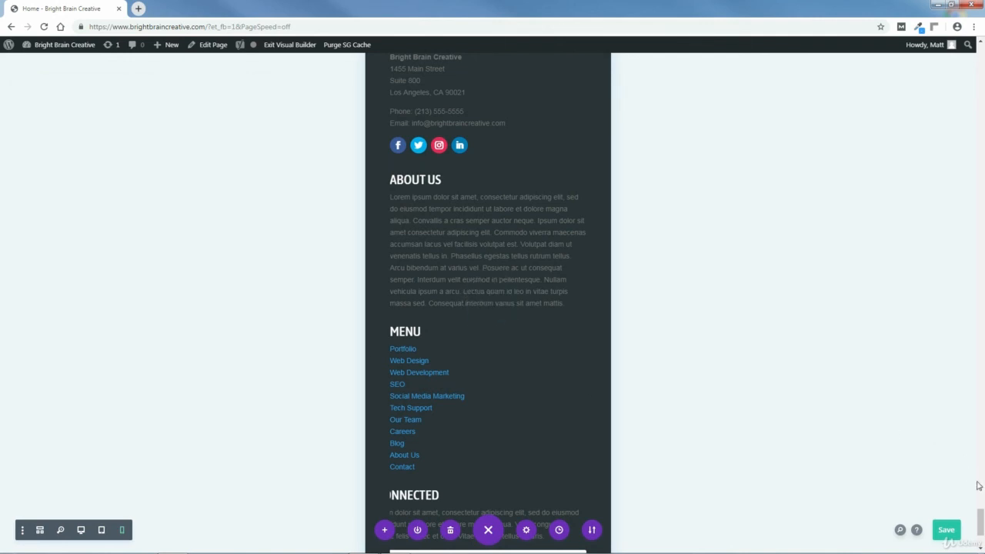
Set the phone left margin of the footer's "Stay Connected" blurb to 0px and save the blurb settings.
{"action": "left_click_drag", "start_coordinate": [981, 515], "coordinate": [981, 523]}
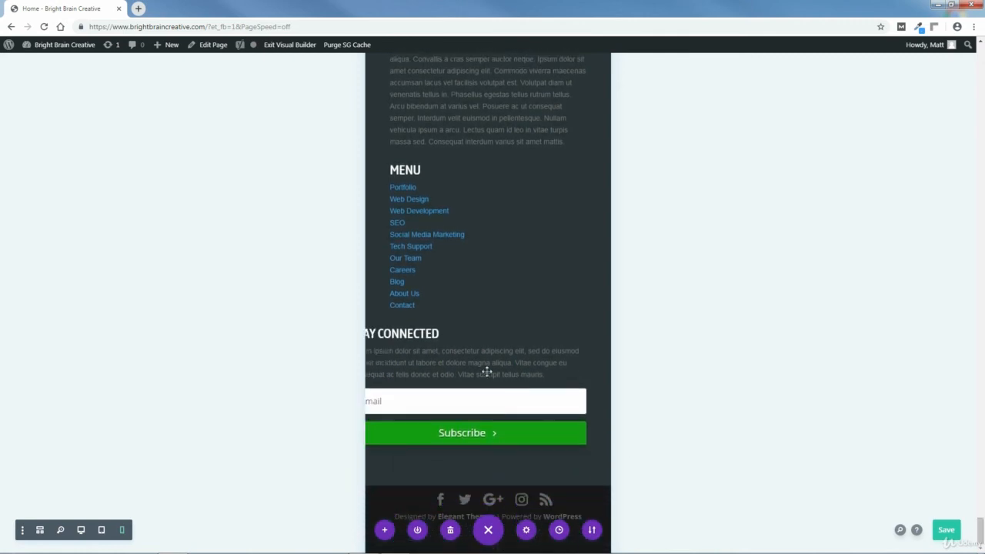
{"action": "mouse_move", "coordinate": [481, 368]}
{"action": "left_click", "coordinate": [450, 334]}
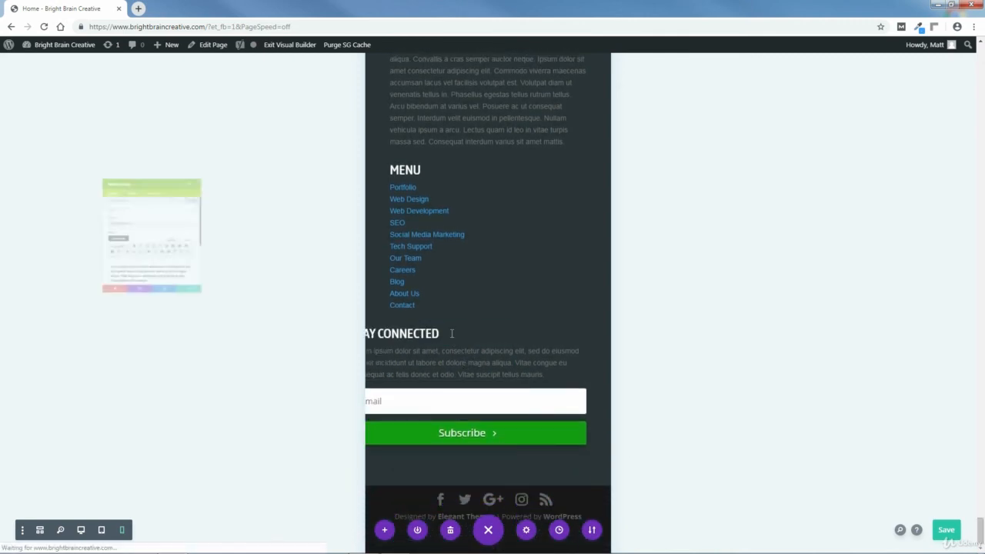
{"action": "left_click", "coordinate": [97, 123]}
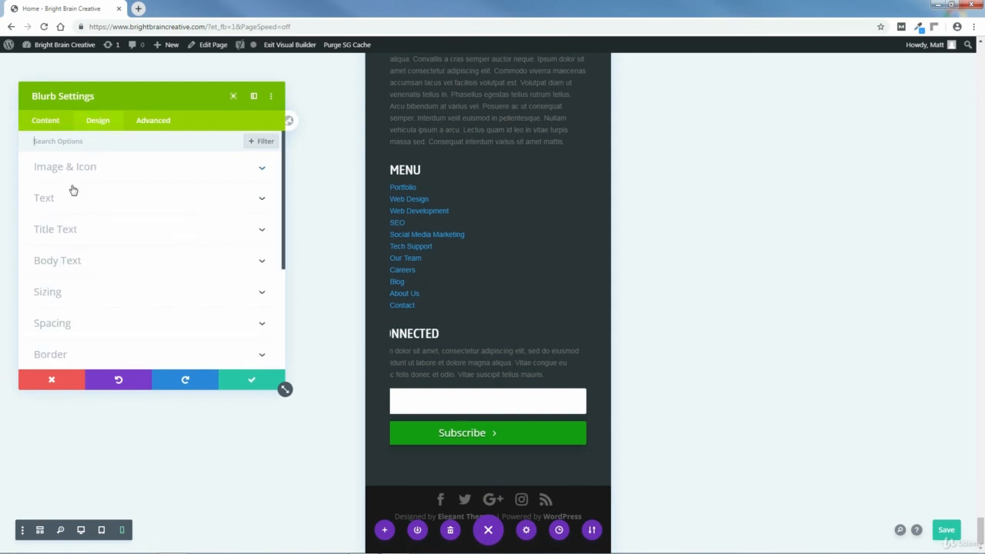
{"action": "left_click", "coordinate": [57, 327]}
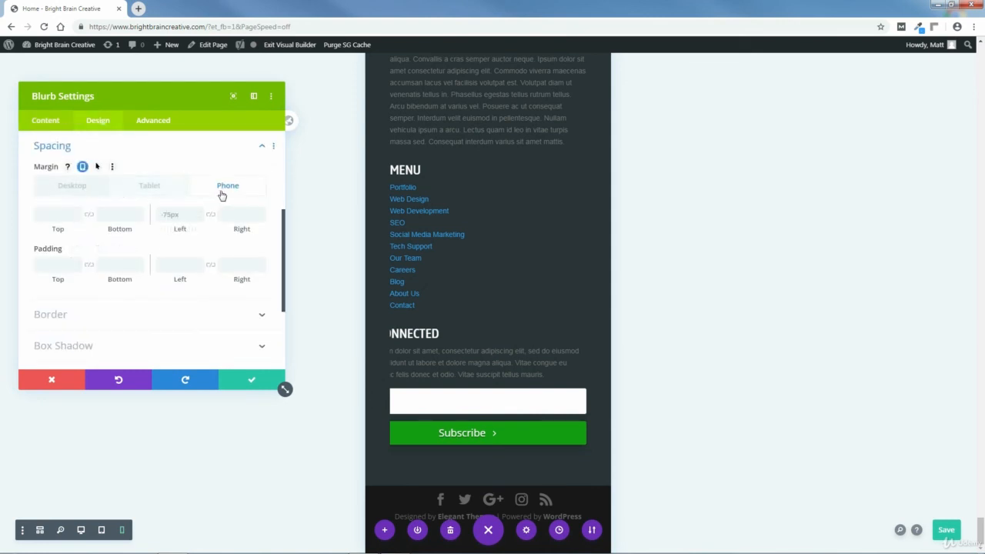
{"action": "left_click_drag", "start_coordinate": [179, 229], "coordinate": [225, 241]}
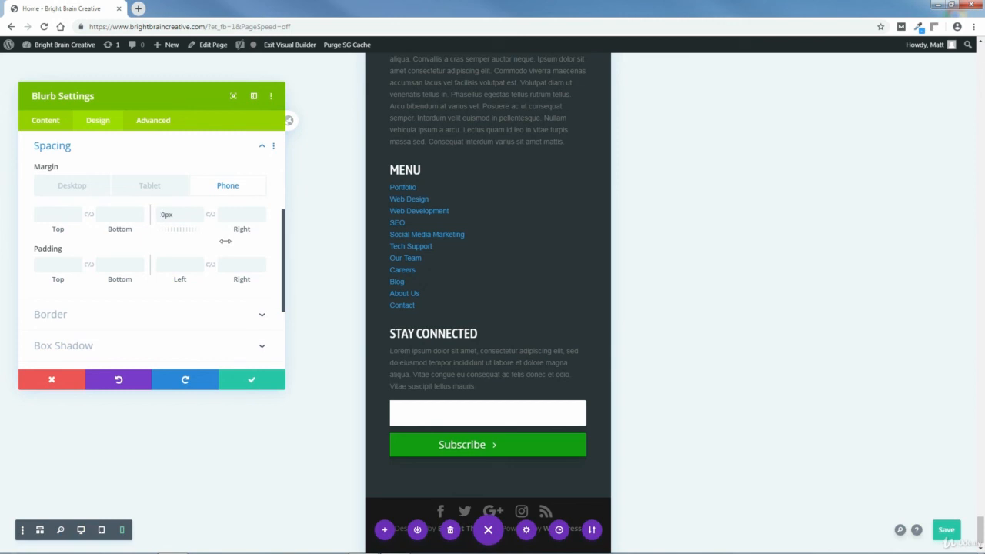
{"action": "left_click", "coordinate": [253, 379]}
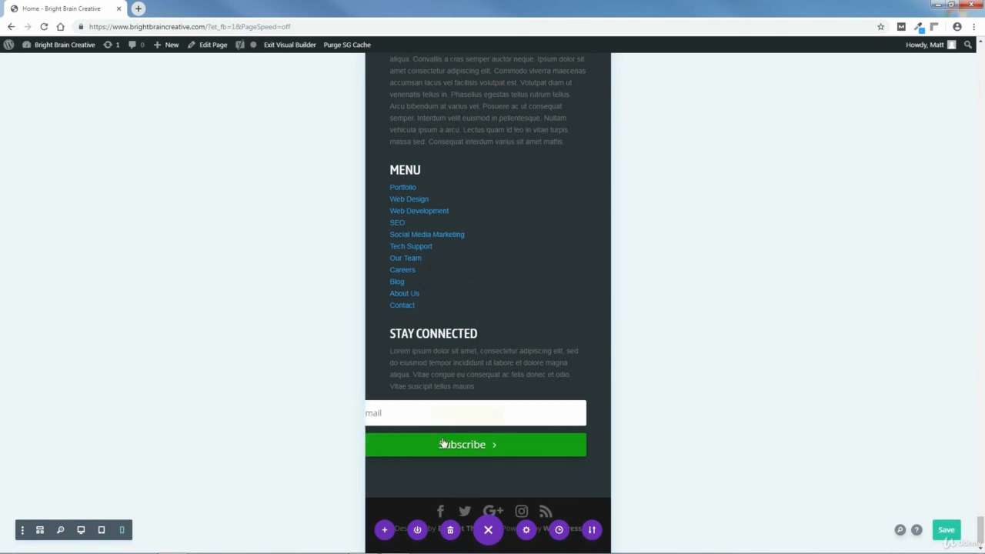
Set the phone left margin of the footer's email optin form to 0px and save its settings.
{"action": "left_click", "coordinate": [450, 416]}
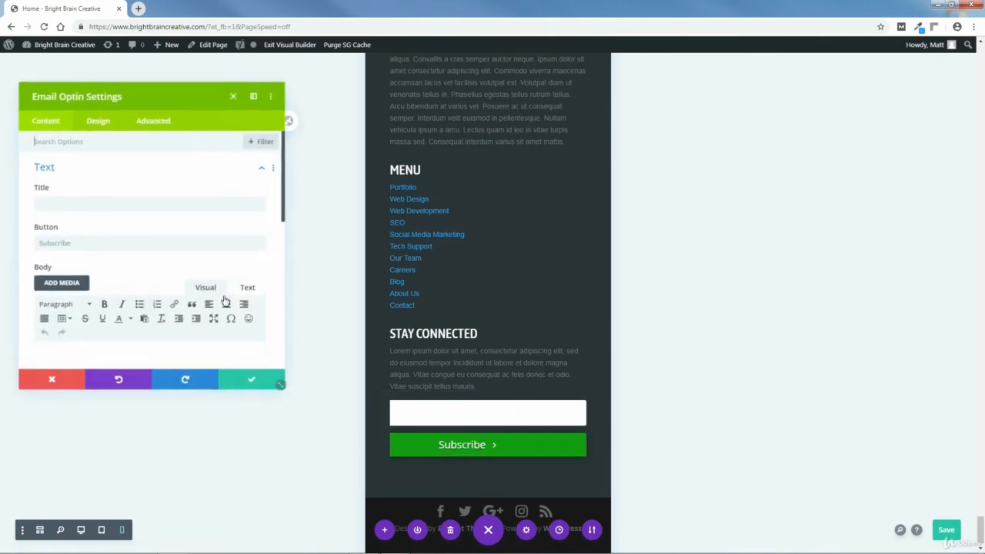
{"action": "left_click", "coordinate": [98, 123]}
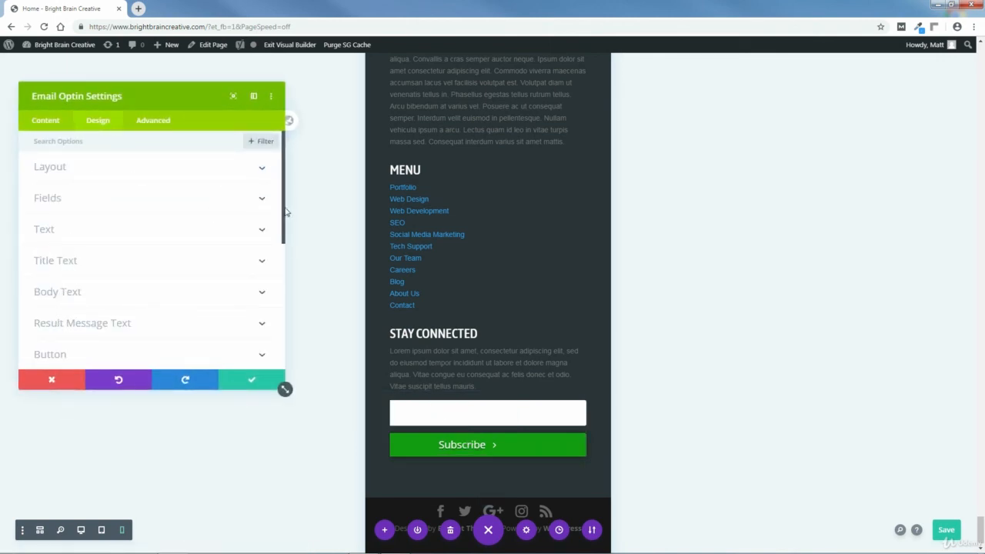
{"action": "left_click_drag", "start_coordinate": [286, 212], "coordinate": [271, 302]}
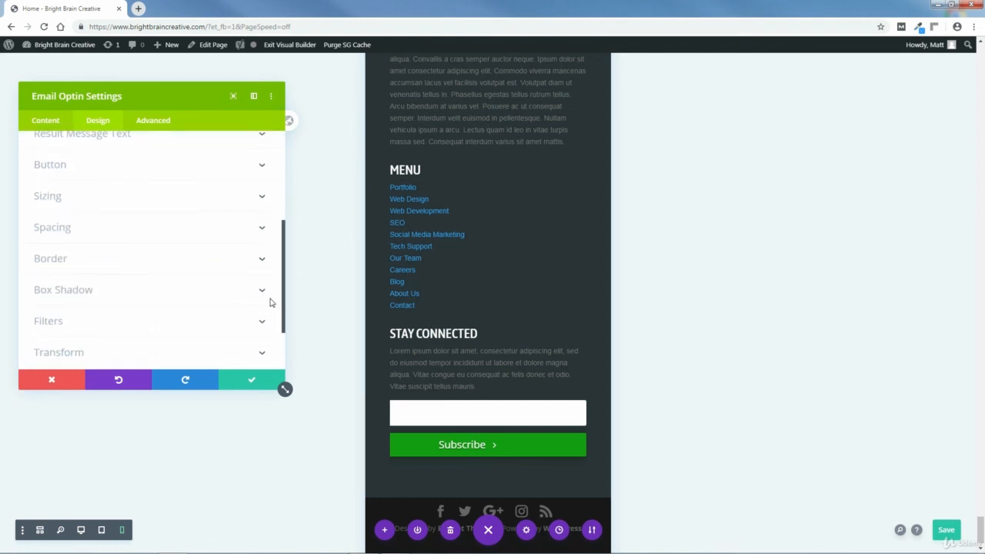
{"action": "left_click", "coordinate": [49, 228]}
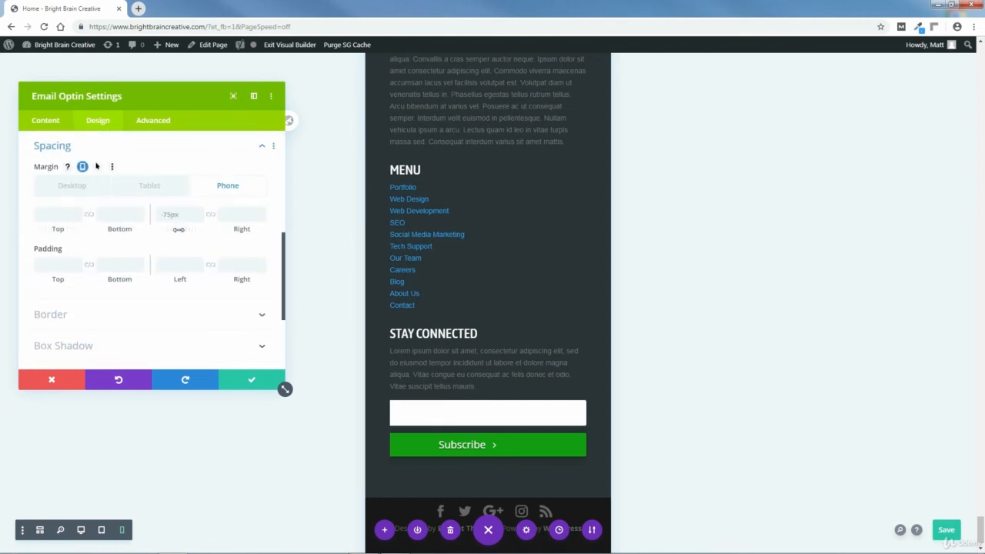
{"action": "left_click_drag", "start_coordinate": [179, 231], "coordinate": [225, 245]}
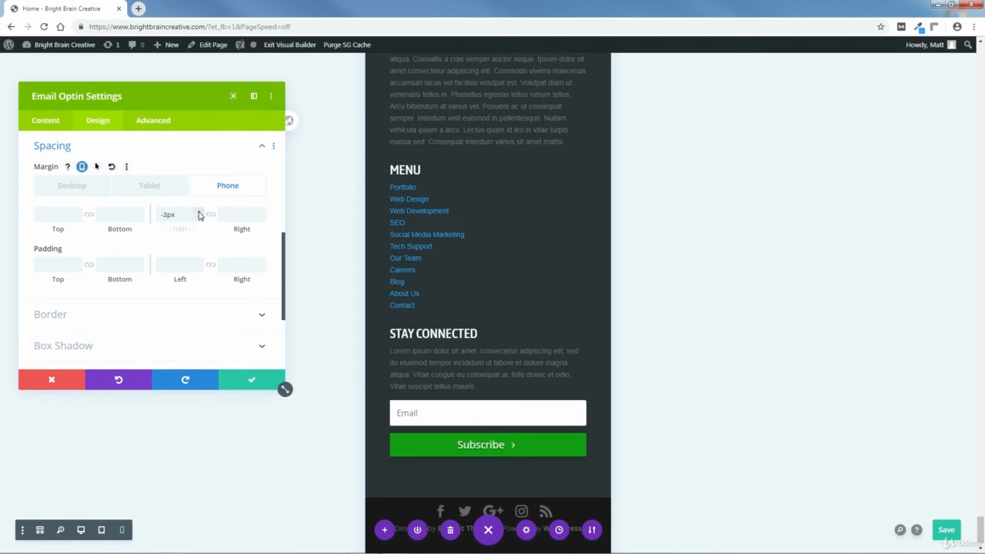
{"action": "left_click", "coordinate": [230, 376]}
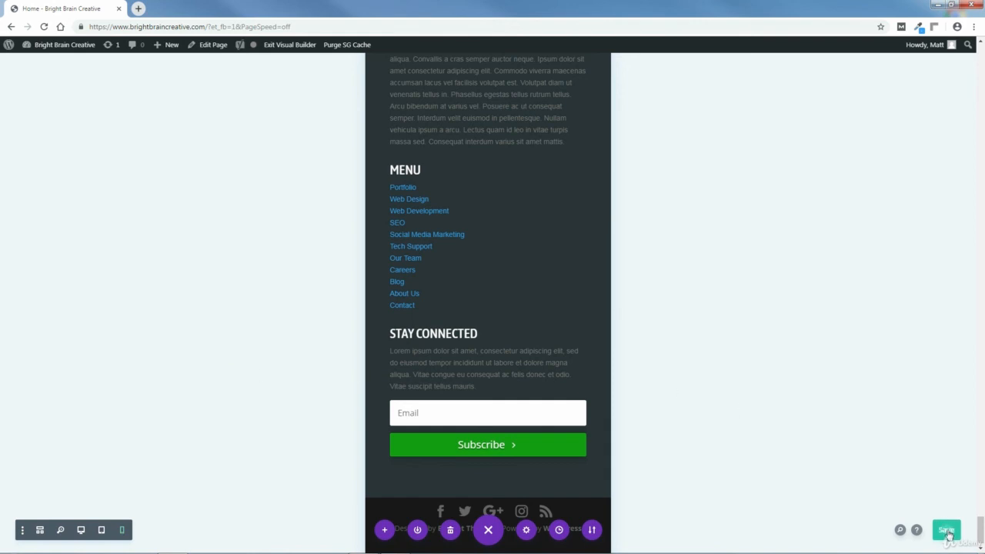
Save the page and review its phone layout from the footer up to the "Extras Included" section.
{"action": "left_click", "coordinate": [946, 531]}
{"action": "left_click_drag", "start_coordinate": [982, 527], "coordinate": [981, 197]}
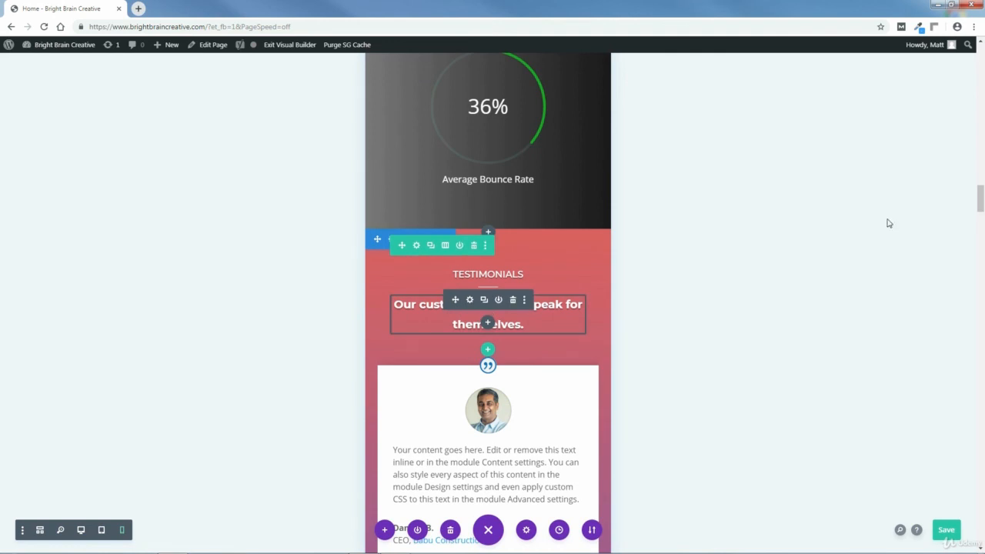
{"action": "left_click_drag", "start_coordinate": [981, 187], "coordinate": [981, 181]}
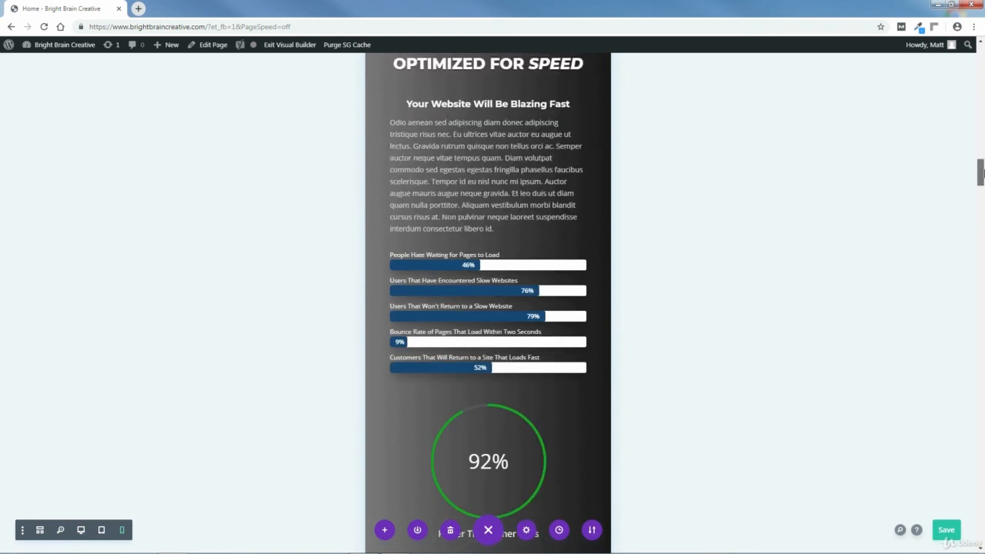
{"action": "scroll", "coordinate": [981, 173], "scroll_direction": "up", "scroll_amount": 1}
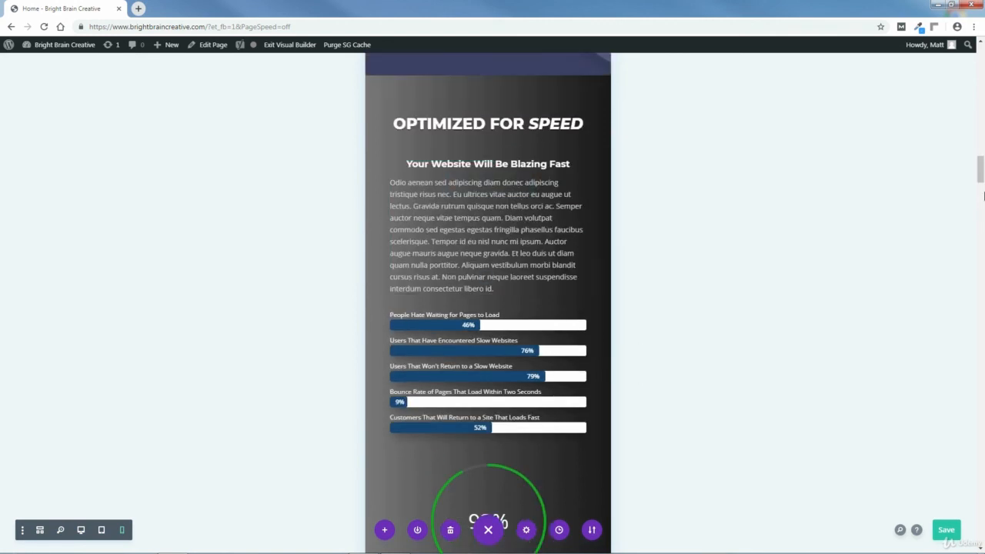
{"action": "left_click_drag", "start_coordinate": [982, 175], "coordinate": [980, 123]}
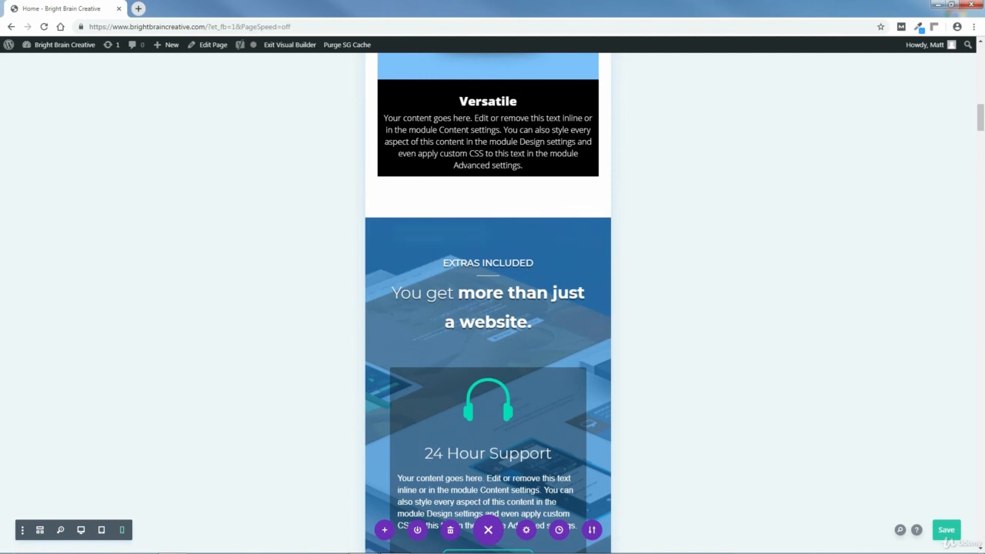
Exit the Visual Builder to view the live home page, and re-enable the builder on it.
{"action": "left_click_drag", "start_coordinate": [981, 124], "coordinate": [981, 61]}
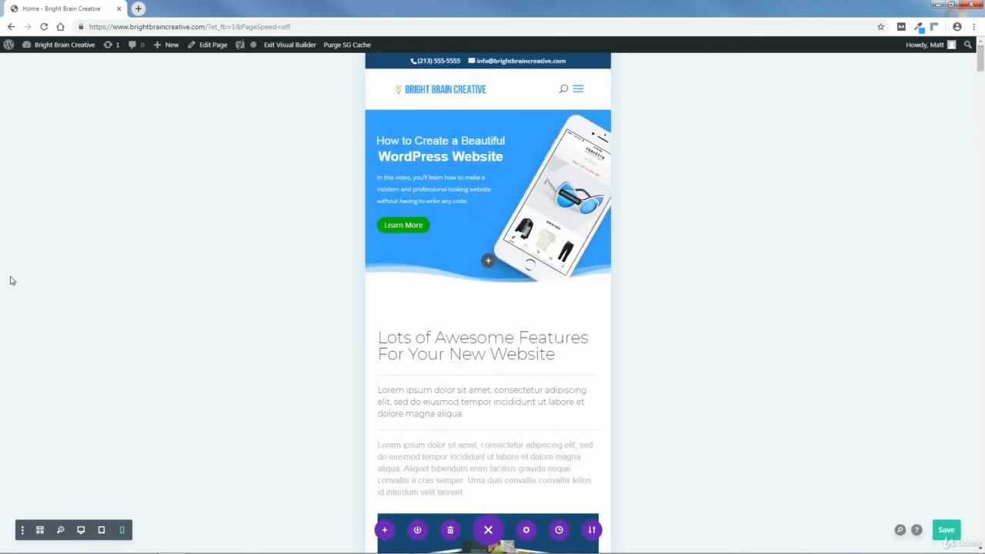
{"action": "left_click", "coordinate": [288, 46]}
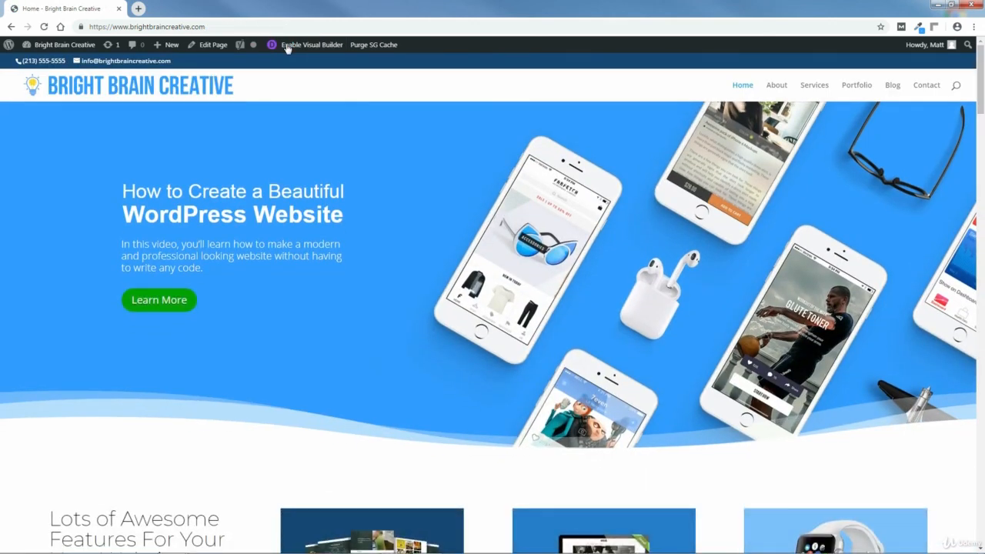
{"action": "left_click", "coordinate": [308, 45]}
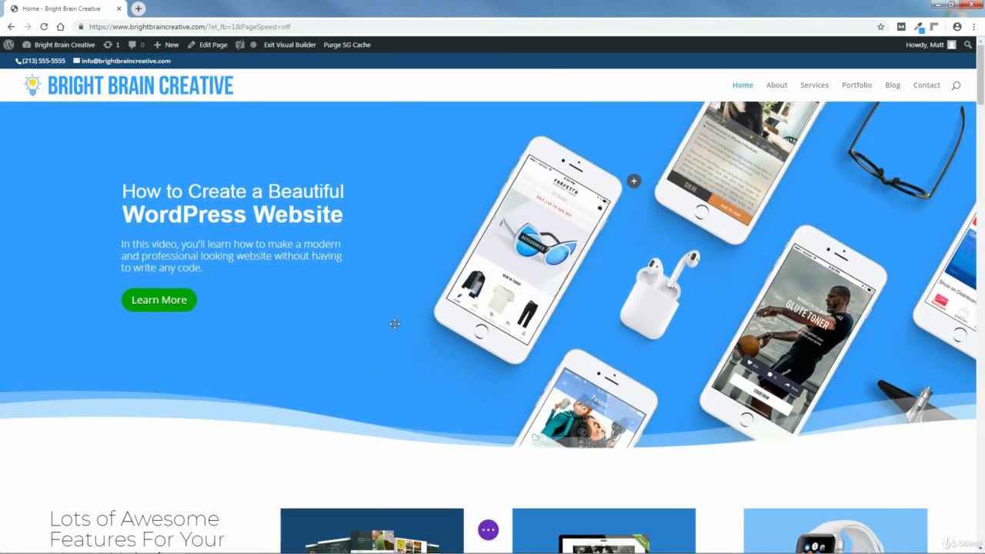
Review the home page's phone layout from the header to the footer in phone view, and save the page.
{"action": "left_click", "coordinate": [488, 529]}
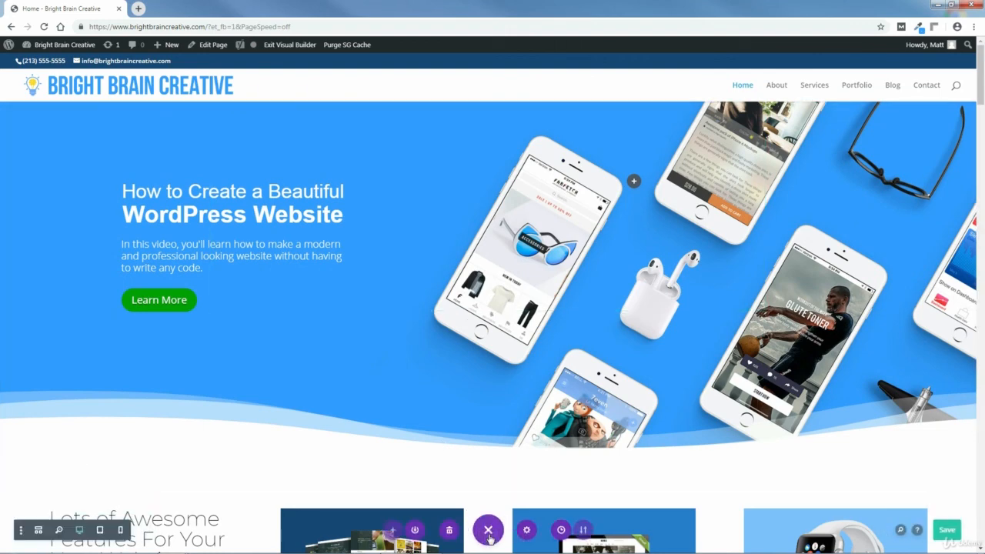
{"action": "left_click", "coordinate": [121, 531]}
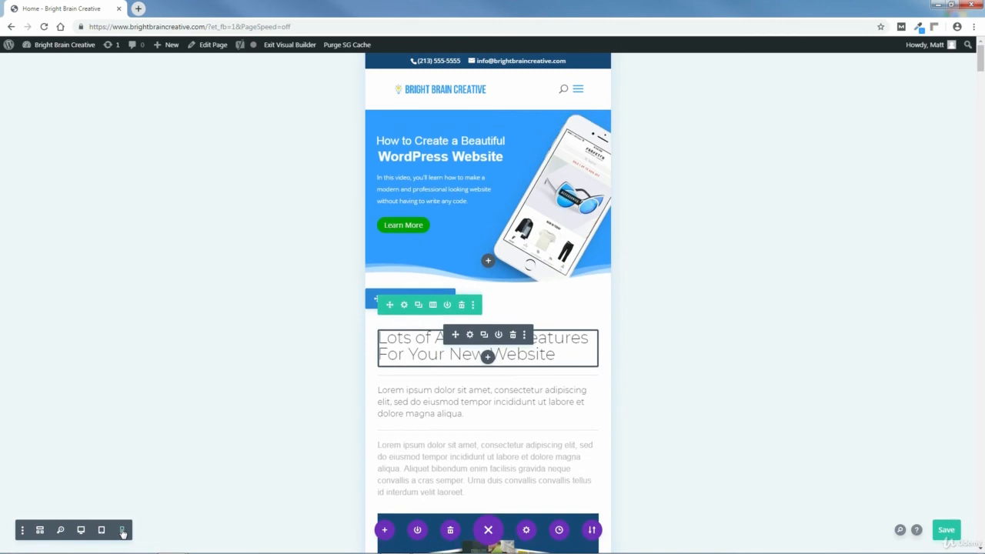
{"action": "left_click_drag", "start_coordinate": [981, 65], "coordinate": [951, 507]}
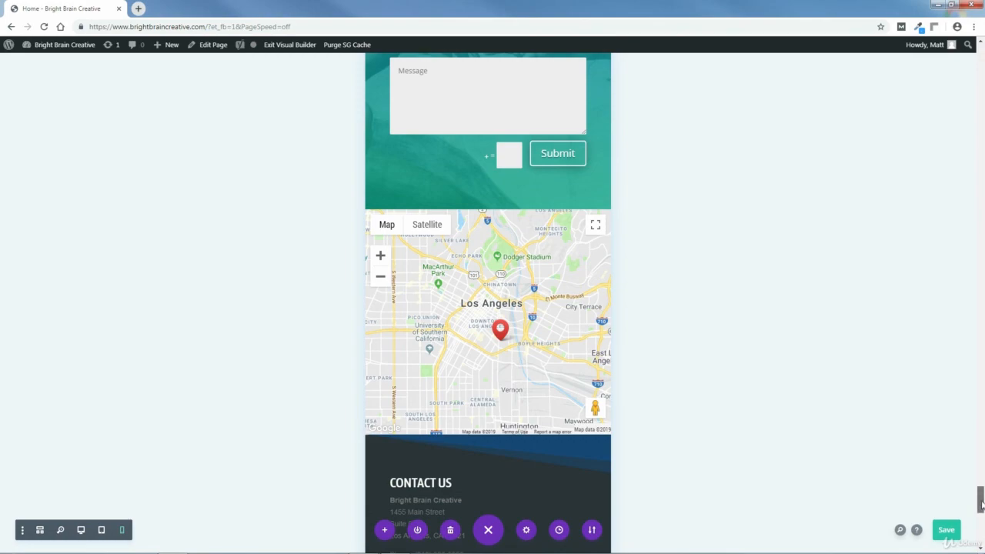
{"action": "left_click_drag", "start_coordinate": [982, 504], "coordinate": [983, 50]}
{"action": "left_click", "coordinate": [947, 530]}
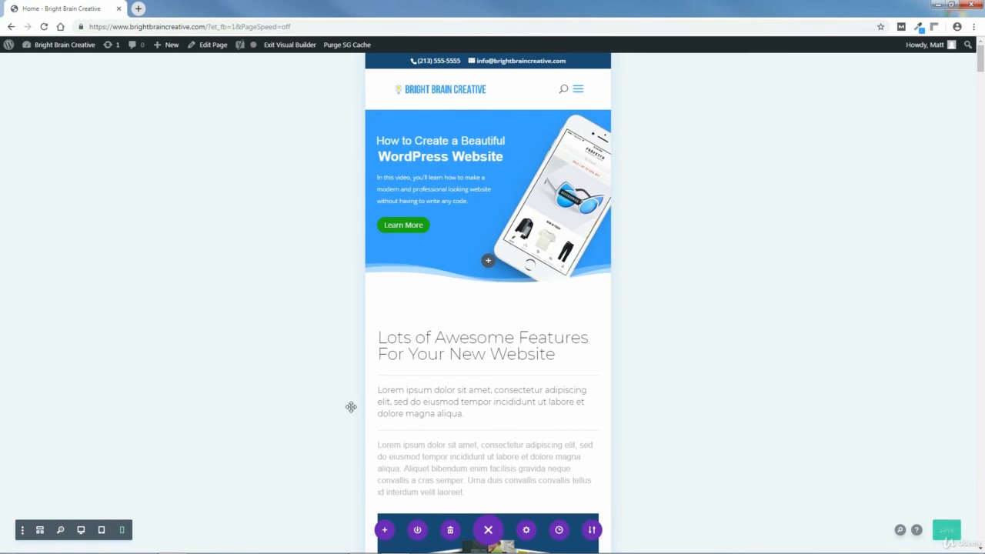